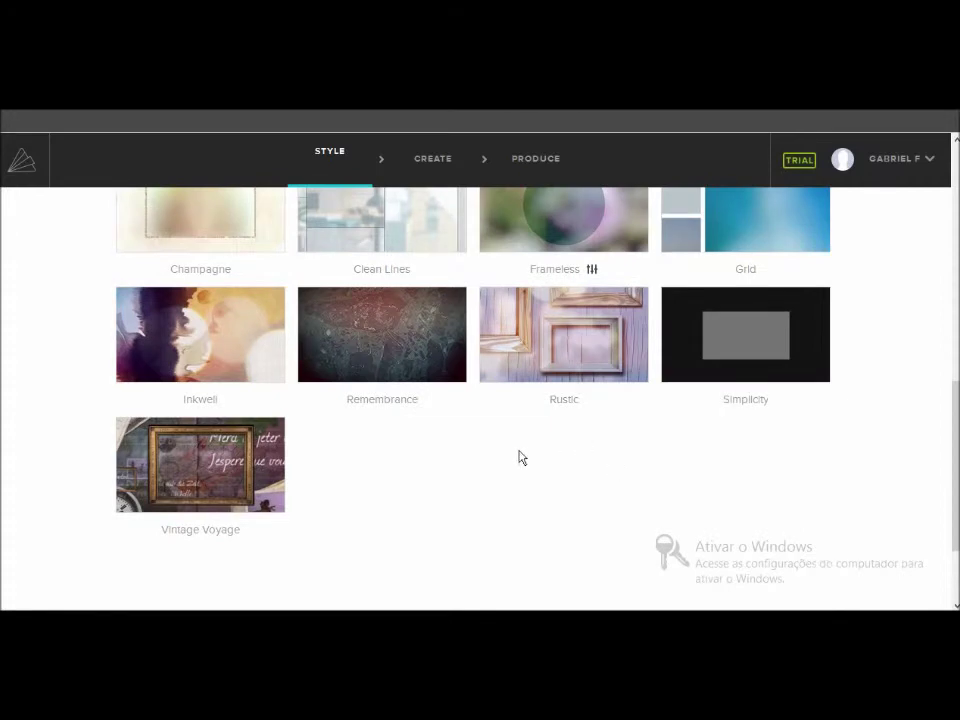
# Browse the KIDS and SCHOOL style categories in the gallery
pyautogui.scroll(5, 321, 470)
pyautogui.scroll(1, 322, 470)
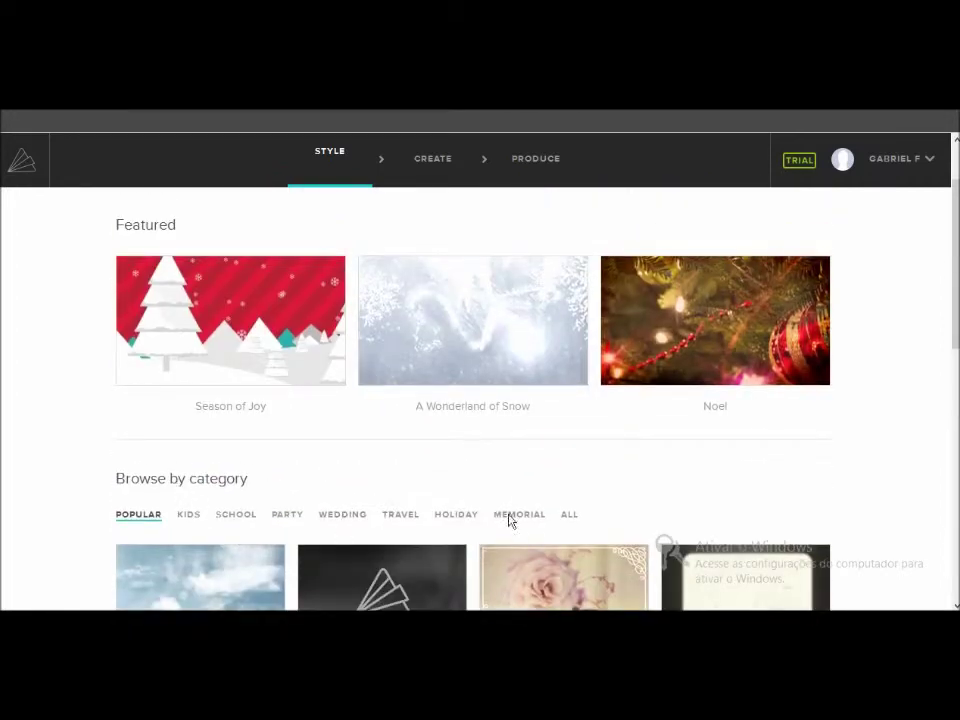
pyautogui.click(187, 521)
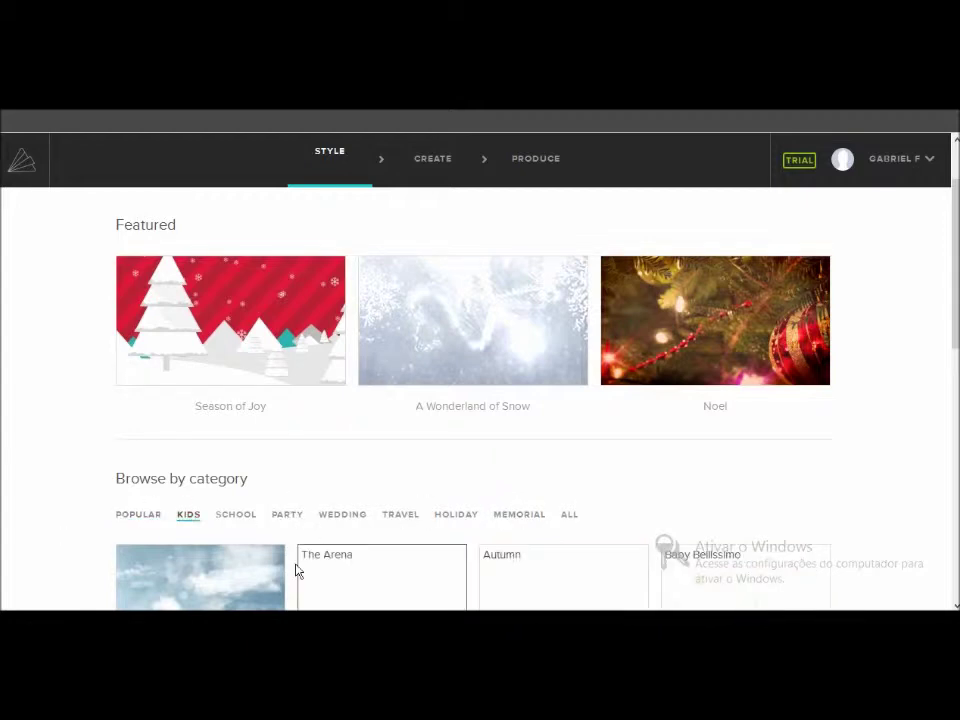
pyautogui.scroll(-1, 462, 511)
pyautogui.scroll(-1, 470, 500)
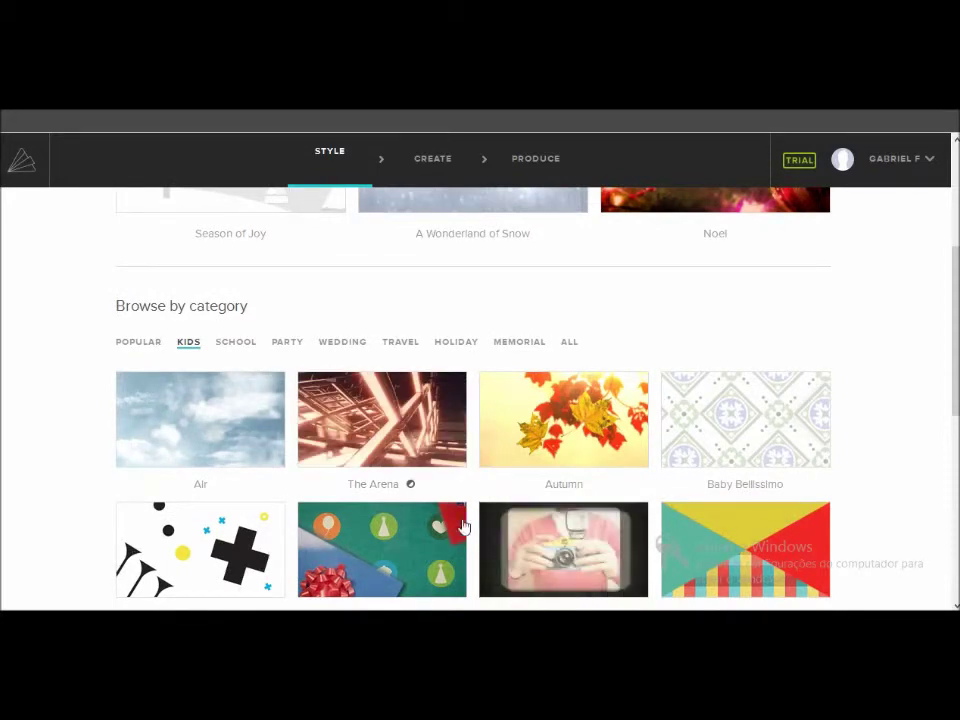
pyautogui.scroll(-4, 450, 447)
pyautogui.scroll(-2, 470, 510)
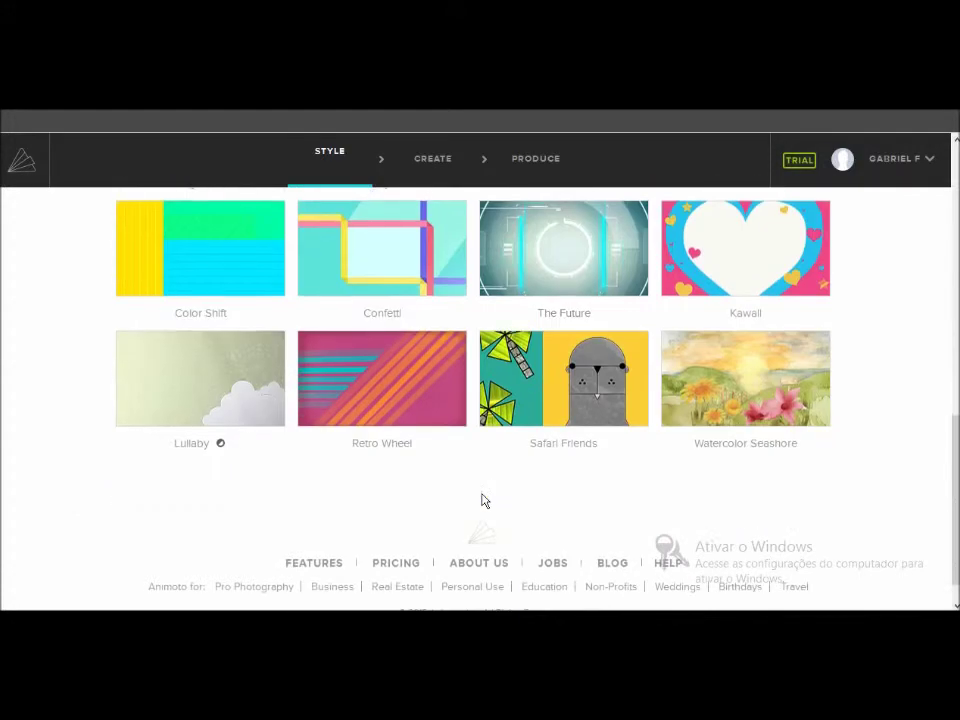
pyautogui.scroll(4, 460, 540)
pyautogui.scroll(5, 463, 527)
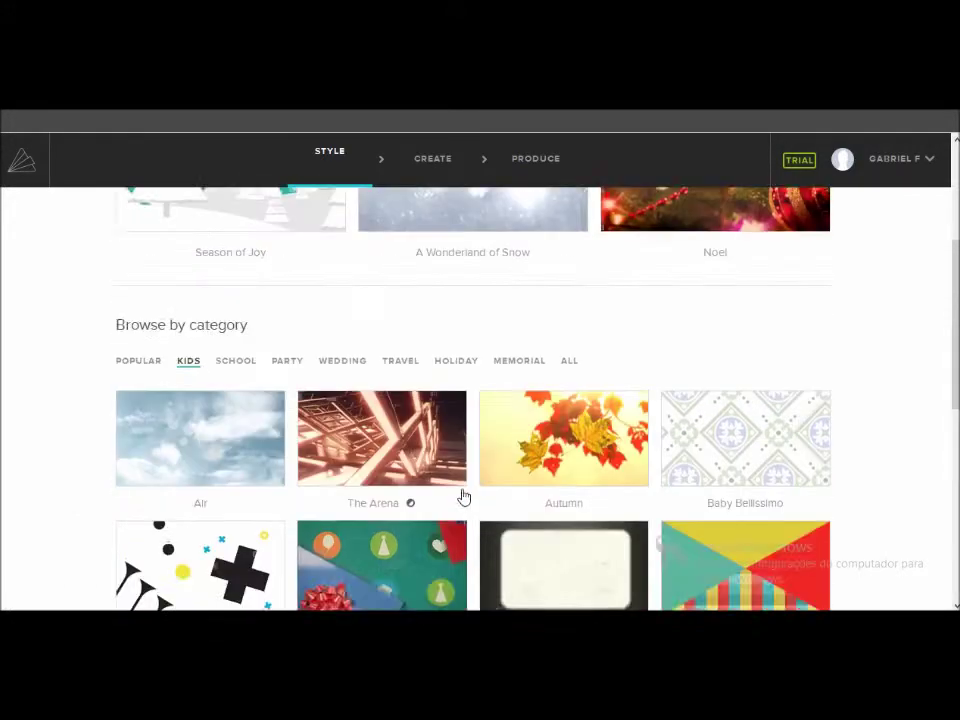
pyautogui.click(238, 603)
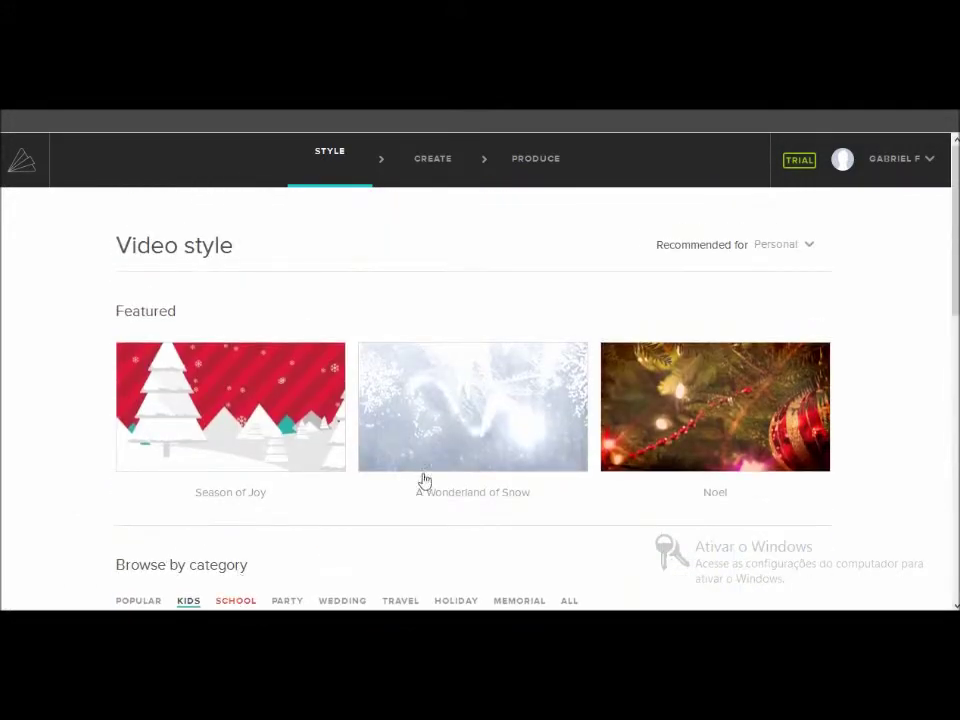
pyautogui.scroll(-2, 378, 540)
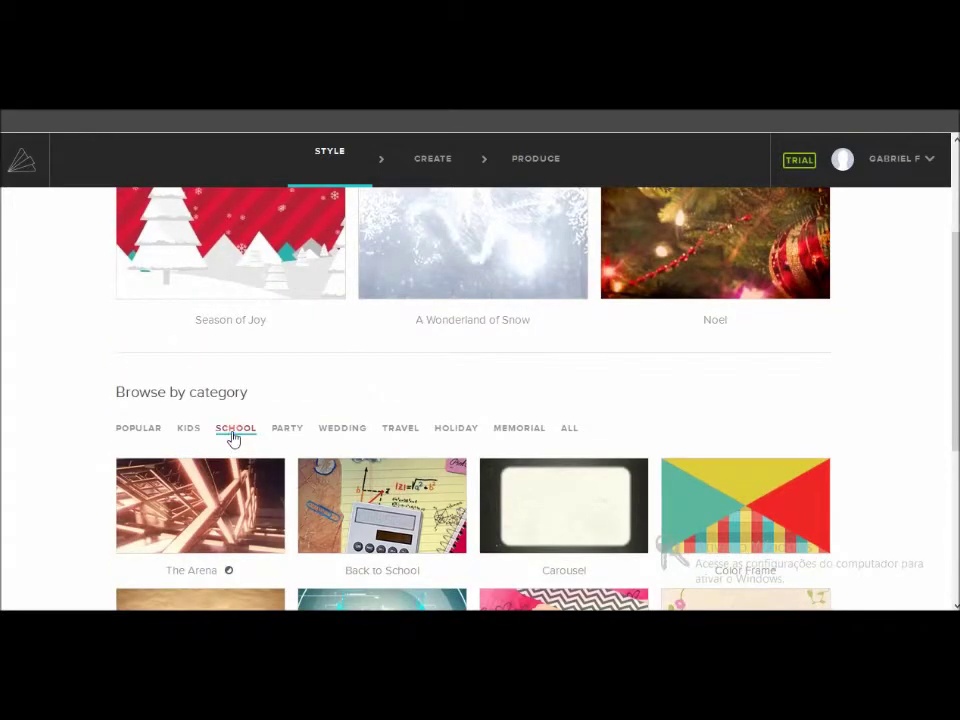
# Switch to the PARTY category and open the Big Beat style's details panel
pyautogui.click(289, 430)
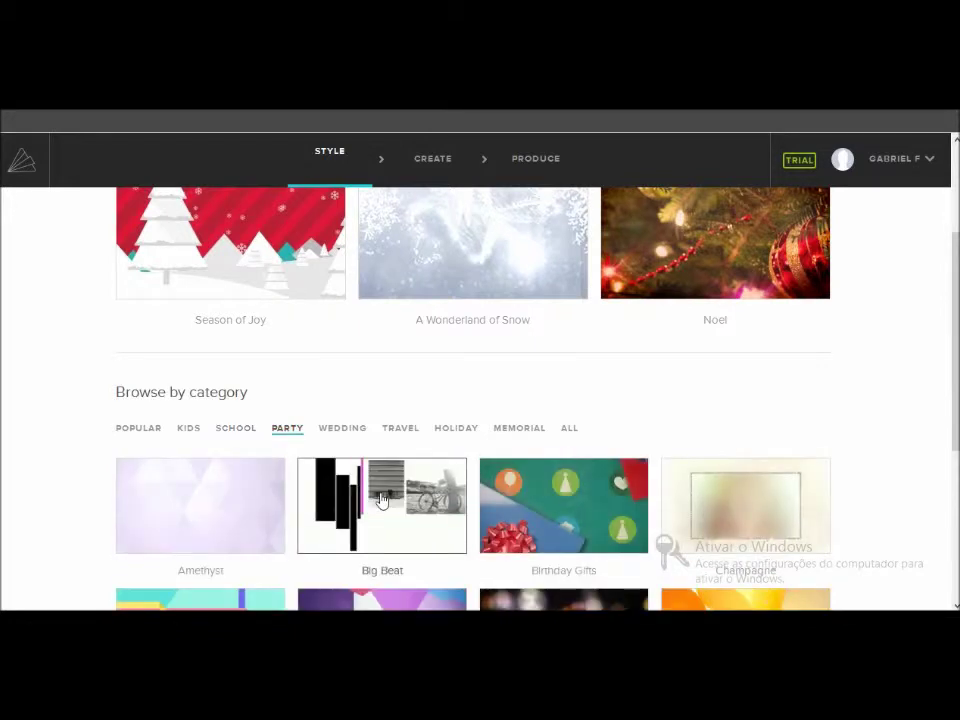
pyautogui.scroll(-3, 385, 505)
pyautogui.click(388, 509)
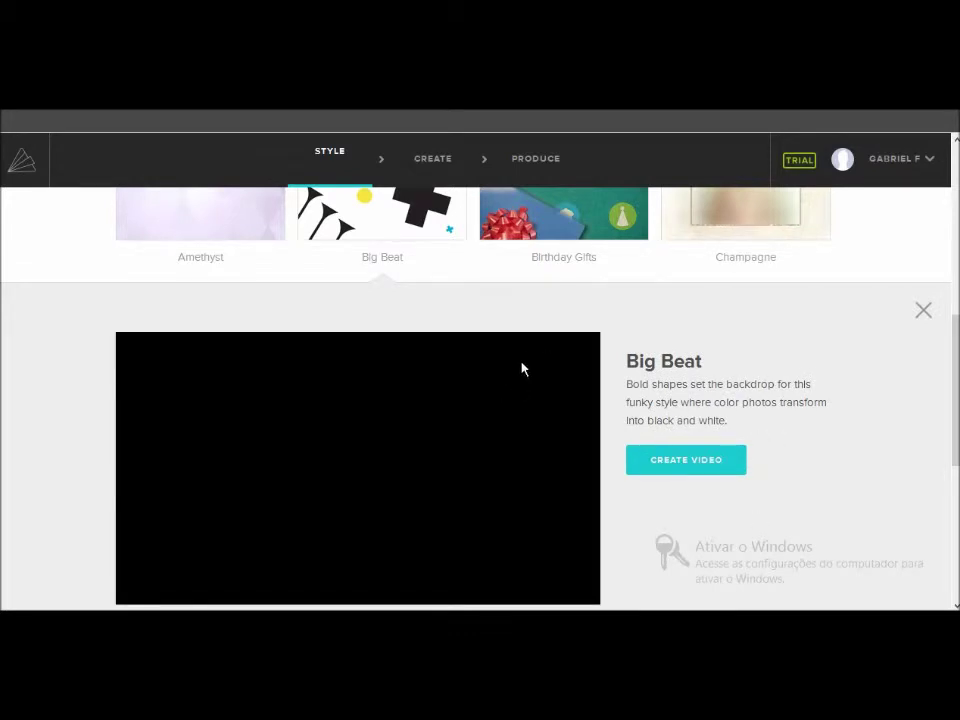
pyautogui.scroll(3, 450, 420)
pyautogui.click(405, 440)
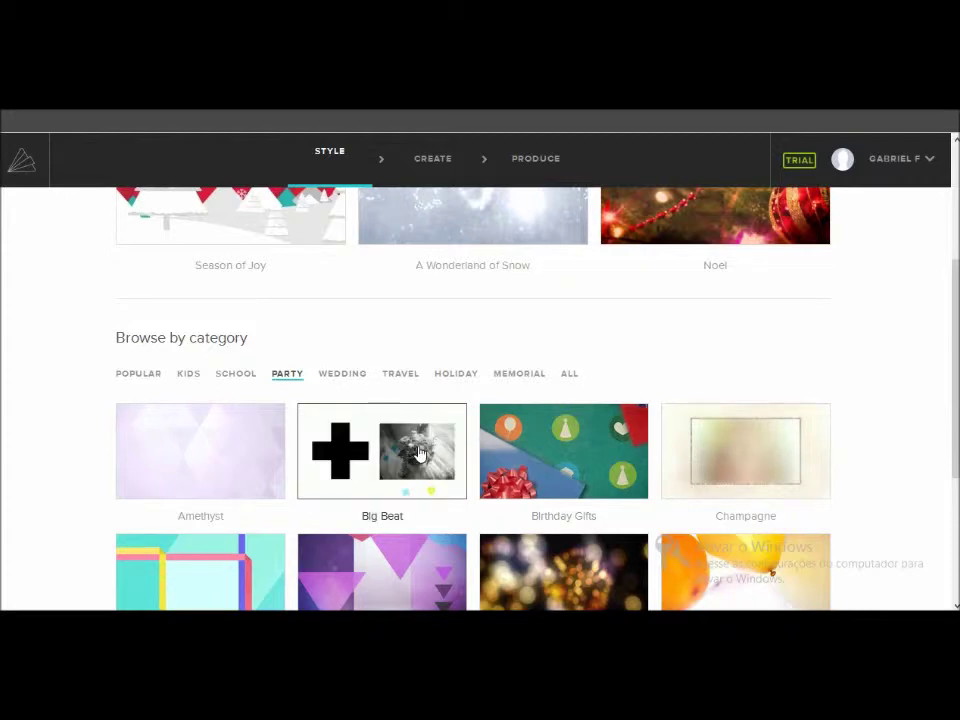
pyautogui.click(420, 453)
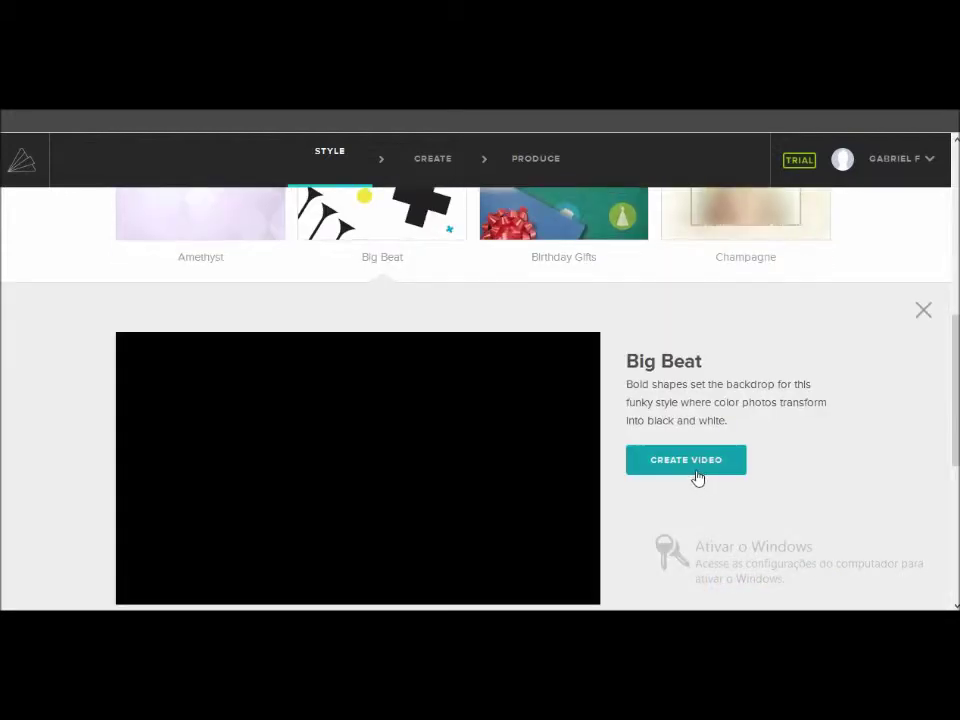
# Create a video from the Big Beat panel and bring up the storyboard's add-content options
pyautogui.click(697, 466)
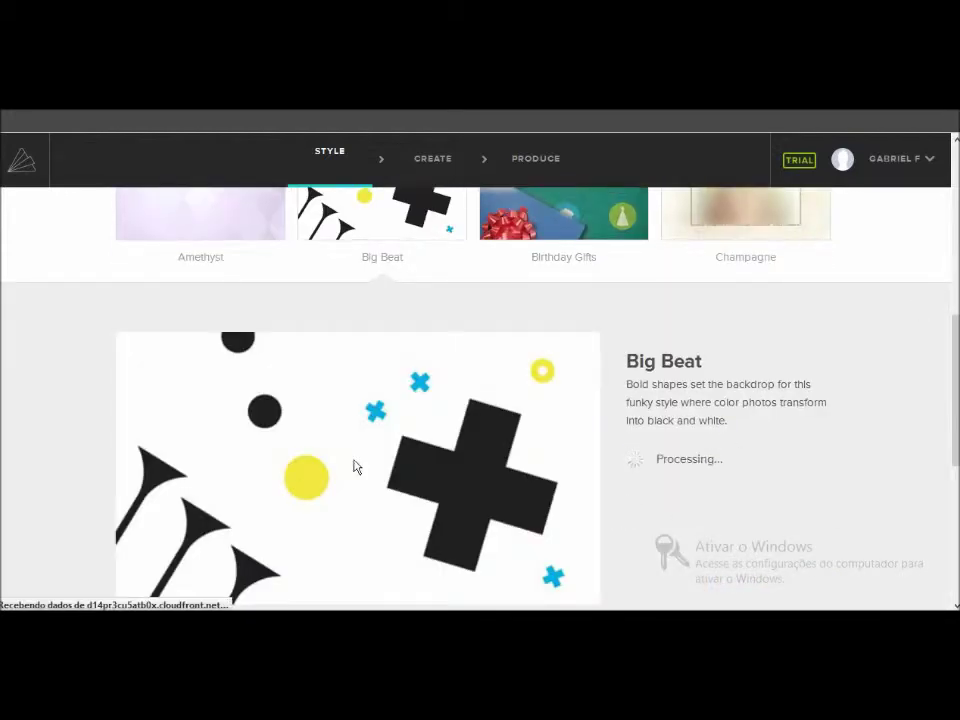
pyautogui.tripleClick(737, 482)
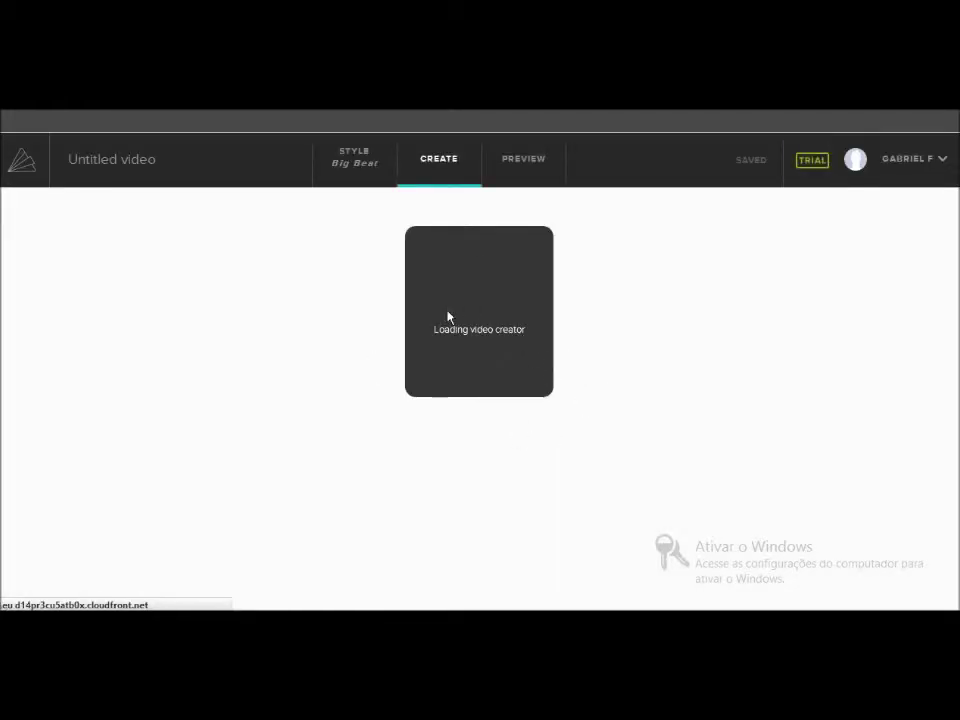
pyautogui.moveTo(527, 331); pyautogui.dragTo(432, 330)
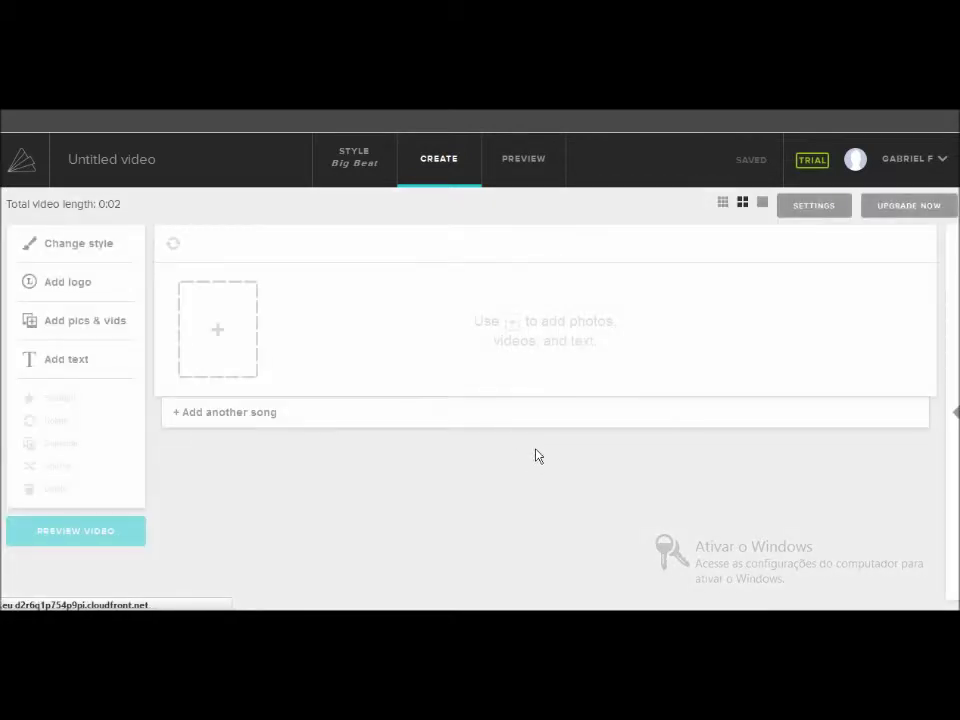
pyautogui.click(219, 347)
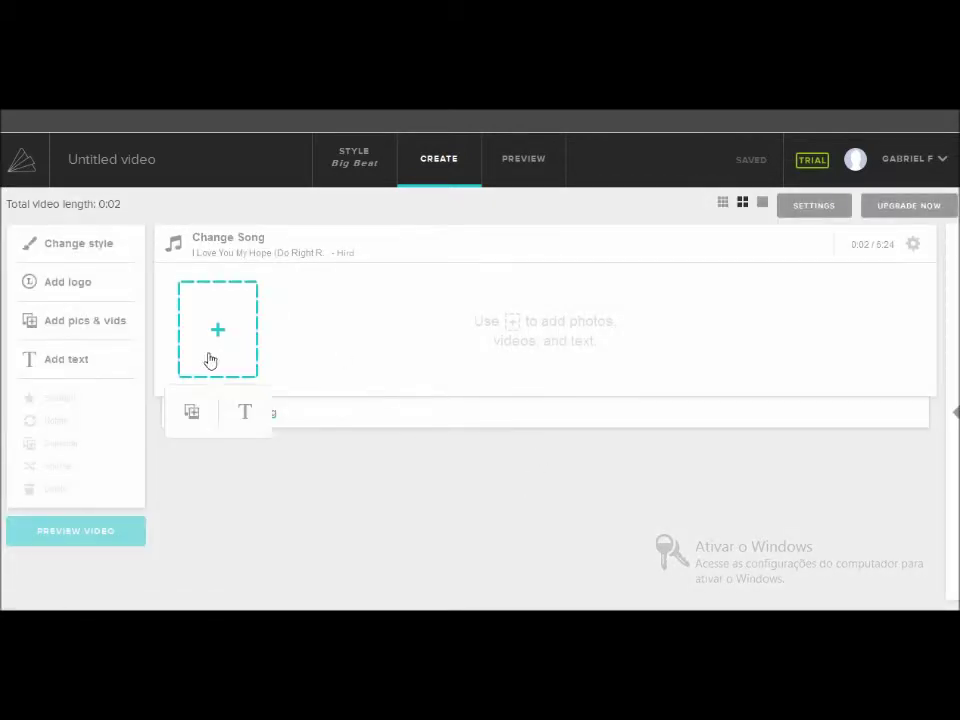
# Add a text card titled 'INSCREVA-SE' with subtitle 'canal gameplay' and save it
pyautogui.click(248, 408)
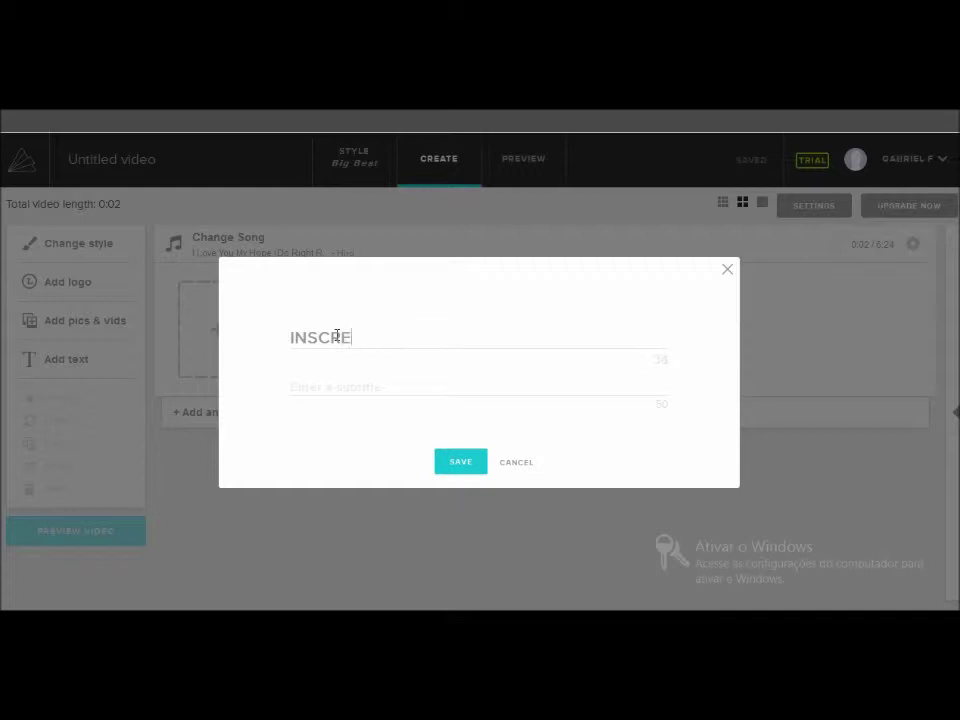
pyautogui.write('VA')
pyautogui.press('BackSpace')
pyautogui.press('BackSpace')
pyautogui.press('BackSpace')
pyautogui.press('BackSpace')
pyautogui.press('BackSpace')
pyautogui.press('BackSpace')
pyautogui.press('BackSpace')
pyautogui.press('BackSpace')
pyautogui.press('BackSpace')
pyautogui.press('BackSpace')
pyautogui.write('RE')
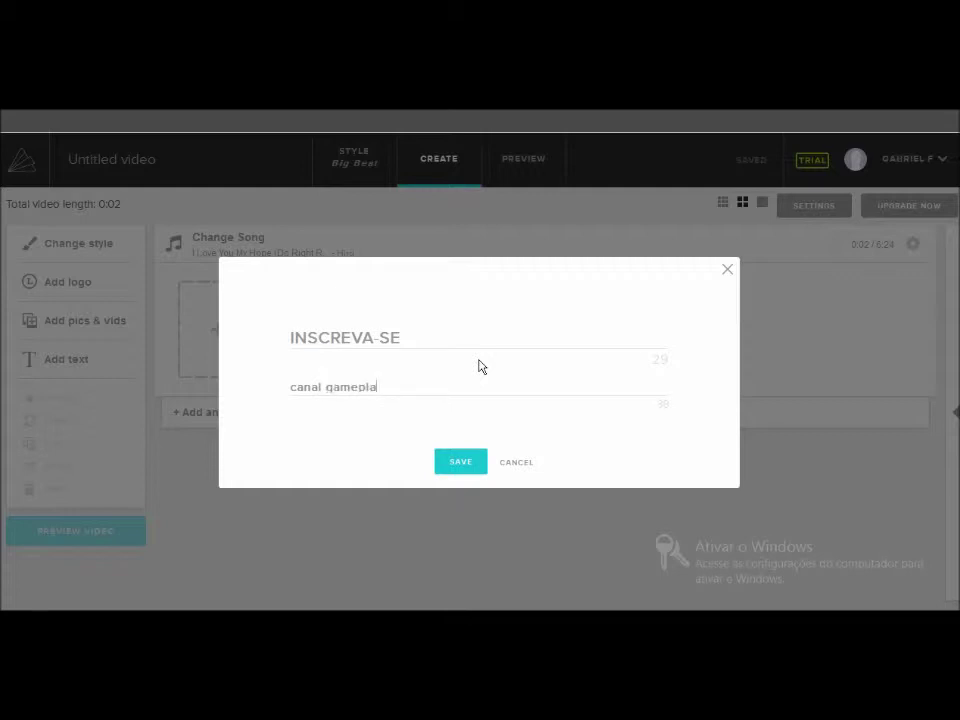
pyautogui.click(461, 463)
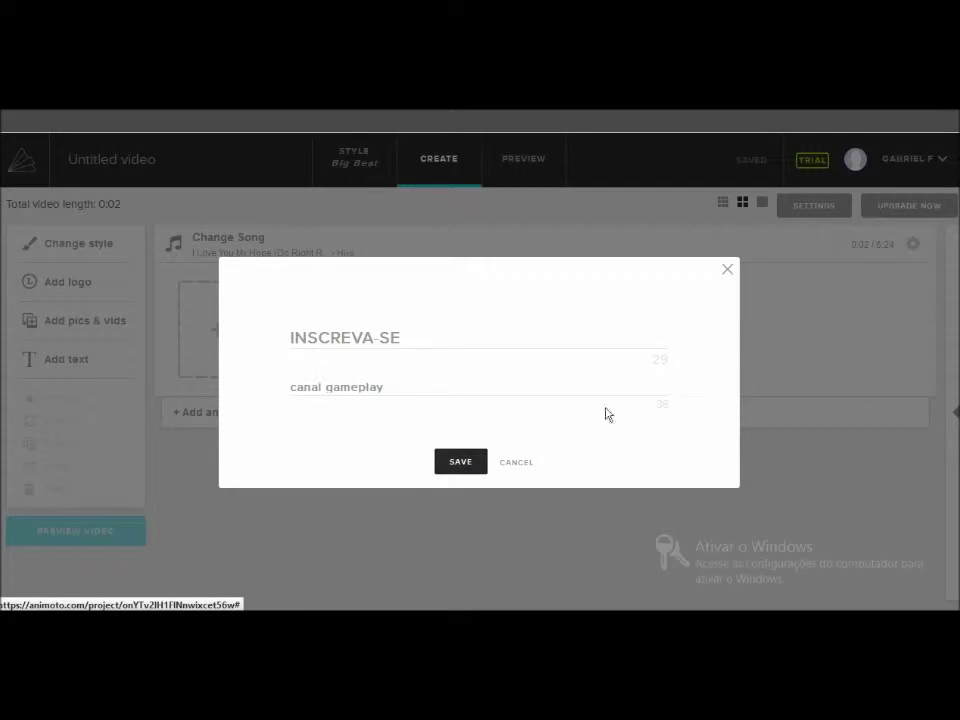
pyautogui.click(465, 473)
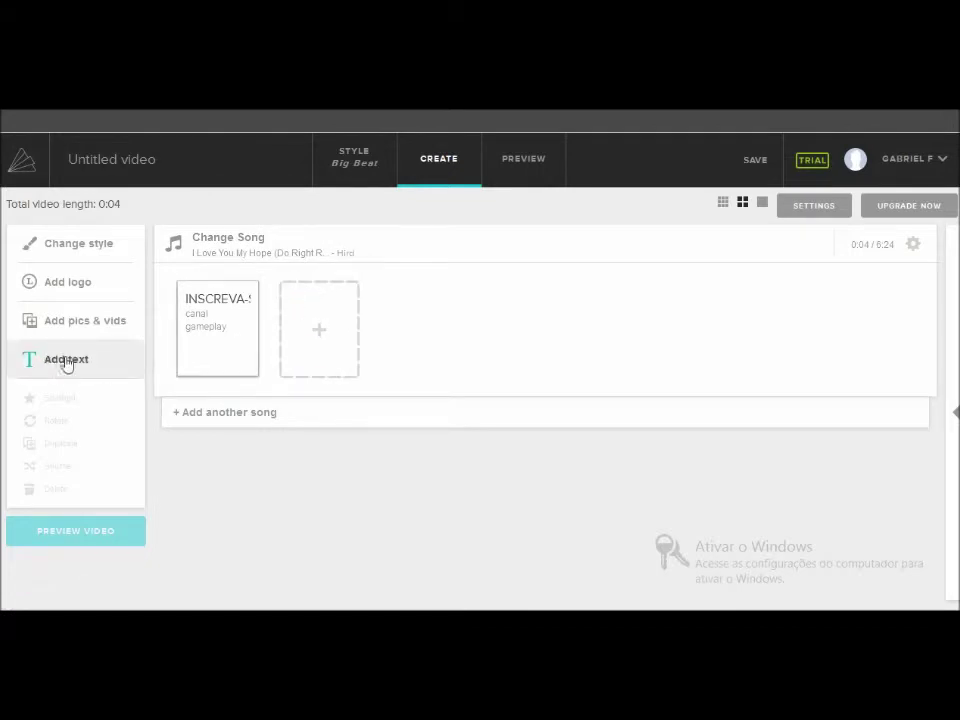
# Open the logo upload window from the logo settings and close it without adding one
pyautogui.click(68, 283)
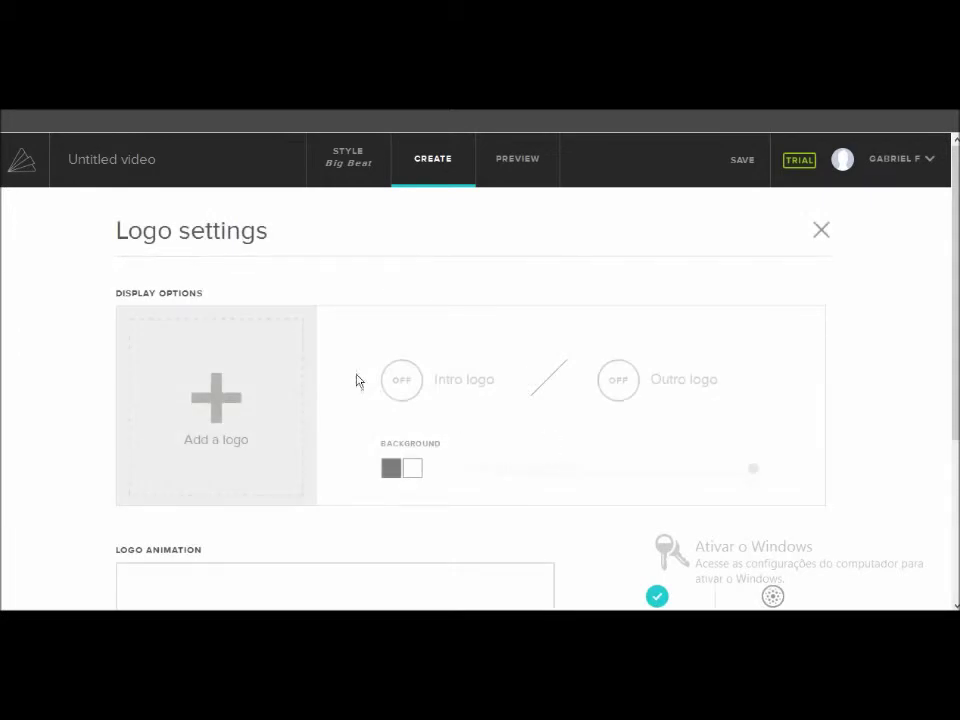
pyautogui.click(222, 418)
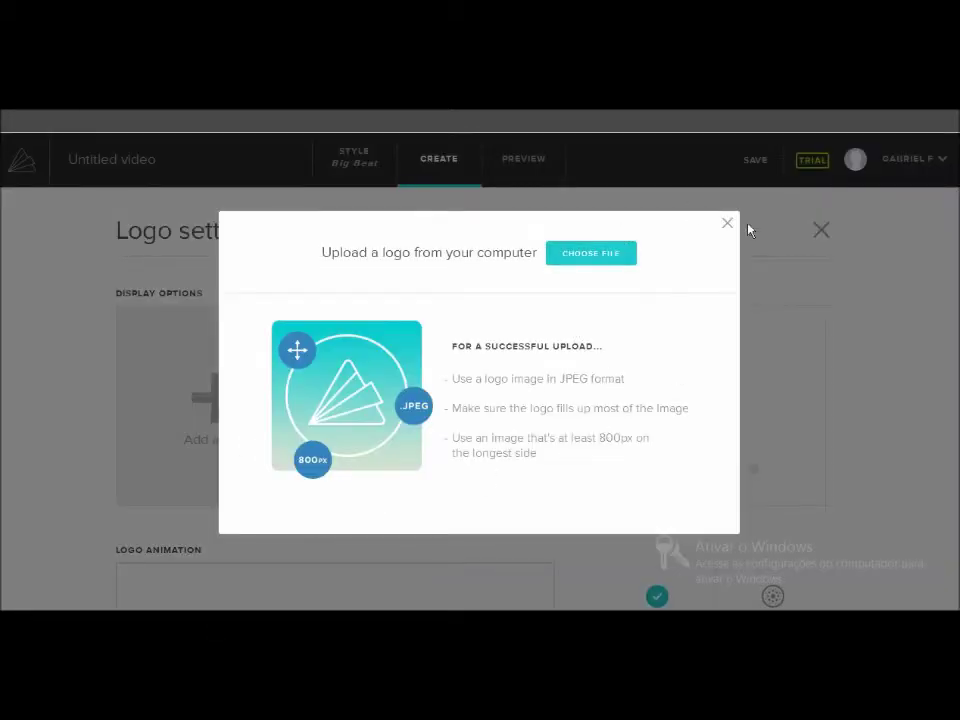
pyautogui.click(728, 225)
pyautogui.scroll(-3, 330, 520)
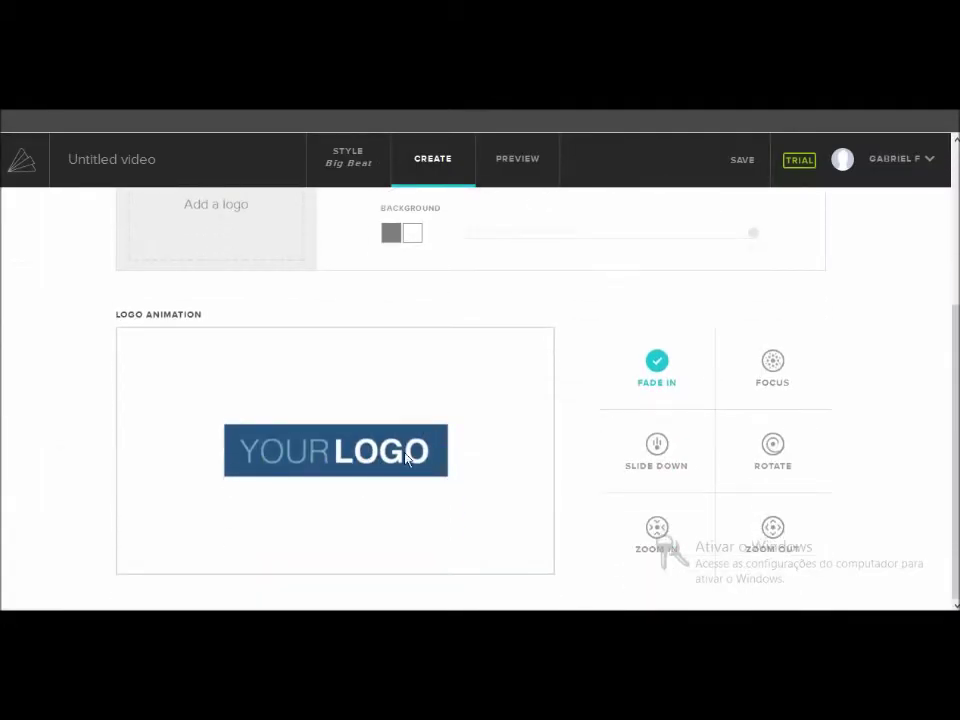
pyautogui.scroll(2, 651, 326)
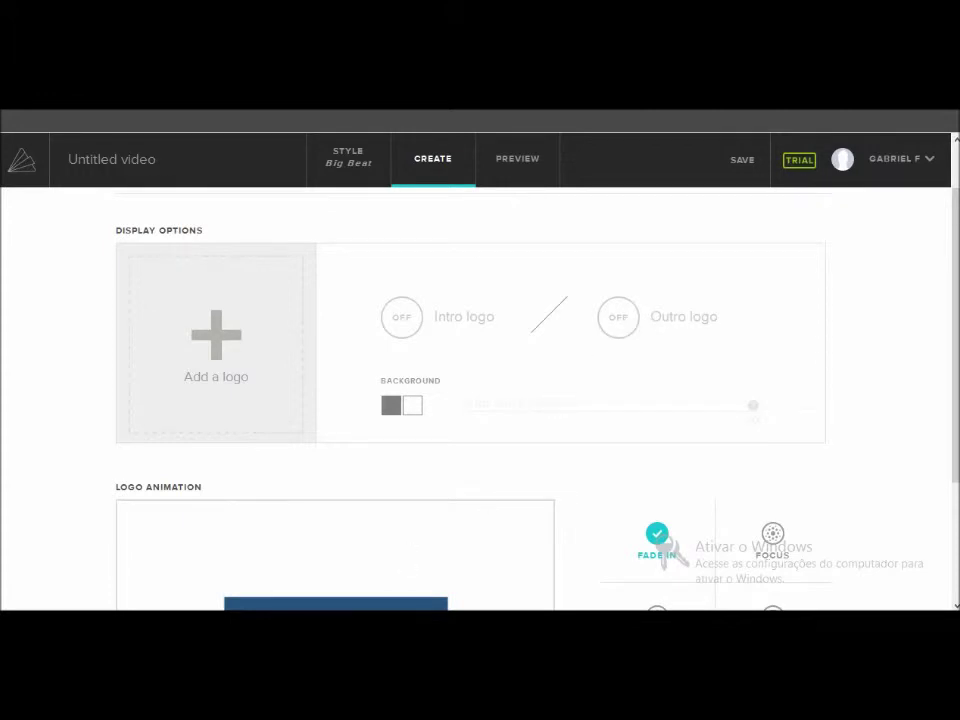
pyautogui.scroll(1, 470, 400)
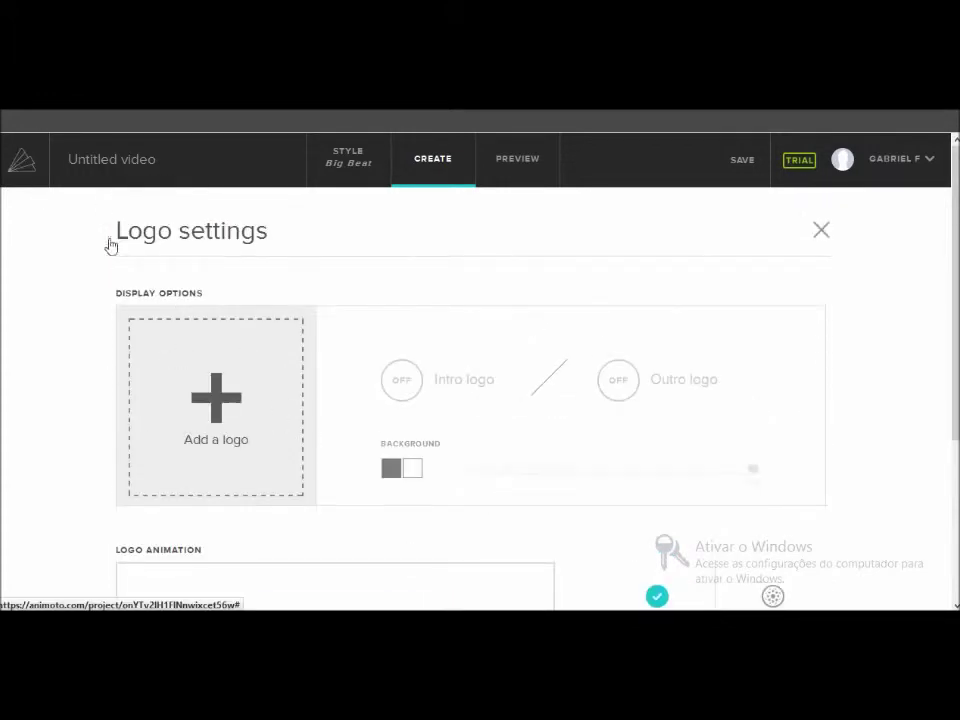
# Leave the editor page, confirming 'Sair da página' in the browser prompt
pyautogui.press('F5')
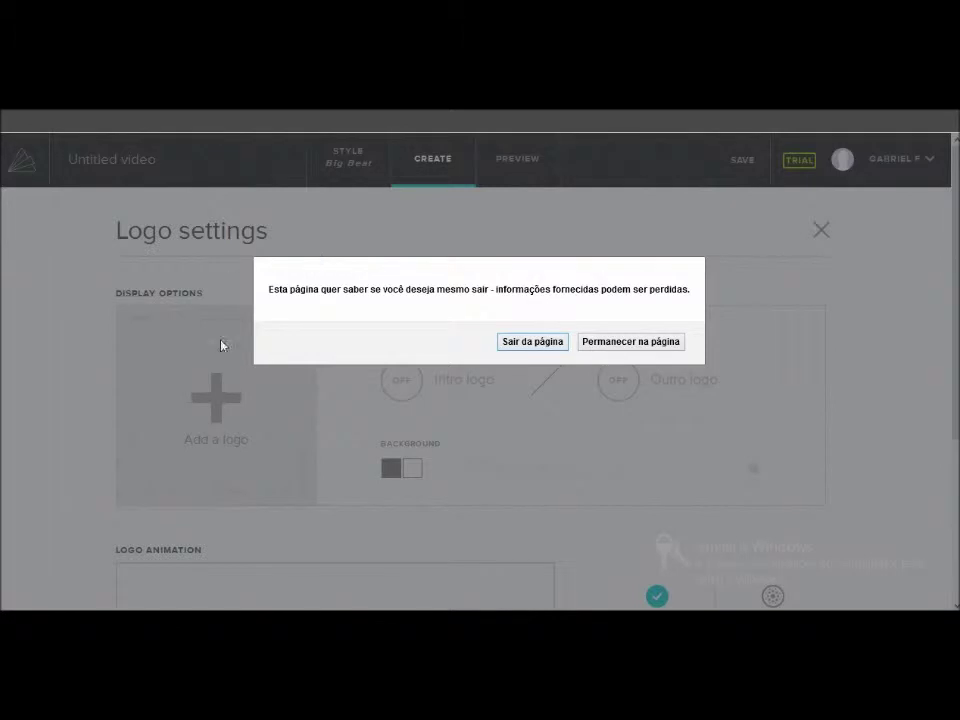
pyautogui.click(612, 343)
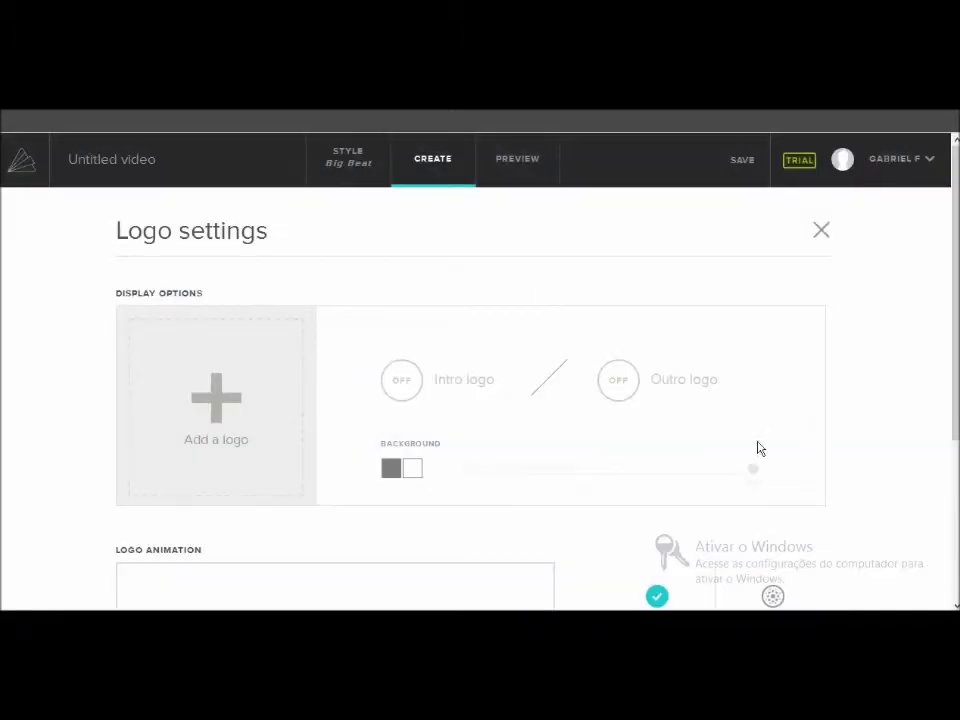
pyautogui.scroll(-3, 600, 420)
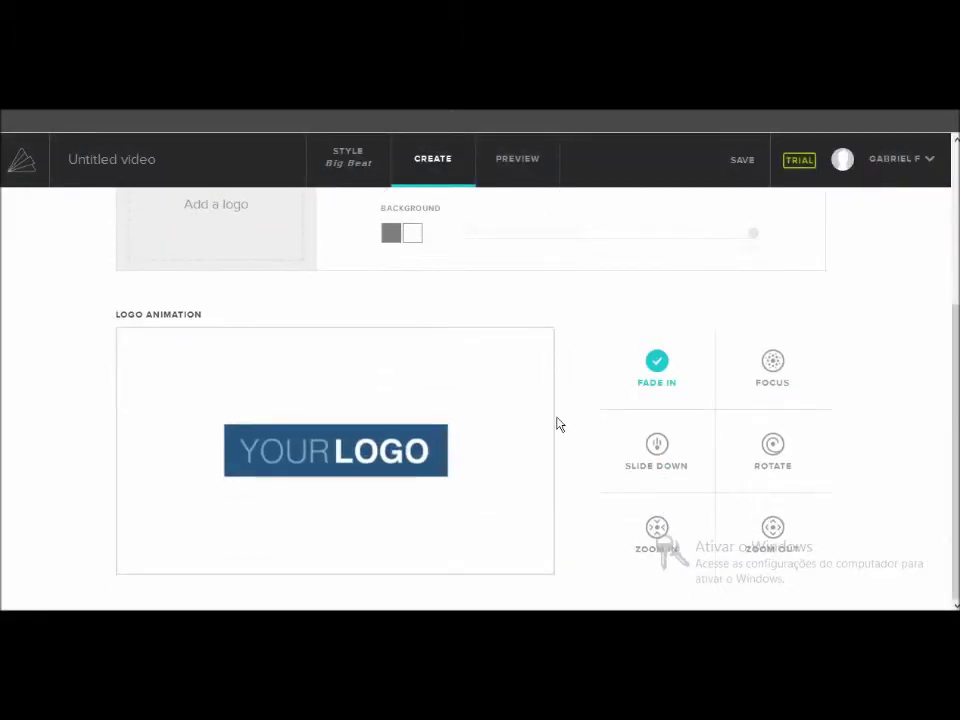
pyautogui.scroll(3, 911, 298)
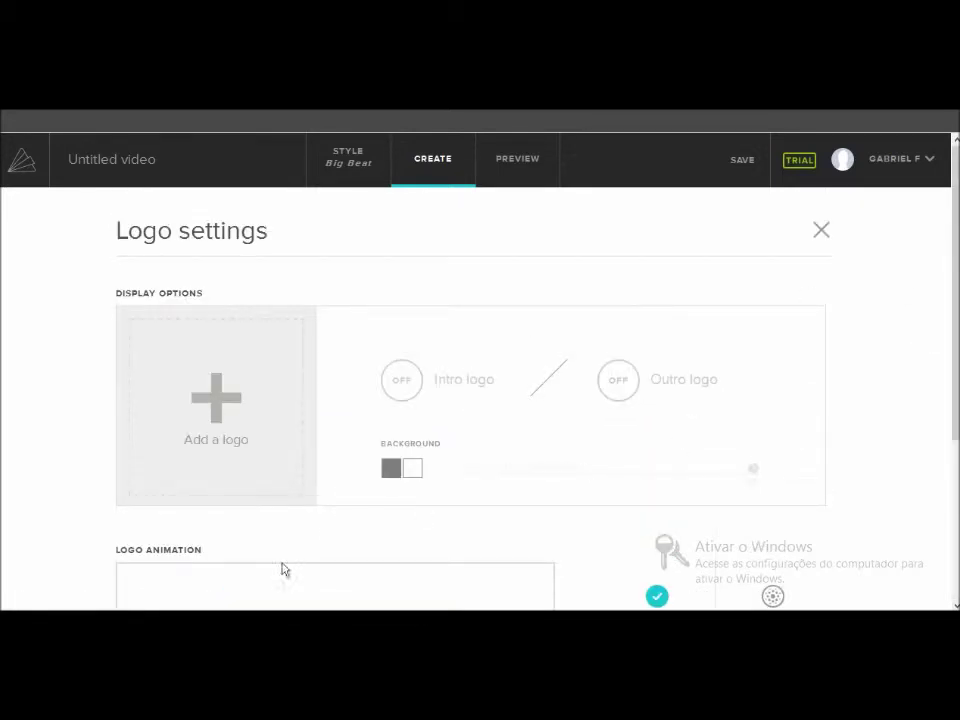
pyautogui.press('F5')
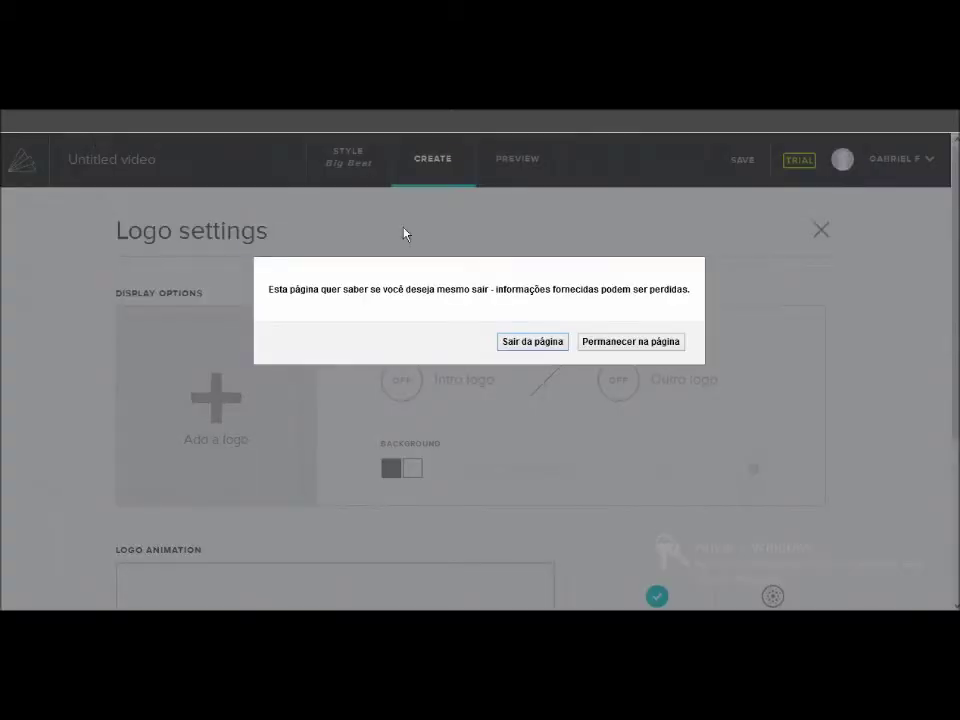
pyautogui.click(531, 342)
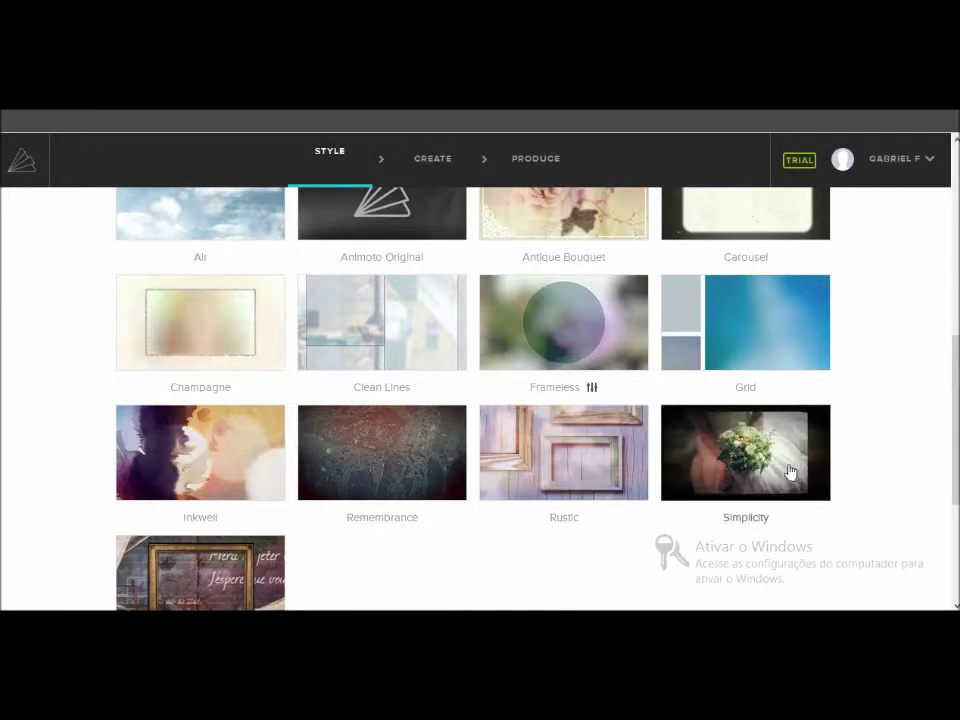
# Create a new video from the Simplicity style's details panel and let the editor load
pyautogui.click(743, 470)
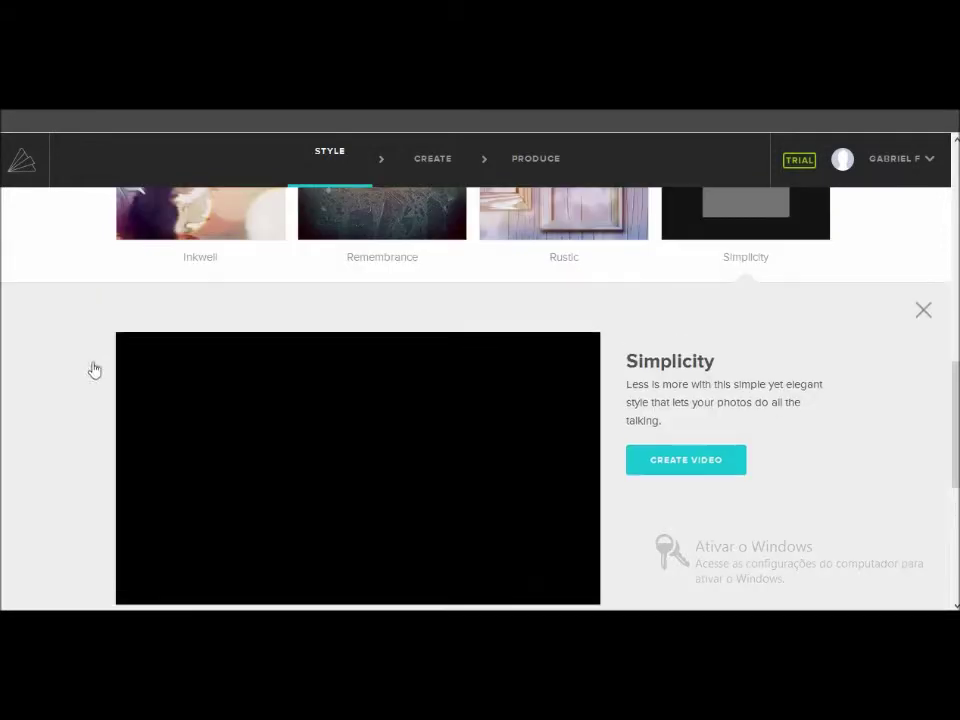
pyautogui.click(675, 466)
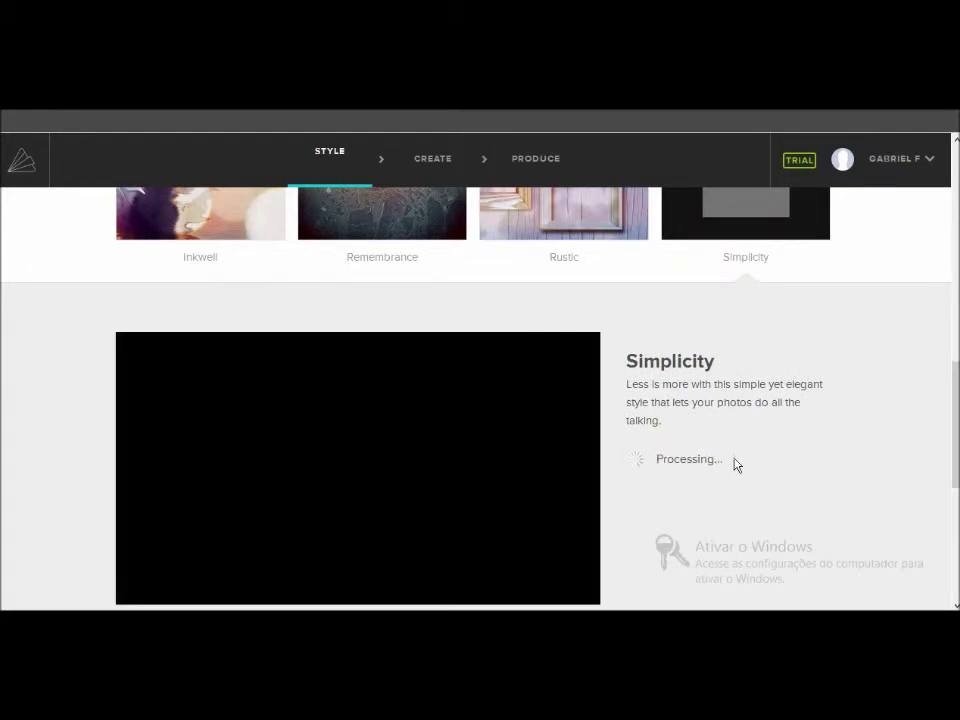
pyautogui.moveTo(735, 465); pyautogui.dragTo(574, 480)
pyautogui.click(561, 356)
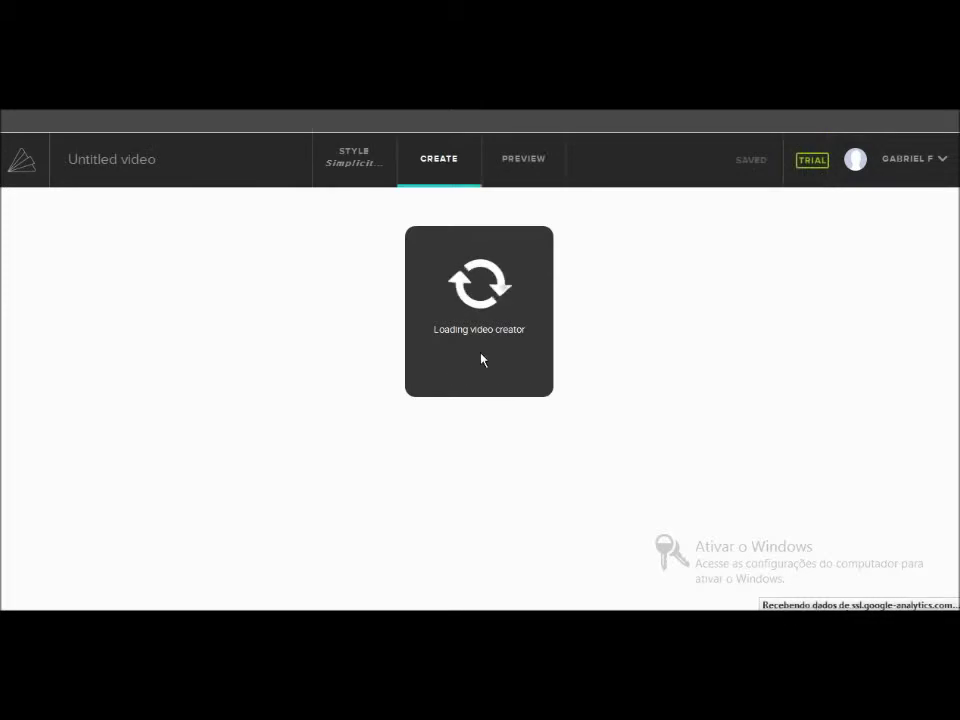
pyautogui.tripleClick(490, 328)
pyautogui.click(660, 394)
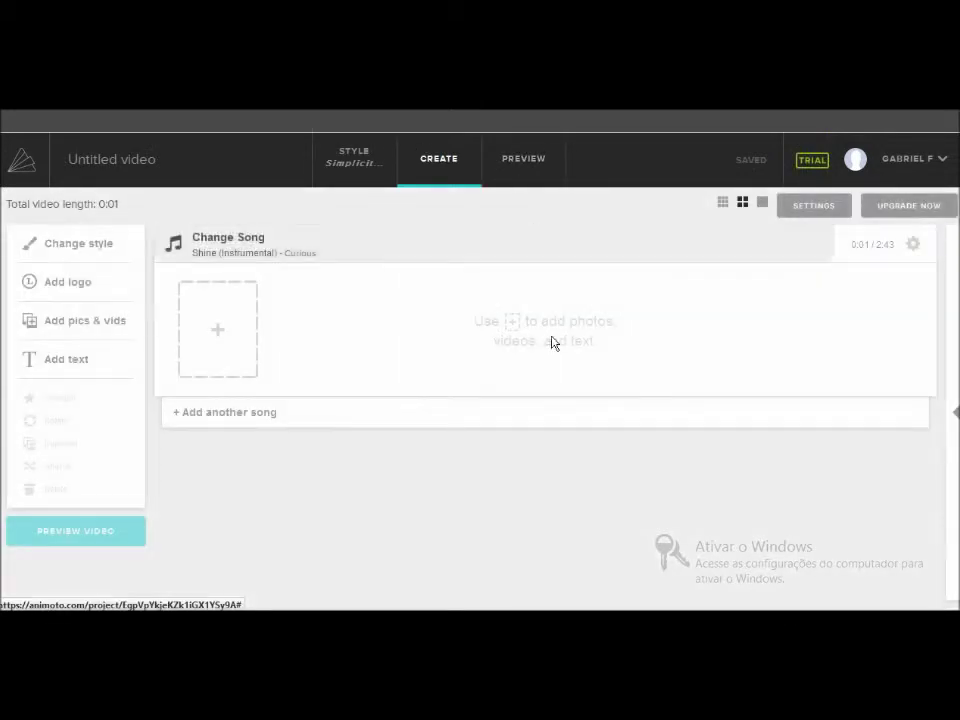
# Upload the neon Z image and the 'imagem para intro' picture as the first two slides
pyautogui.click(202, 358)
pyautogui.click(185, 418)
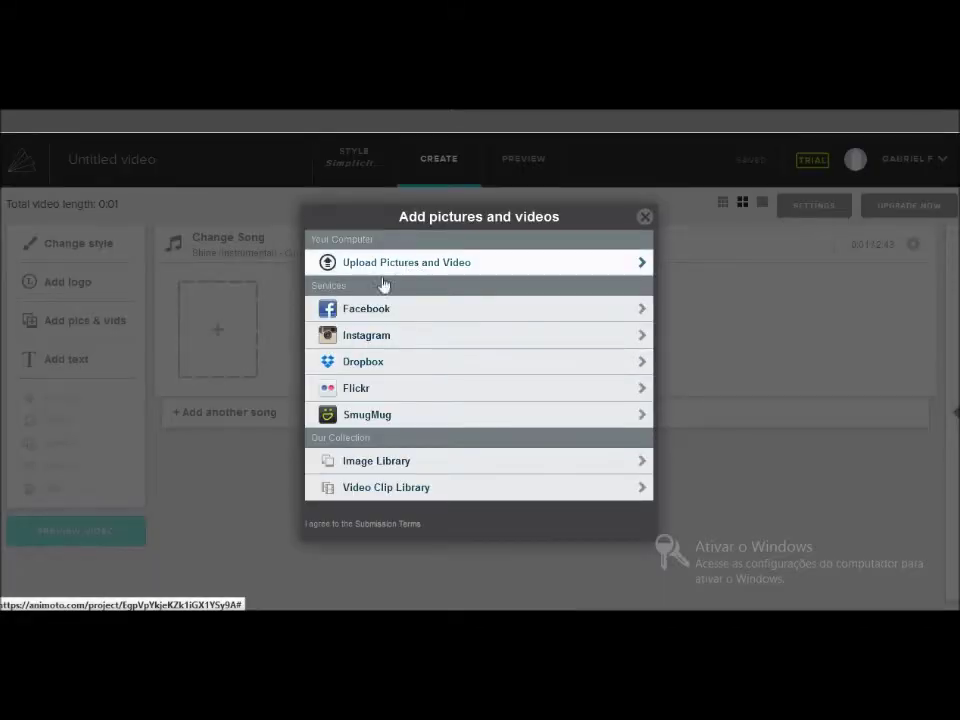
pyautogui.click(384, 266)
pyautogui.click(268, 281)
pyautogui.doubleClick(268, 281)
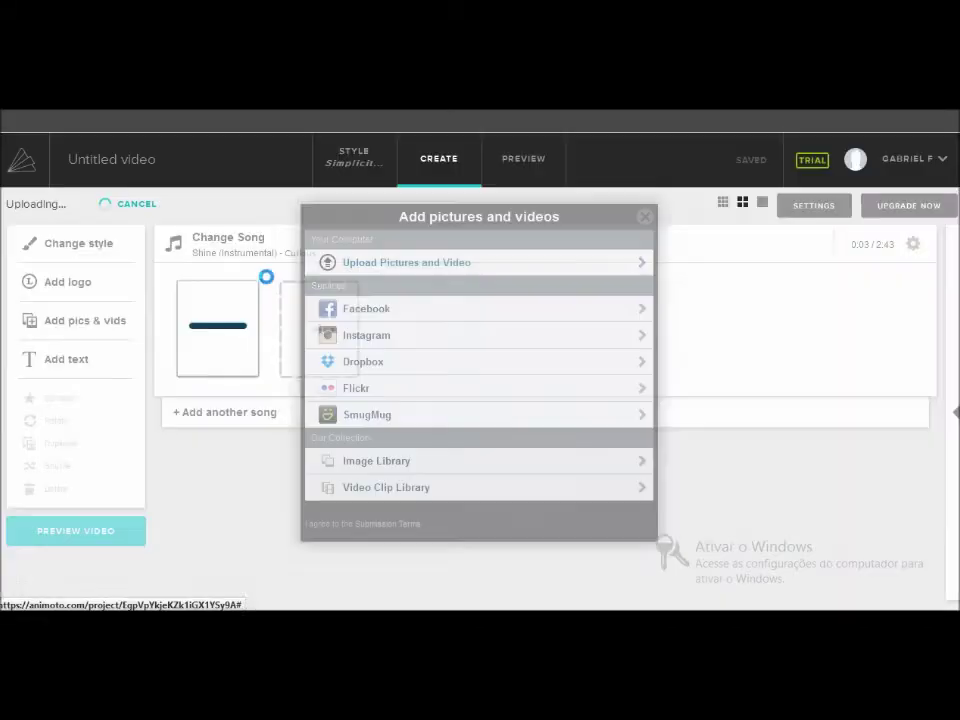
pyautogui.click(320, 344)
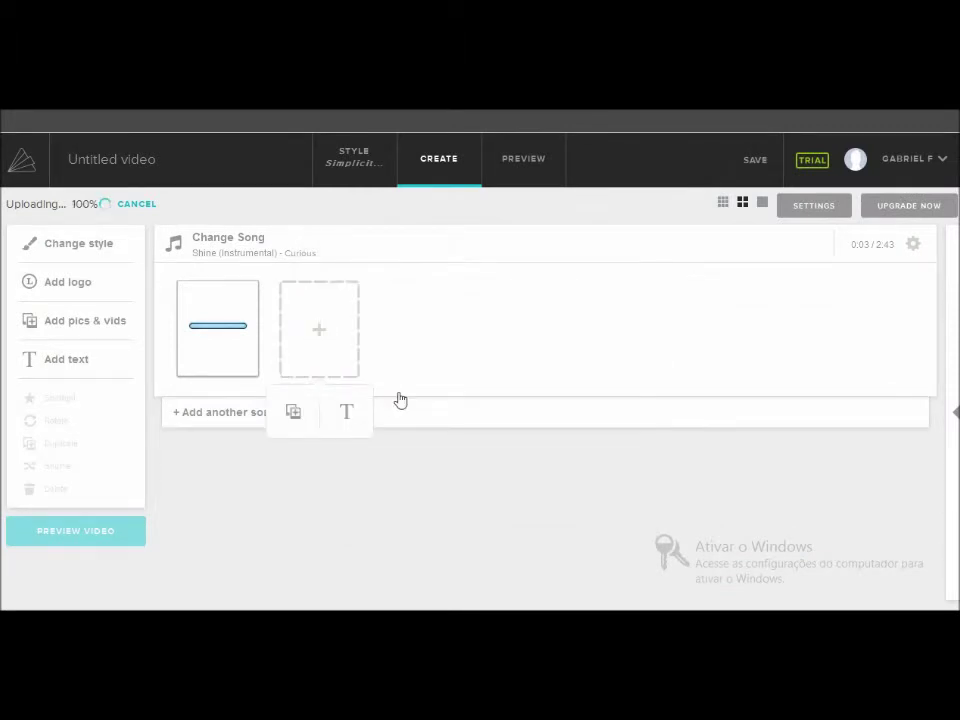
pyautogui.click(291, 413)
pyautogui.click(521, 268)
pyautogui.doubleClick(425, 279)
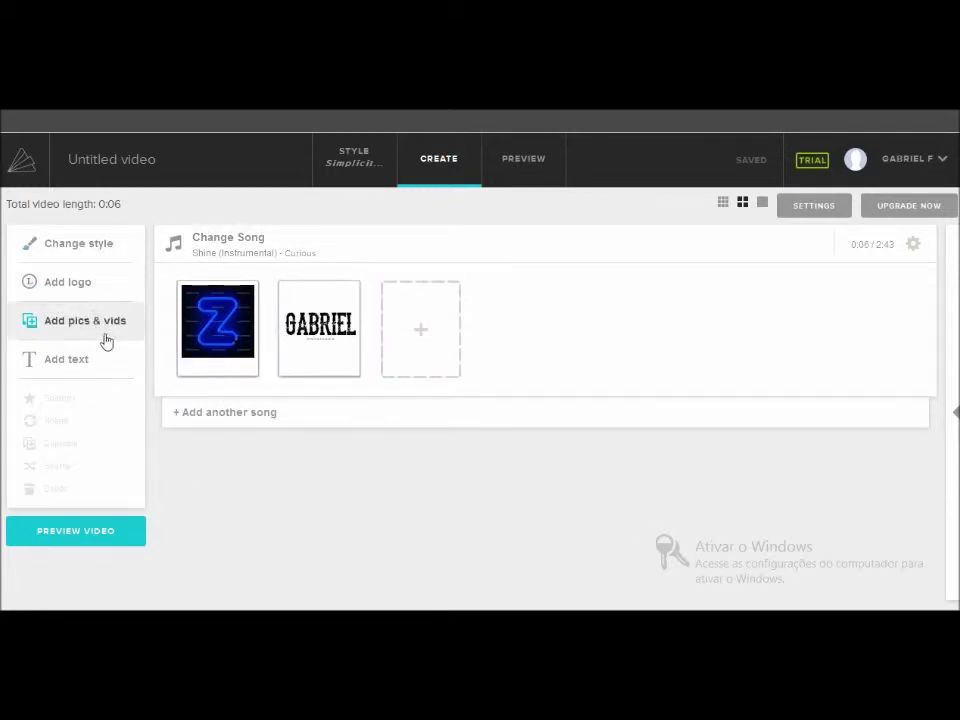
# Add a text slide titled INSCREVA-SE with subtitle CANAL GAMEPLAY and save it
pyautogui.click(62, 362)
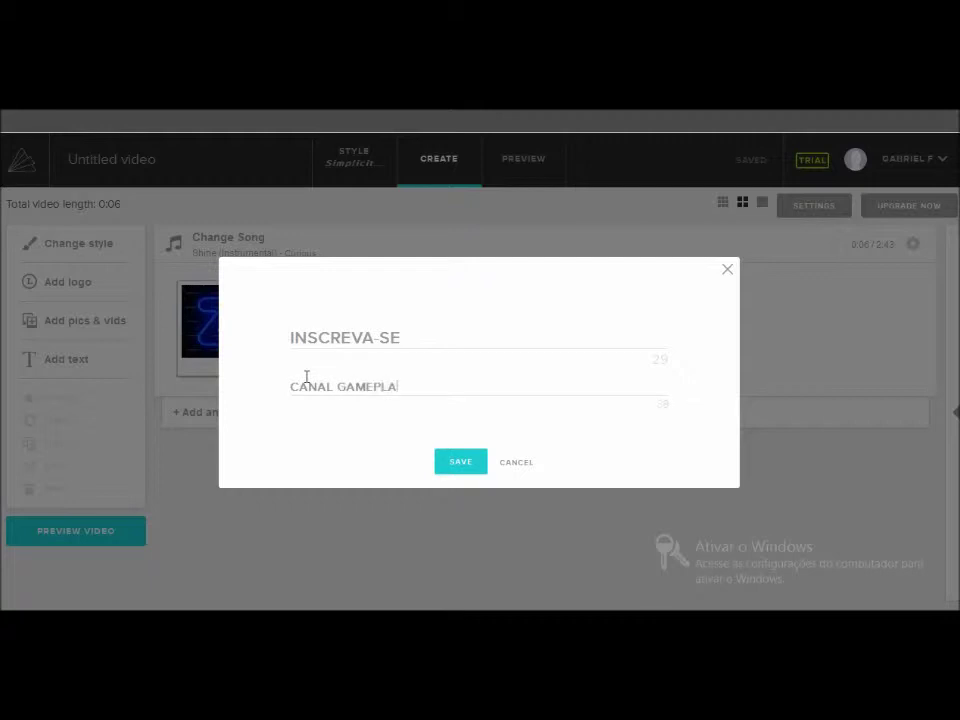
pyautogui.click(462, 465)
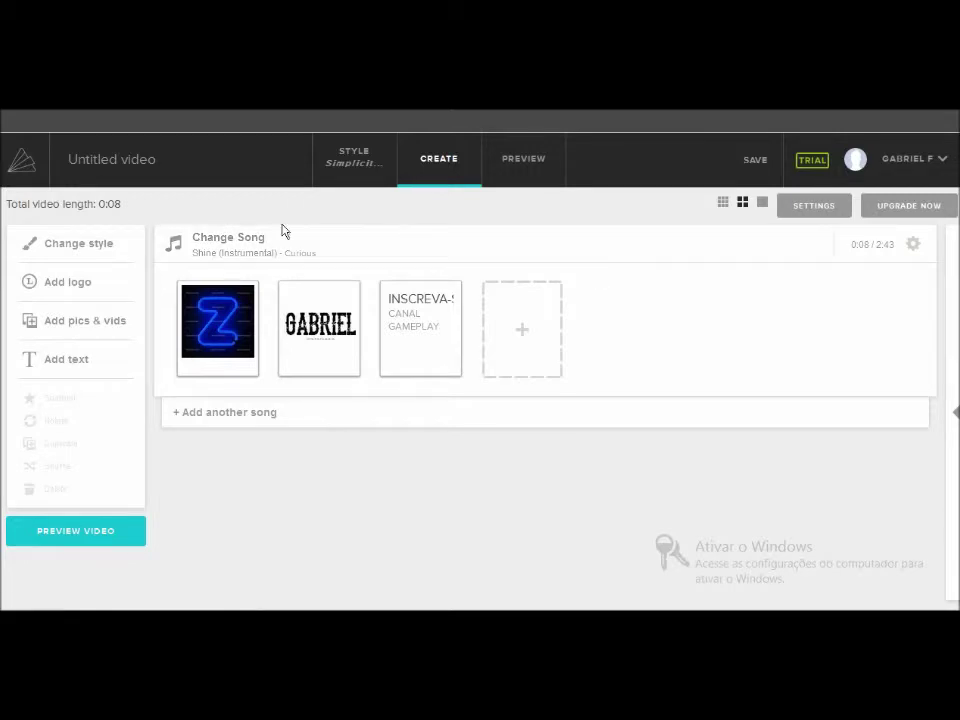
# Open the Change Song options and browse the favourite and popular song tabs
pyautogui.click(295, 259)
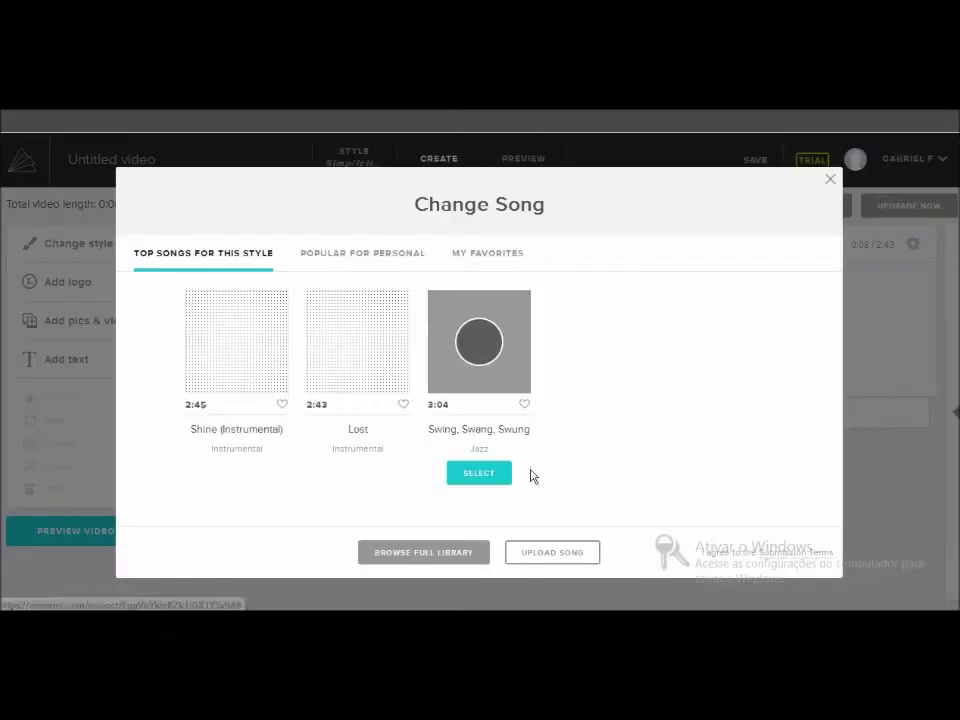
pyautogui.click(497, 253)
pyautogui.click(370, 262)
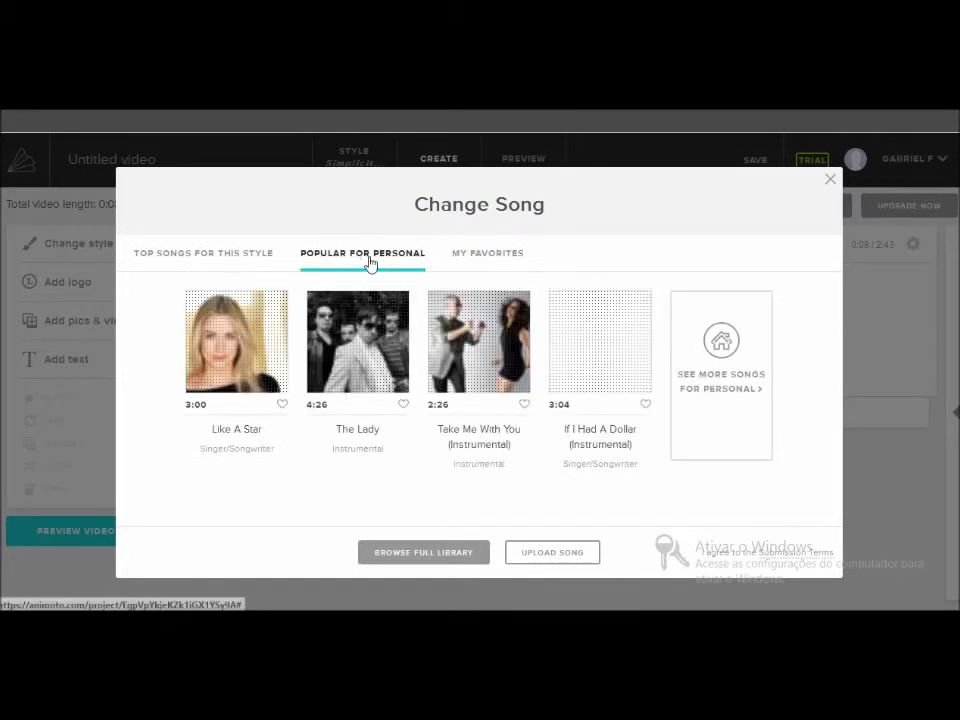
pyautogui.click(513, 262)
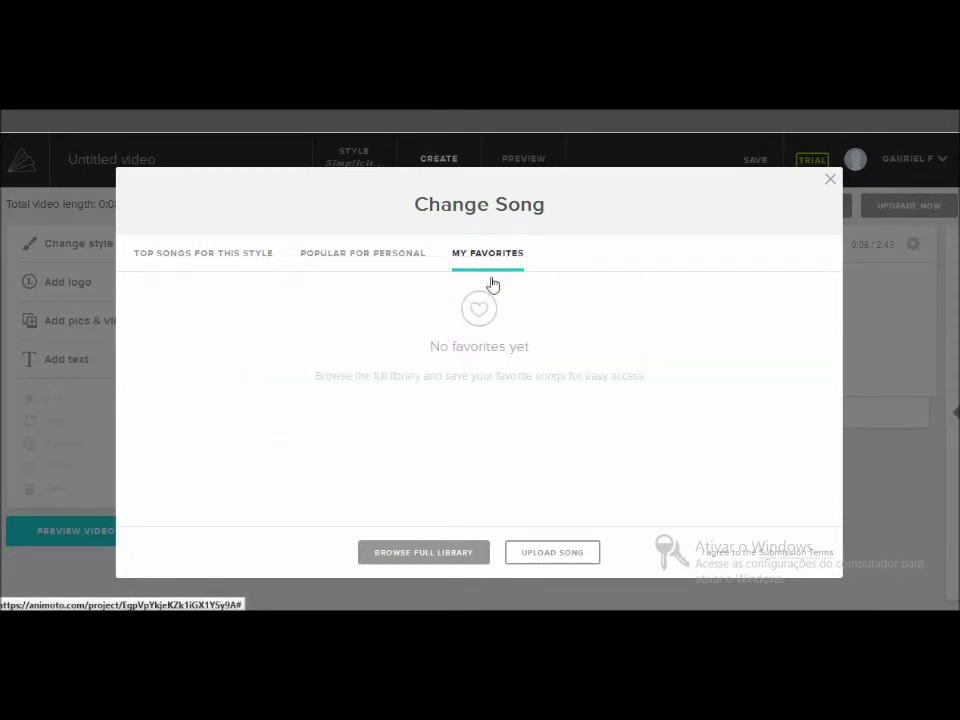
# Upload Park_Bench from the personal folder on the D: drive as the video's song
pyautogui.click(568, 555)
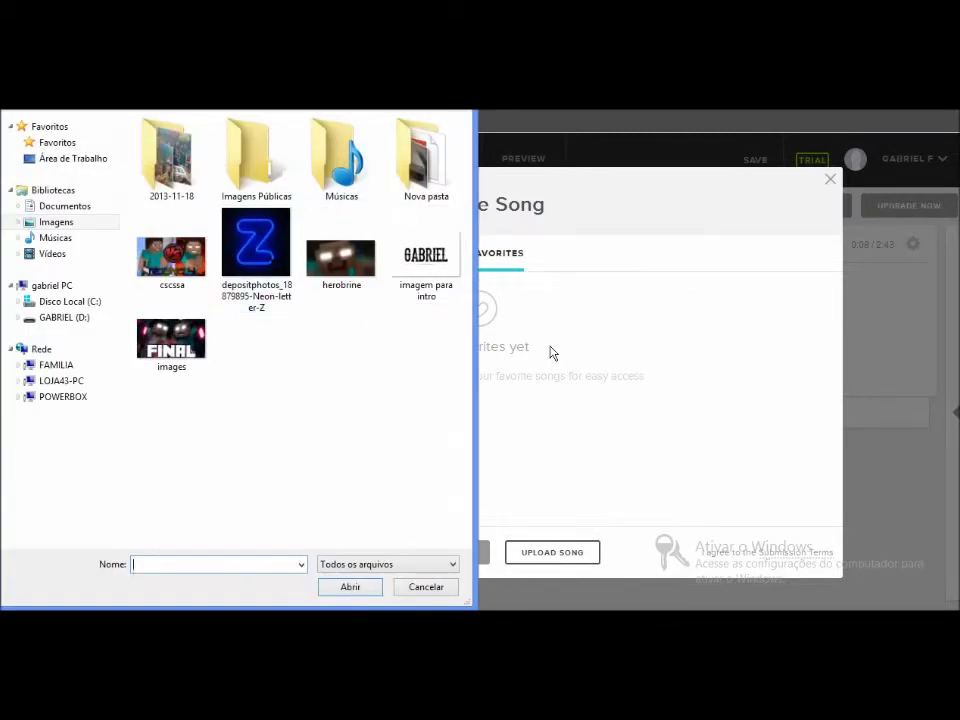
pyautogui.click(78, 317)
pyautogui.click(100, 333)
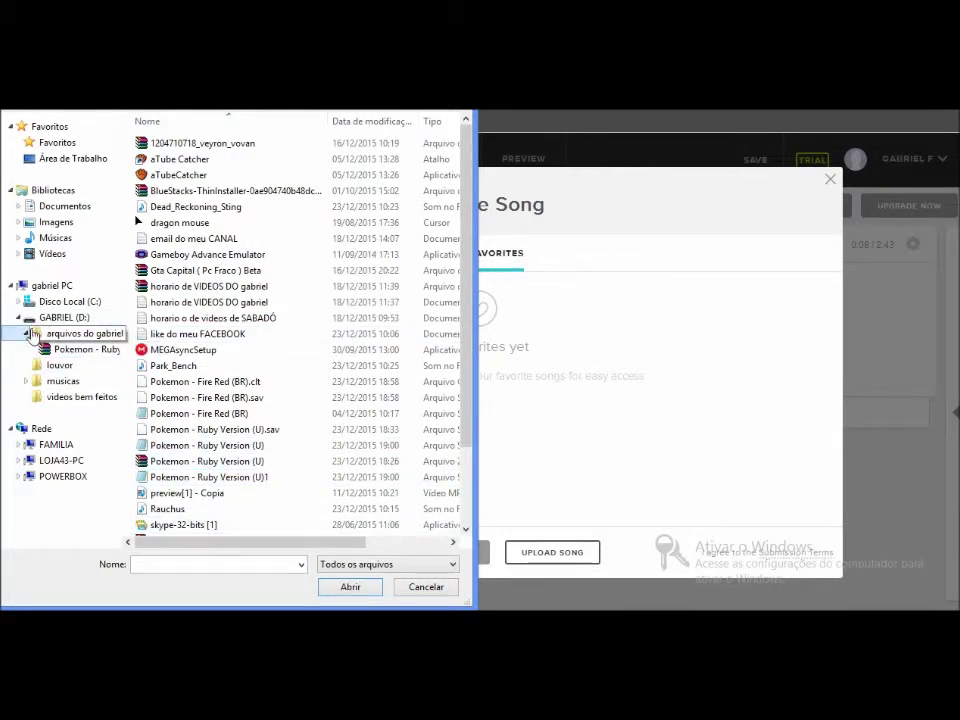
pyautogui.click(27, 333)
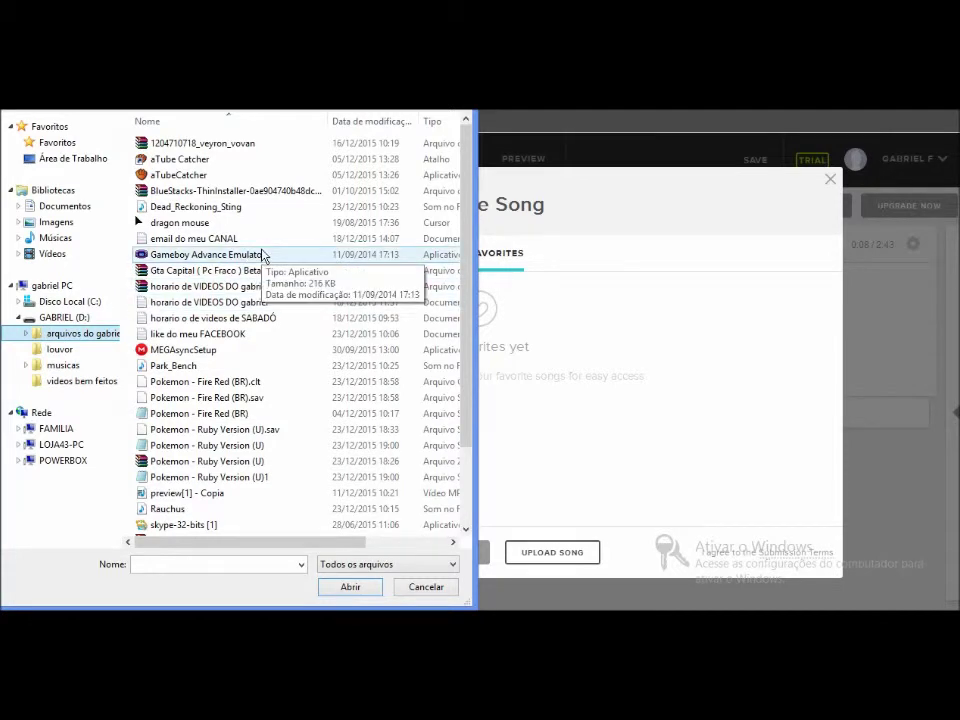
pyautogui.moveTo(466, 368); pyautogui.dragTo(471, 461)
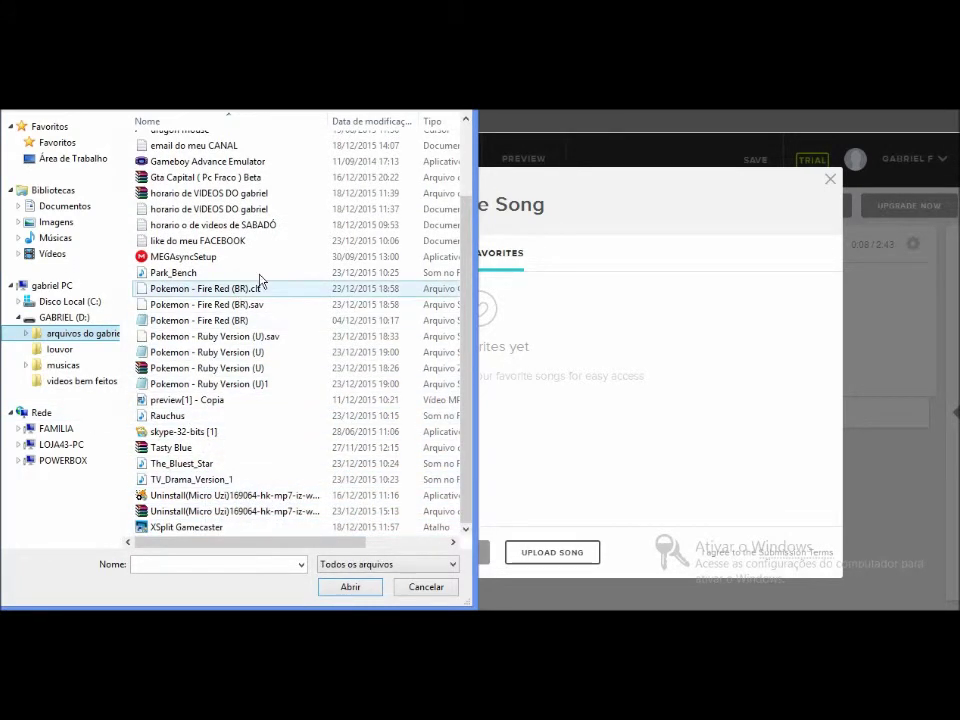
pyautogui.doubleClick(175, 273)
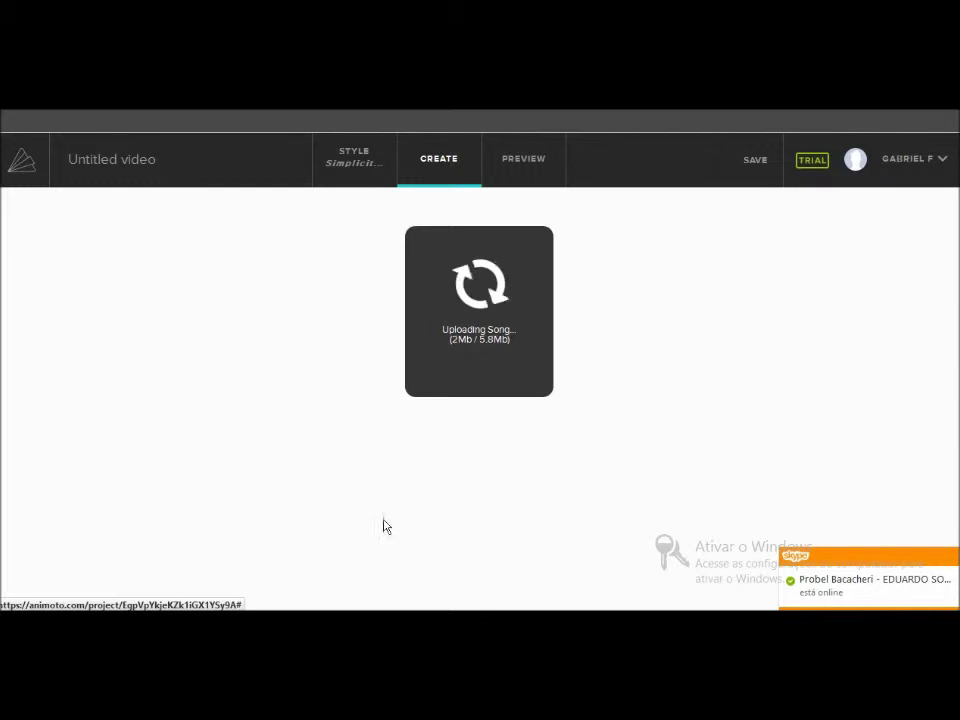
# Let the Park Bench upload complete so it replaces Shine as the 2:27 soundtrack
pyautogui.press('F8')
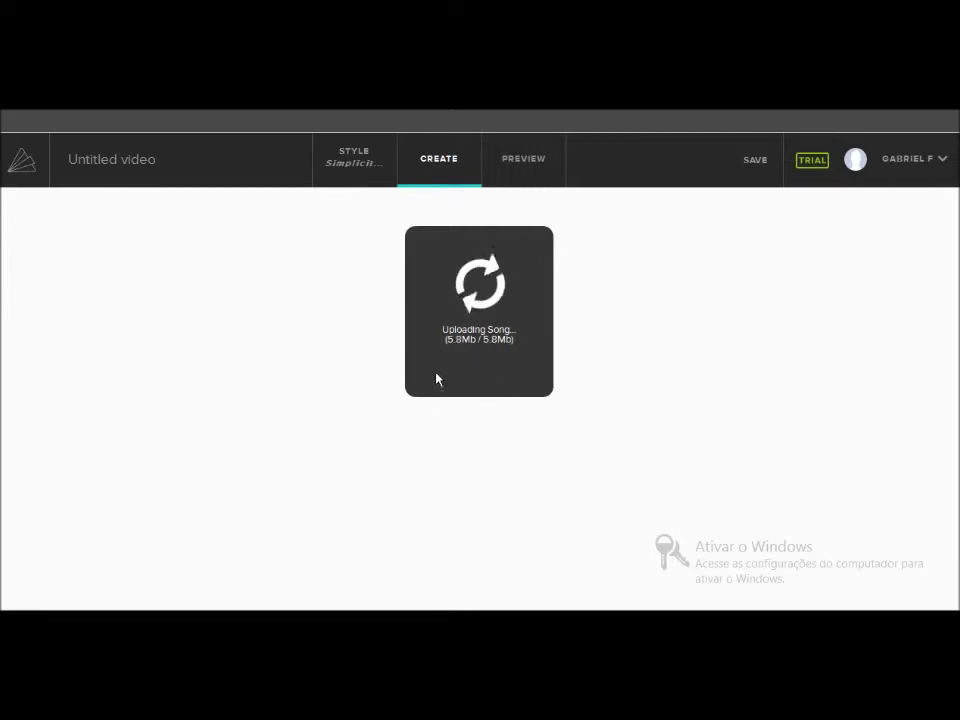
pyautogui.moveTo(531, 343); pyautogui.dragTo(416, 345)
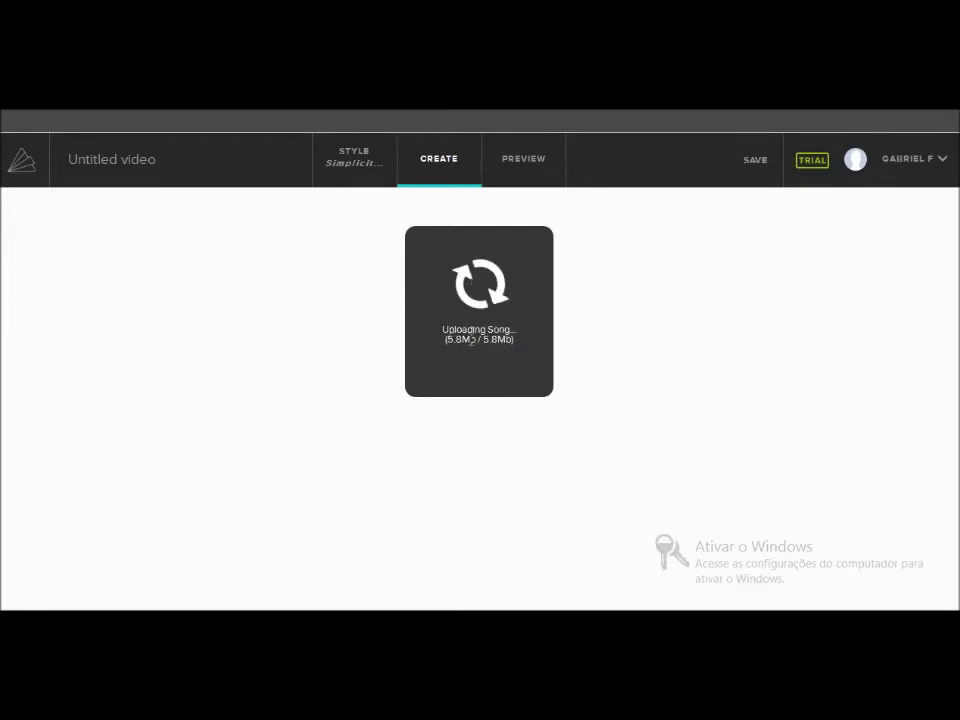
pyautogui.doubleClick(449, 329)
pyautogui.moveTo(521, 339); pyautogui.dragTo(300, 542)
pyautogui.click(333, 412)
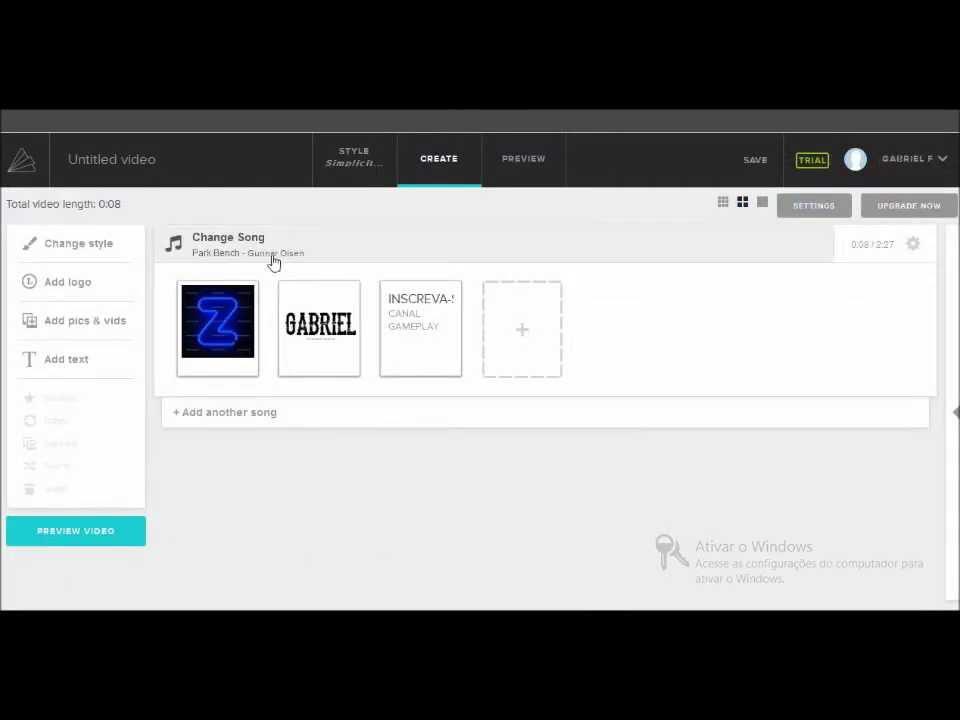
pyautogui.click(212, 262)
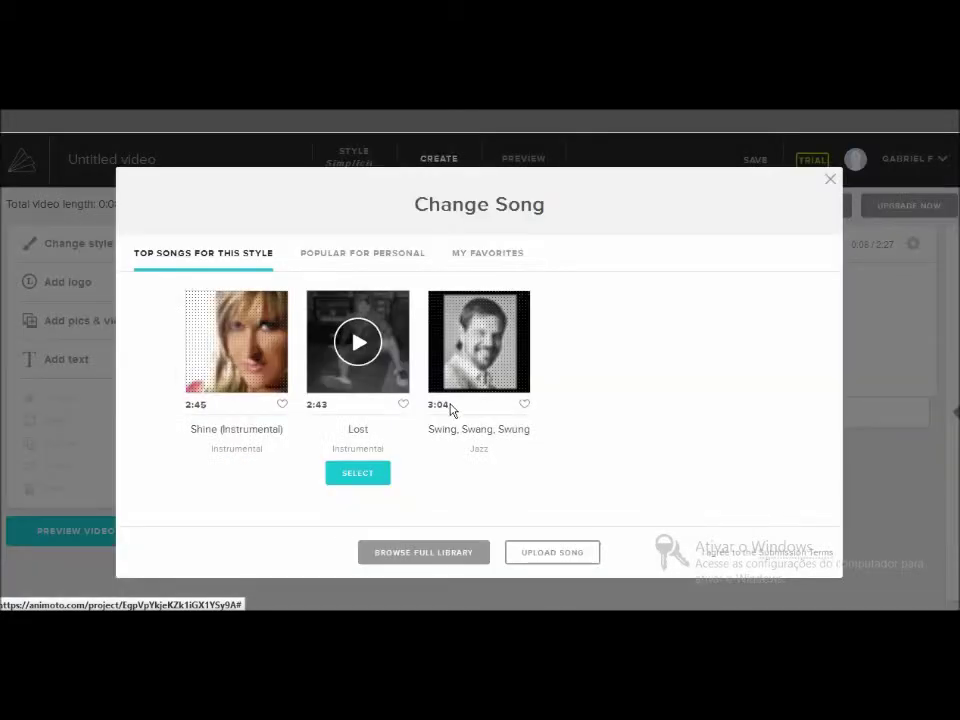
pyautogui.click(504, 257)
pyautogui.click(335, 260)
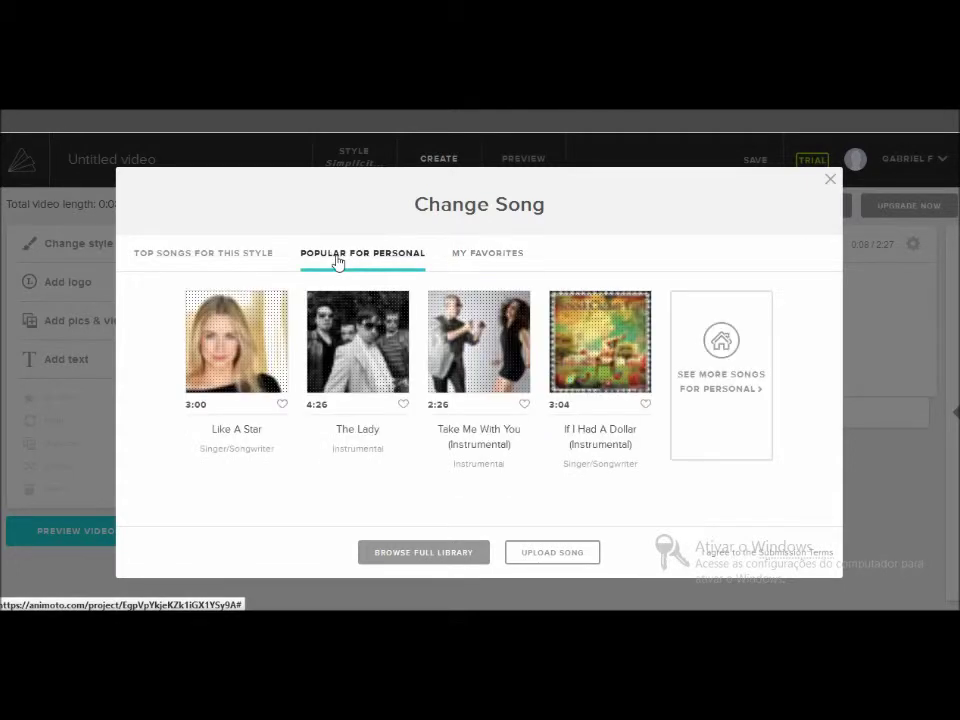
pyautogui.click(222, 256)
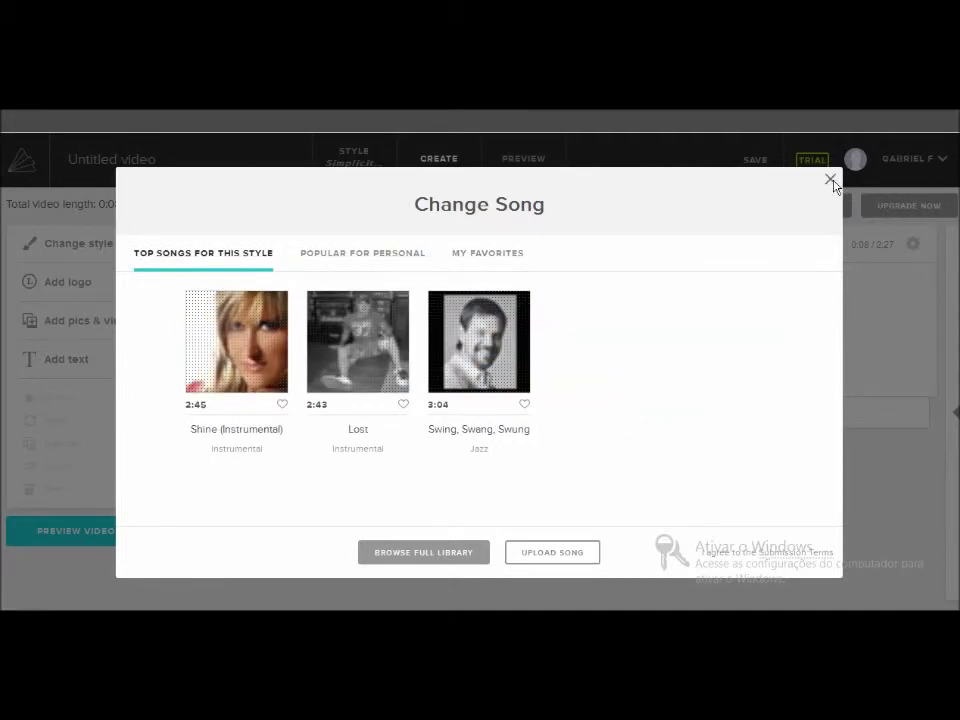
pyautogui.press('Escape')
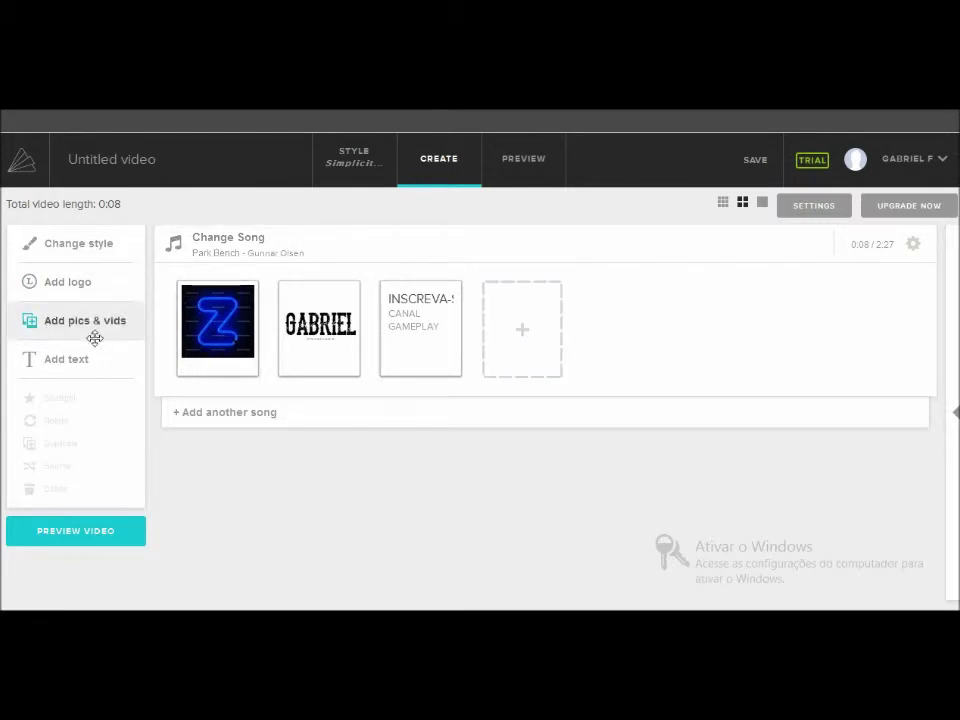
pyautogui.click(94, 246)
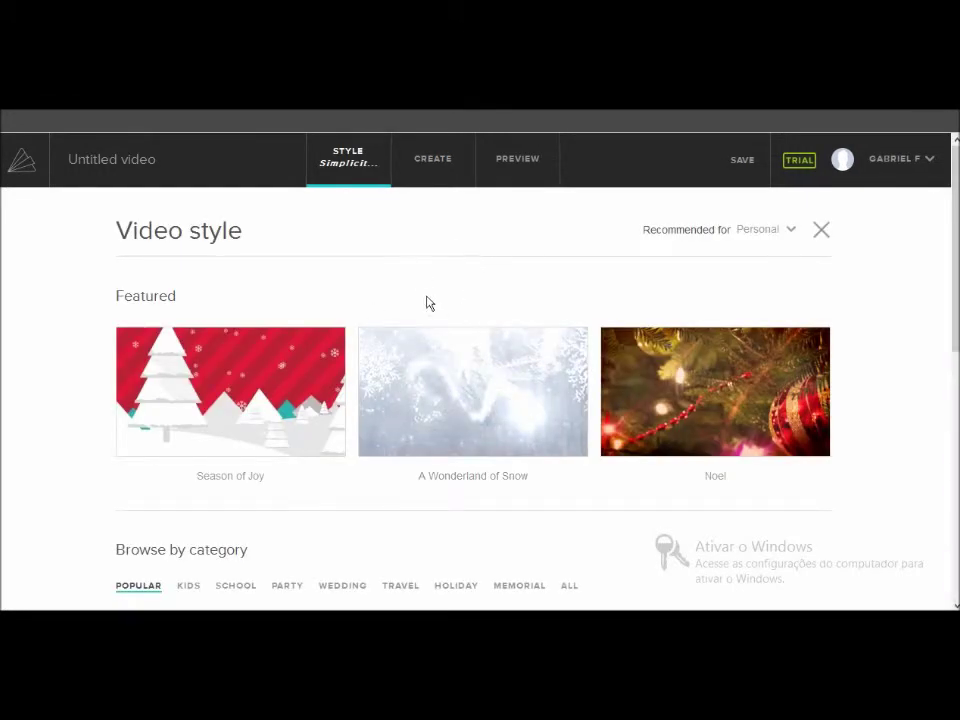
pyautogui.click(431, 160)
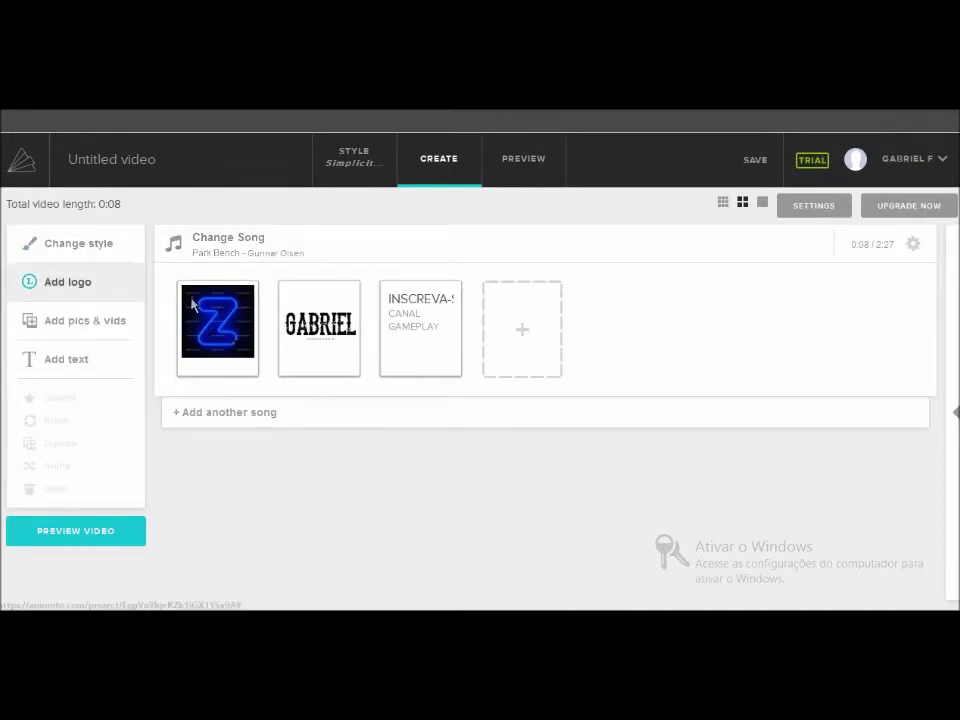
pyautogui.click(74, 284)
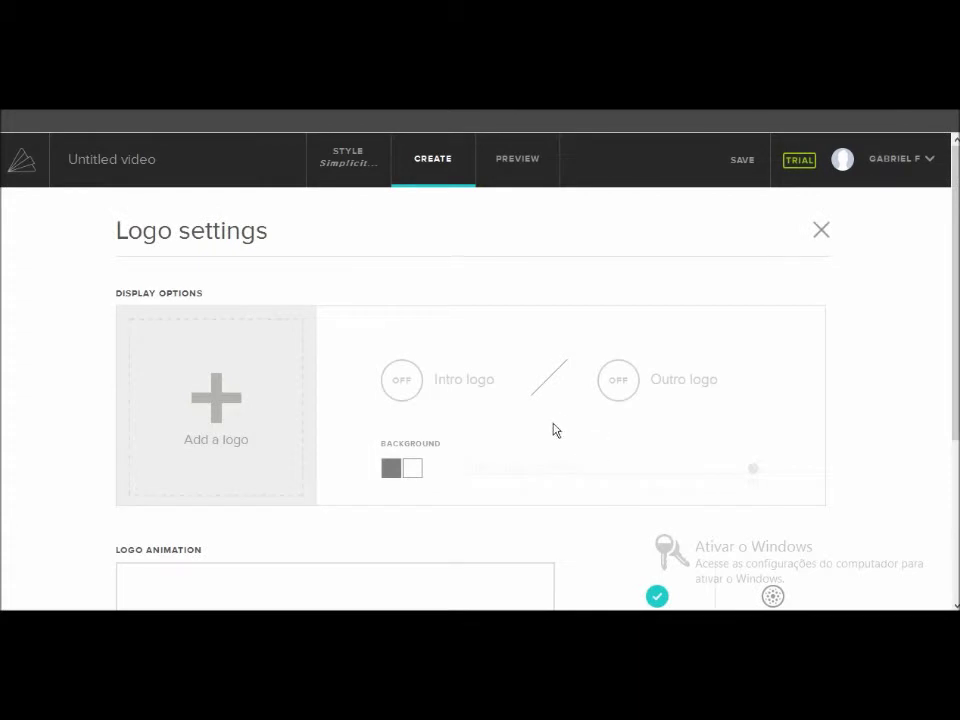
# Open the logo file picker and browse the D: drive and the computer's drives
pyautogui.click(251, 424)
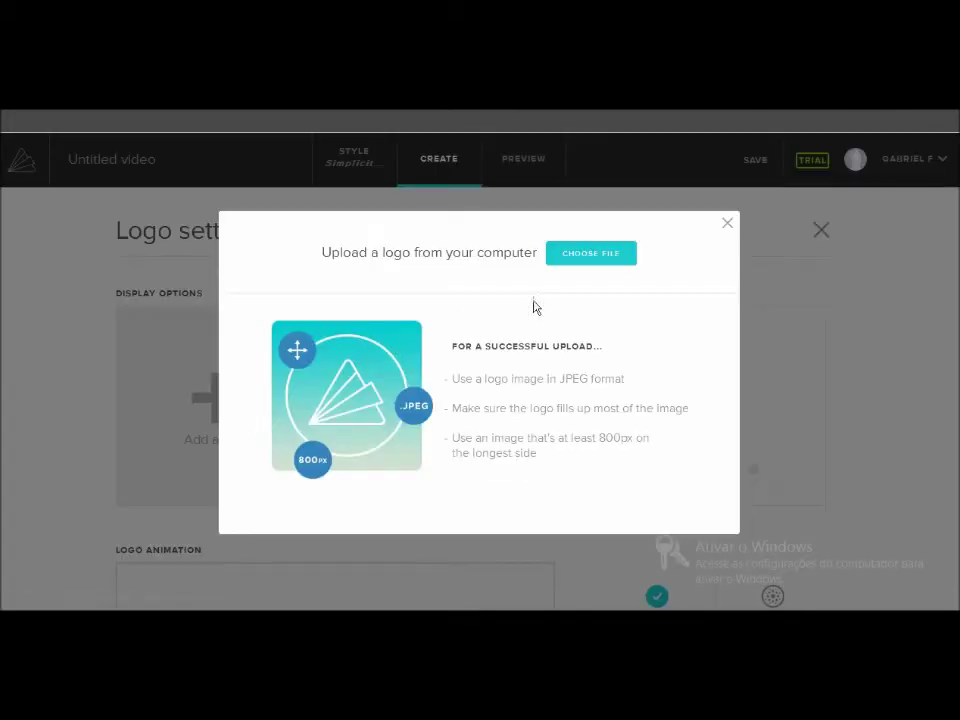
pyautogui.click(591, 256)
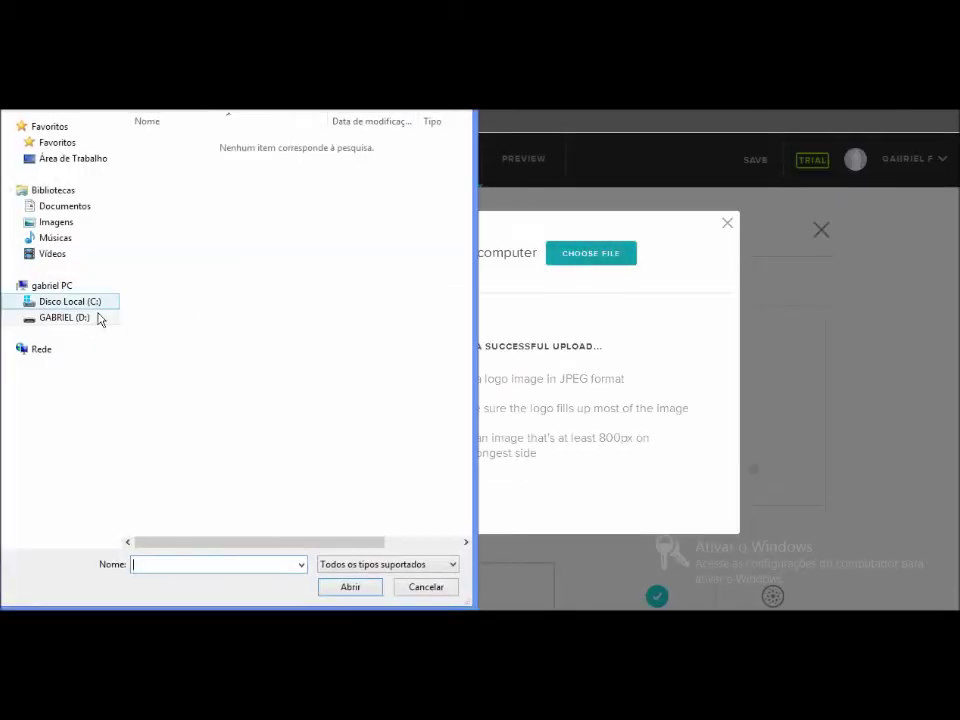
pyautogui.click(98, 318)
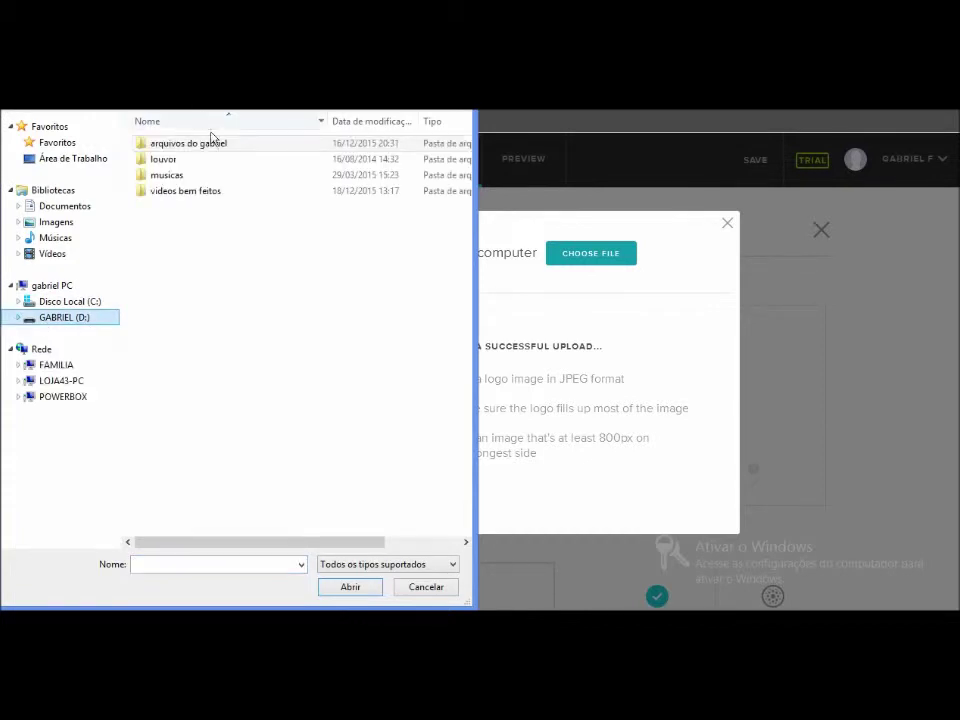
pyautogui.doubleClick(213, 141)
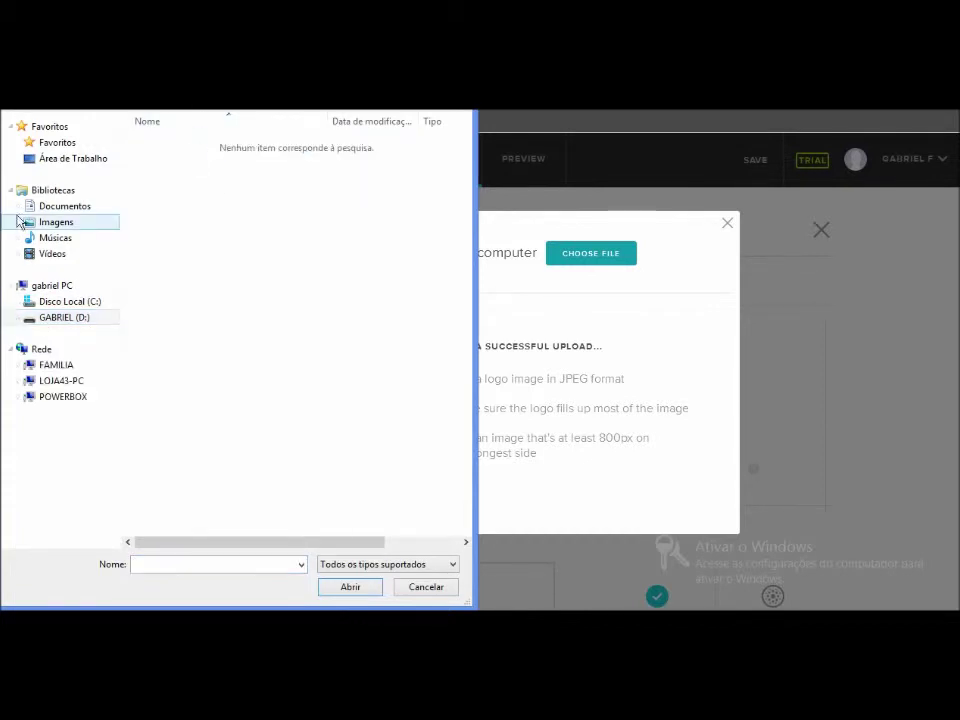
pyautogui.doubleClick(60, 287)
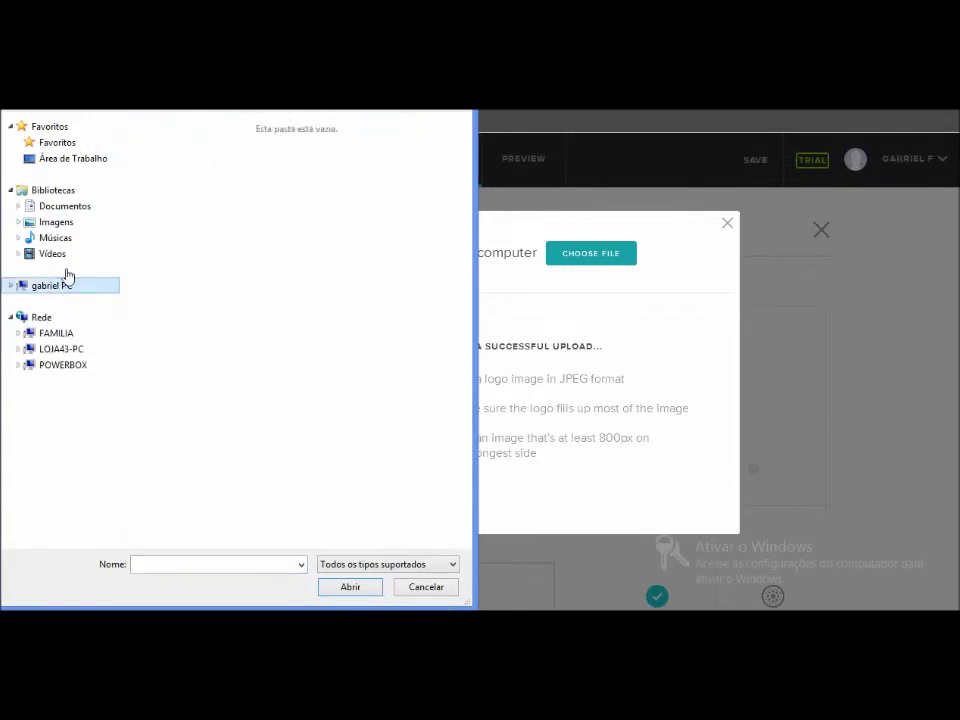
# Look through the Documentos, Imagens and other libraries, then cancel the picker without a file
pyautogui.click(64, 206)
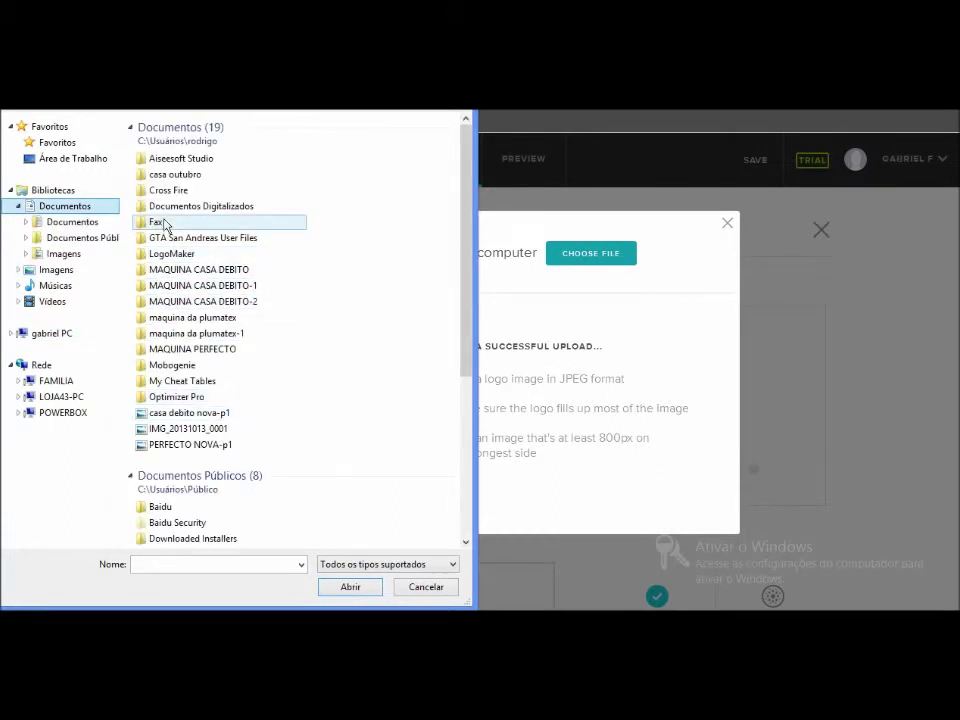
pyautogui.click(101, 221)
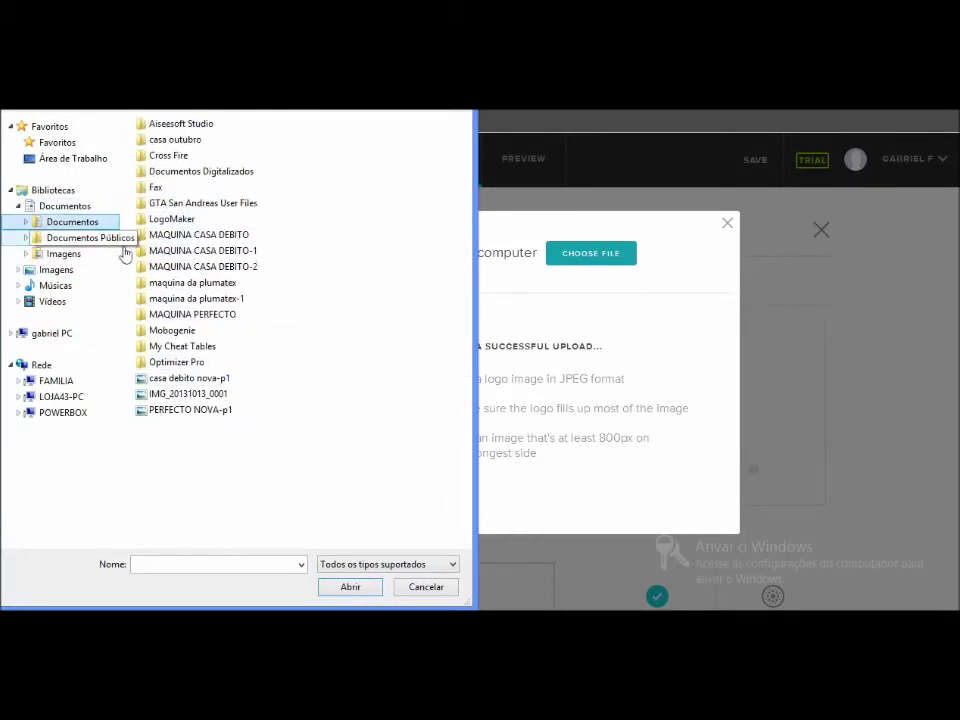
pyautogui.click(28, 222)
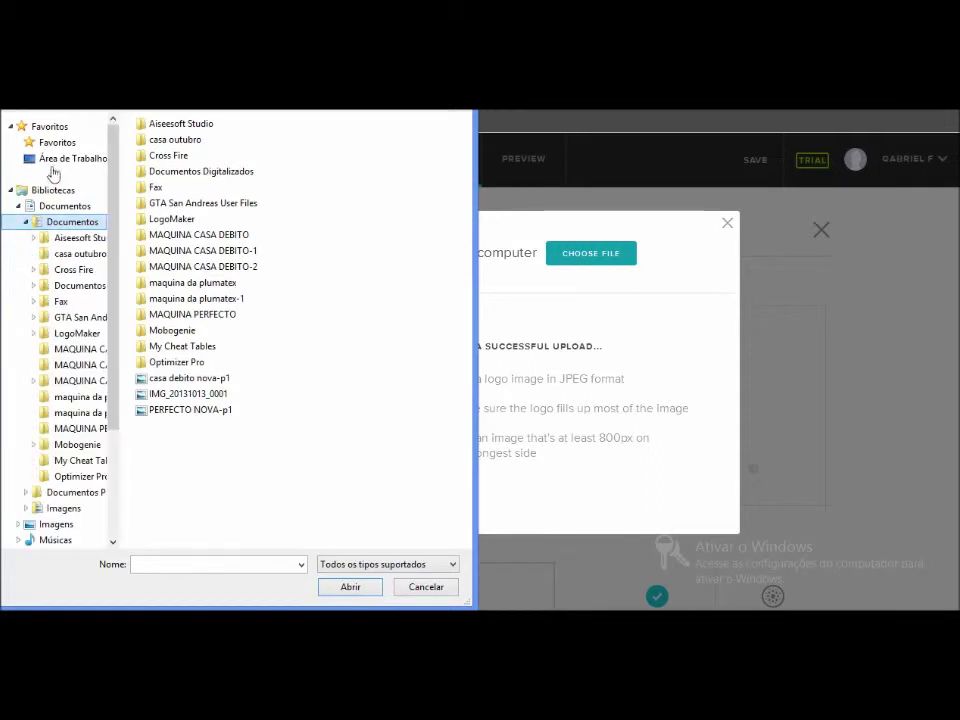
pyautogui.click(26, 221)
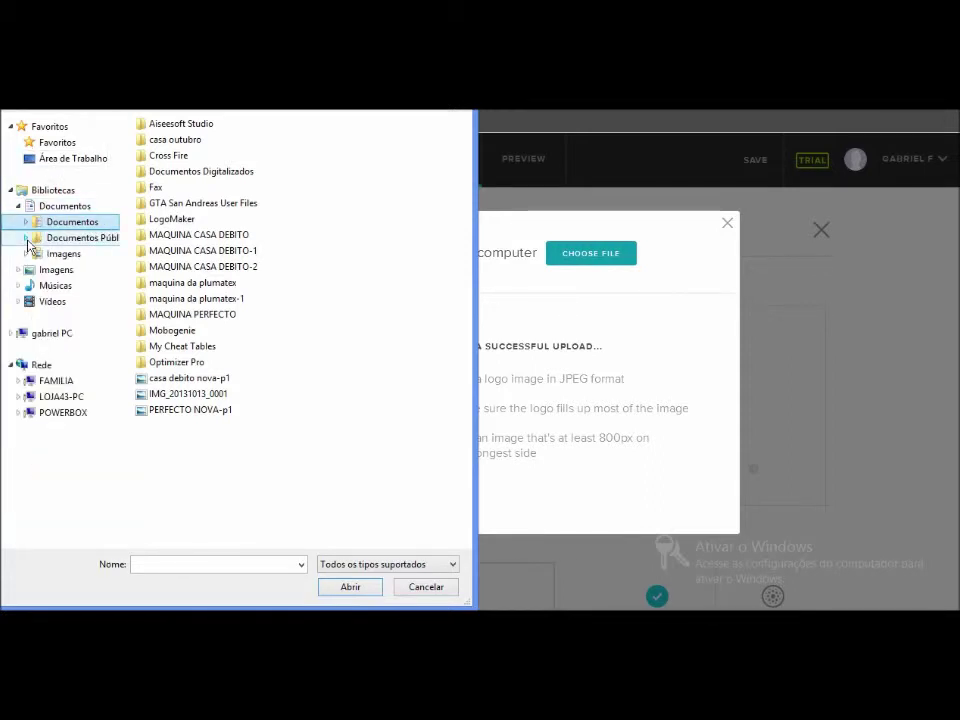
pyautogui.click(27, 239)
pyautogui.click(27, 240)
pyautogui.click(26, 222)
pyautogui.click(26, 222)
pyautogui.click(27, 255)
pyautogui.click(27, 255)
pyautogui.click(54, 191)
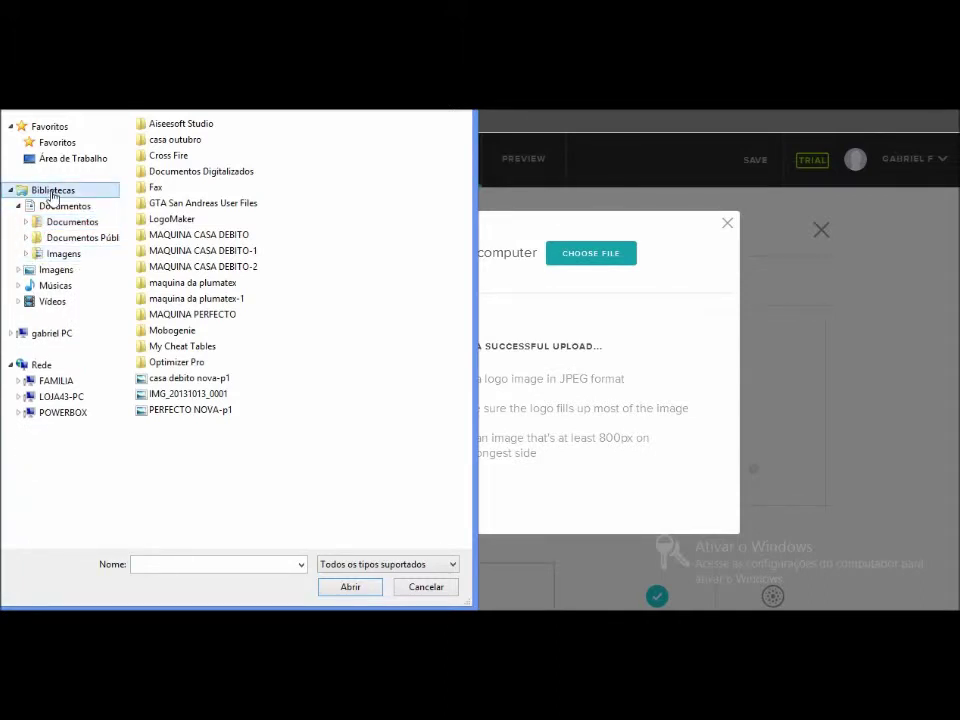
pyautogui.press('Escape')
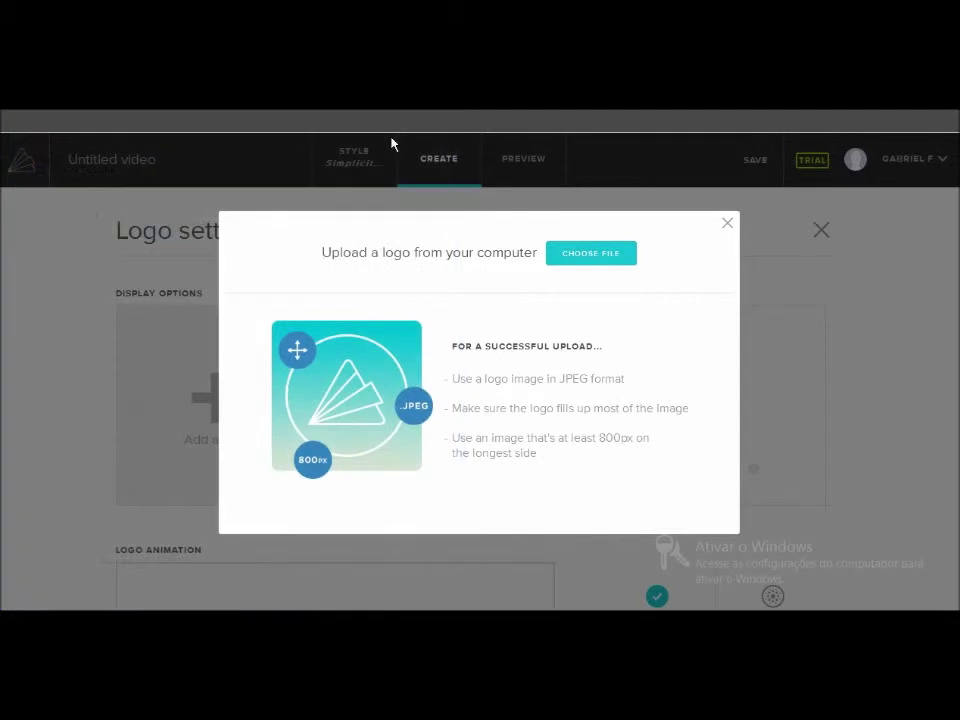
# Close the upload prompt and pick the Zoom Out logo animation after trying Slide Down and Rotate
pyautogui.click(726, 224)
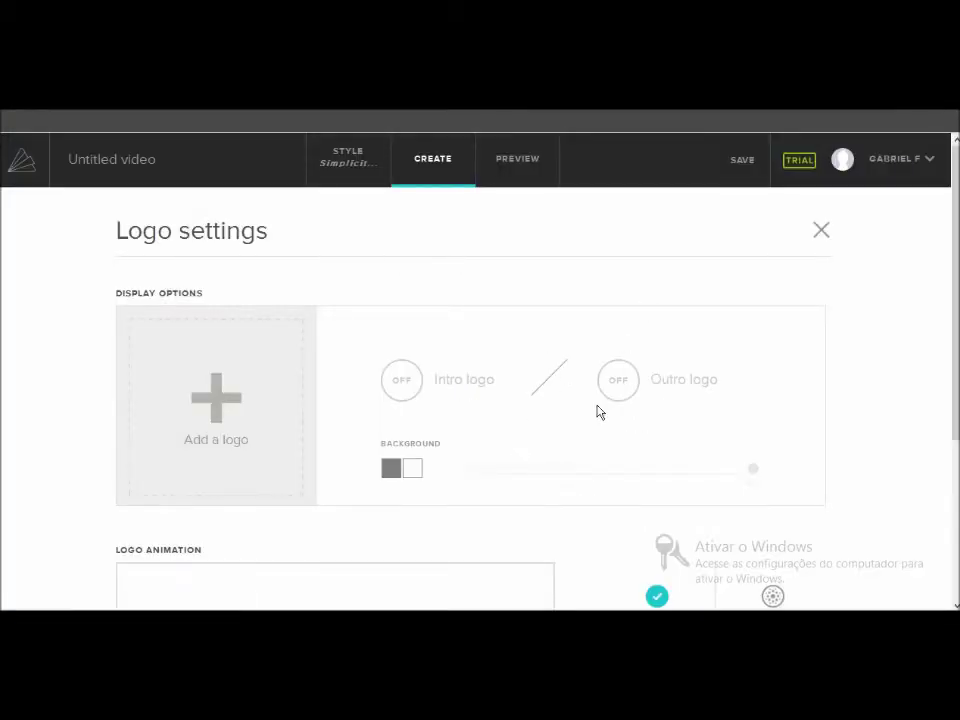
pyautogui.scroll(-2, 470, 458)
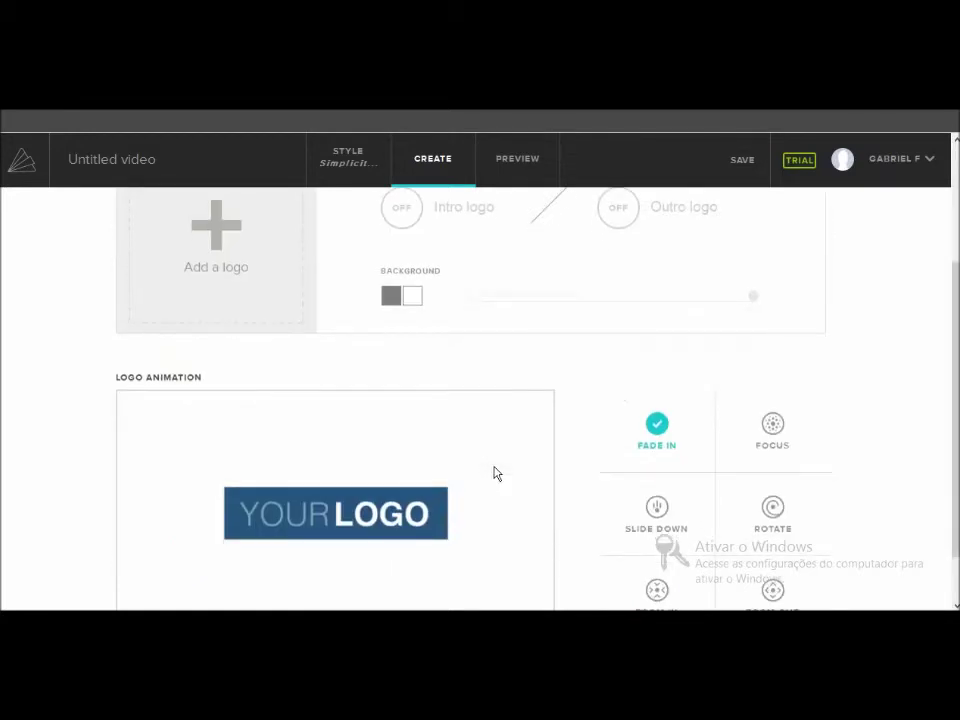
pyautogui.scroll(-1, 467, 505)
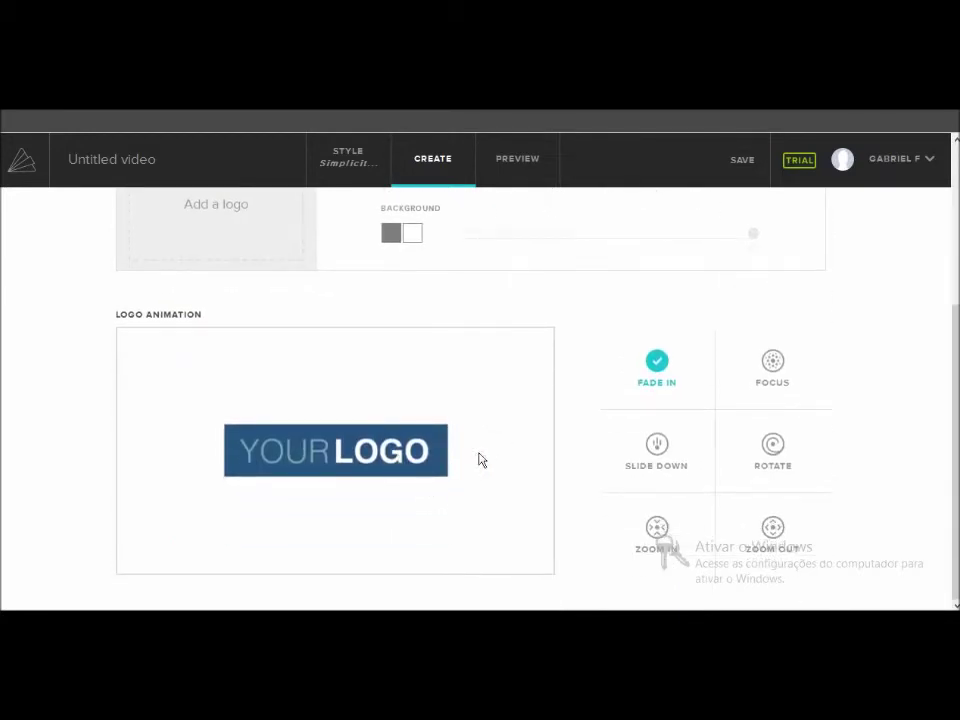
pyautogui.click(670, 448)
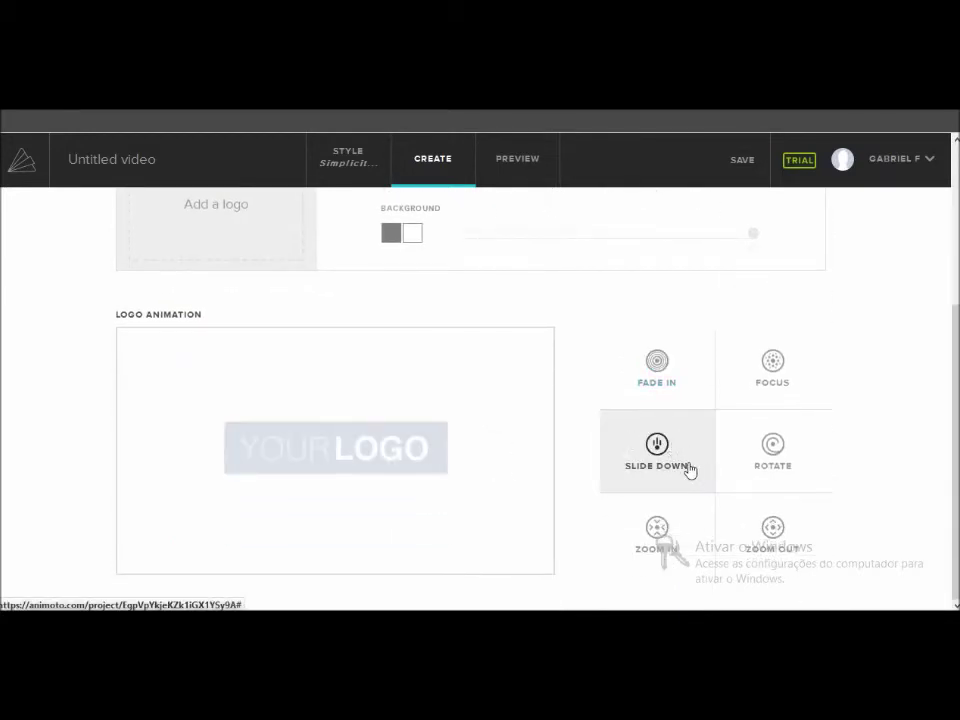
pyautogui.click(772, 482)
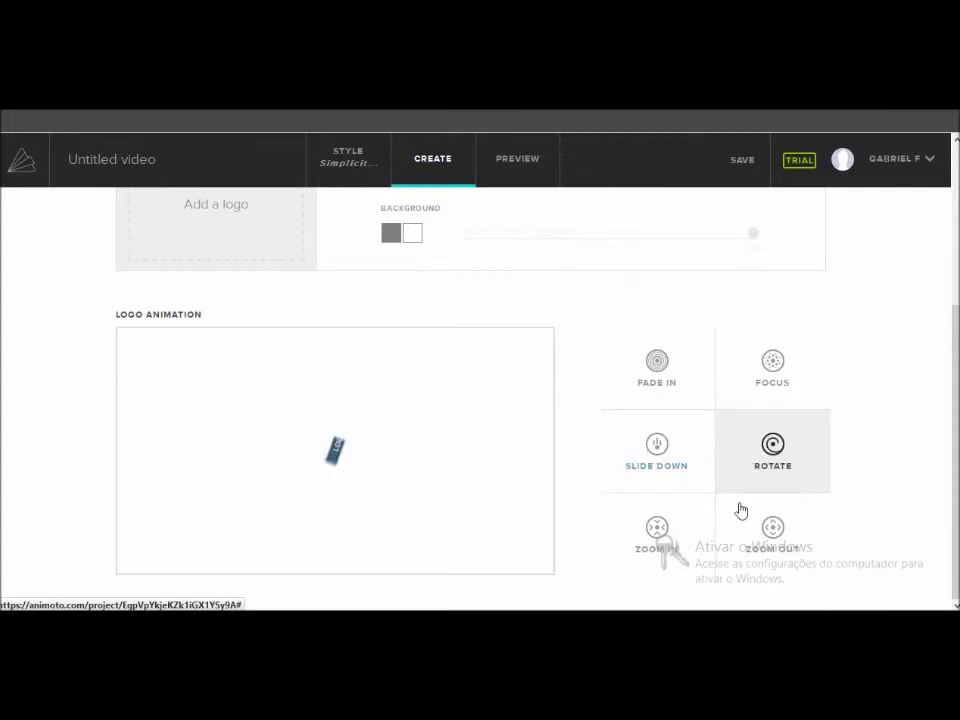
pyautogui.click(730, 554)
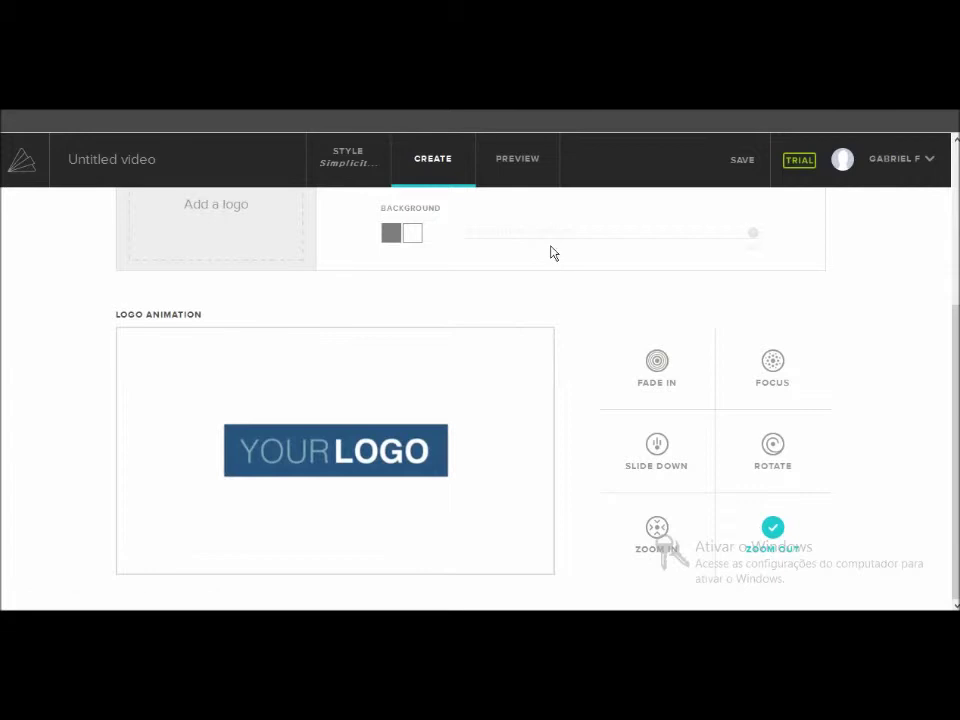
pyautogui.scroll(3, 722, 305)
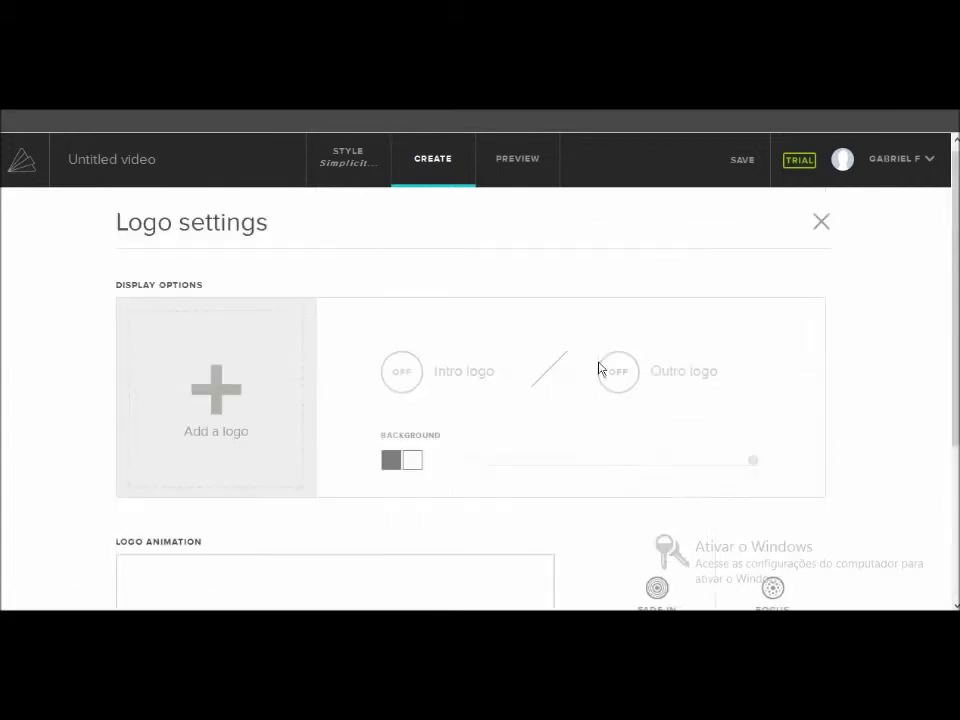
pyautogui.moveTo(401, 478); pyautogui.dragTo(304, 433)
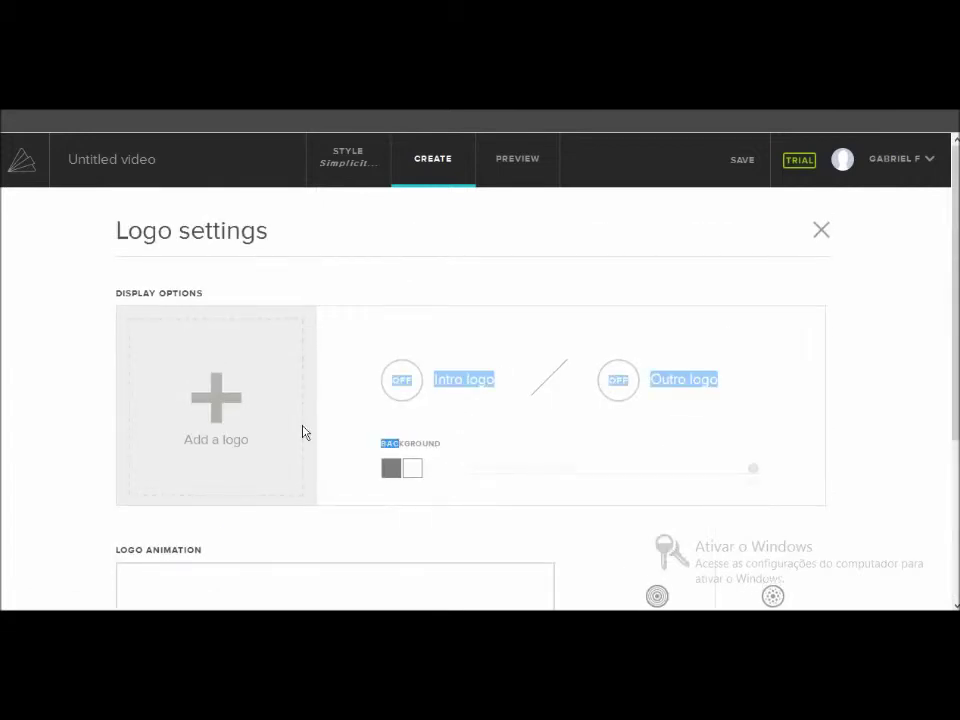
# Upload 'imagem para intro' from the Imagens library as the video logo
pyautogui.click(256, 489)
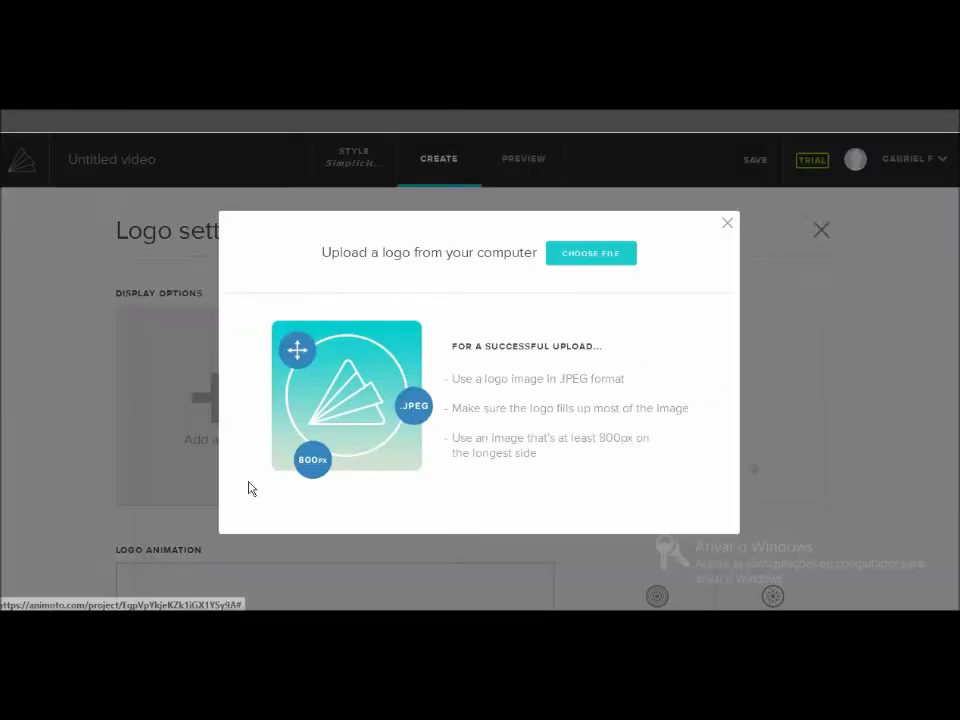
pyautogui.click(48, 224)
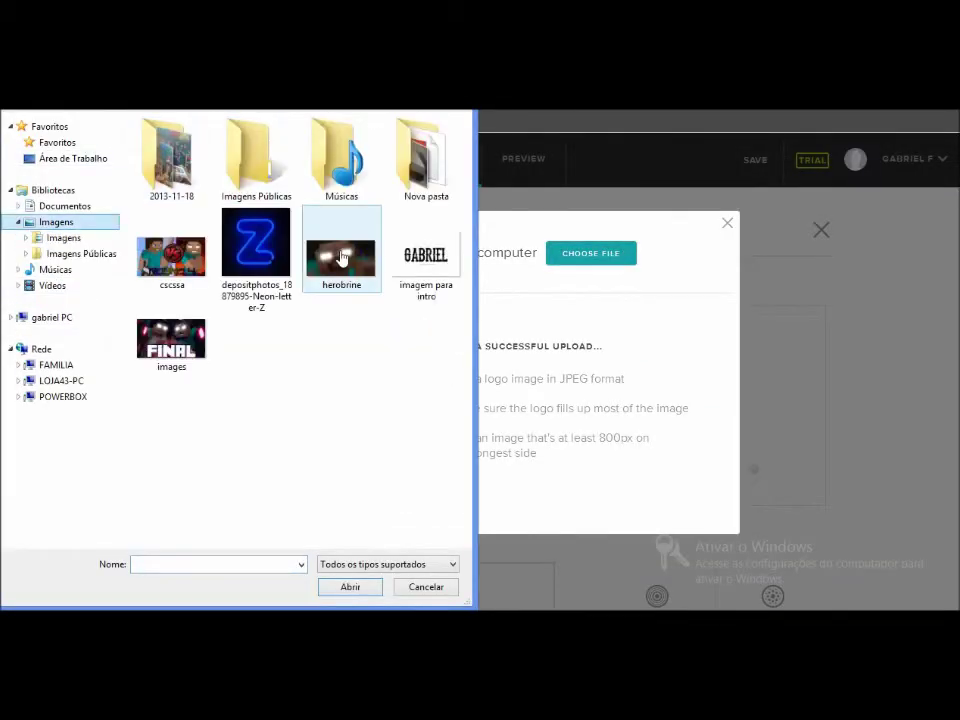
pyautogui.doubleClick(416, 268)
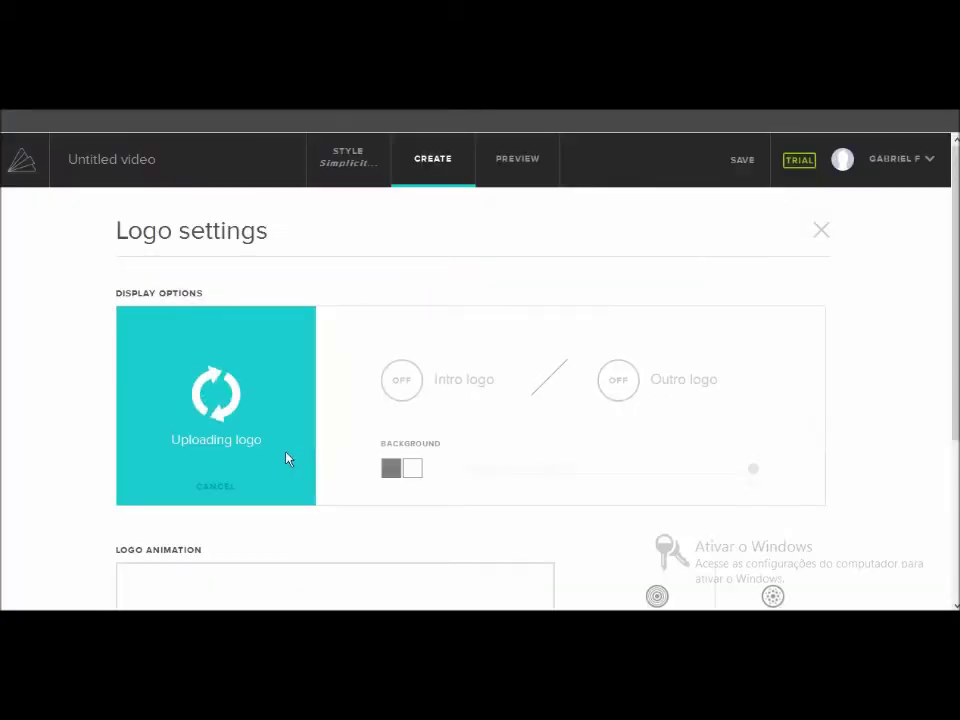
# Try Rotate, Slide Down and Zoom In, then settle on the Zoom Out logo animation
pyautogui.scroll(-1, 270, 589)
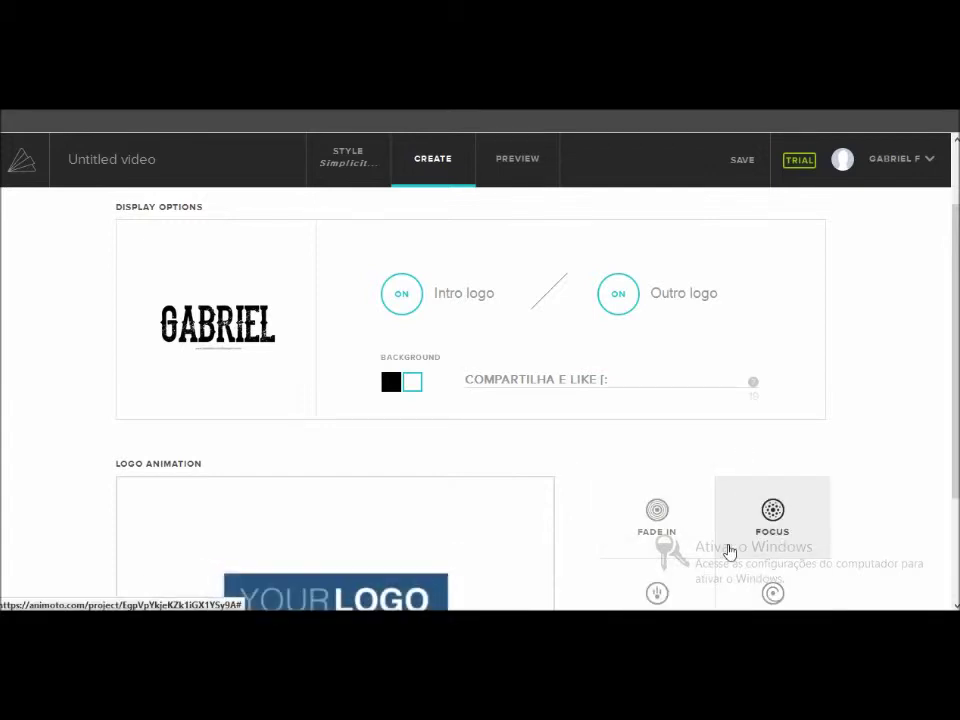
pyautogui.scroll(-3, 729, 550)
pyautogui.click(772, 523)
pyautogui.click(777, 481)
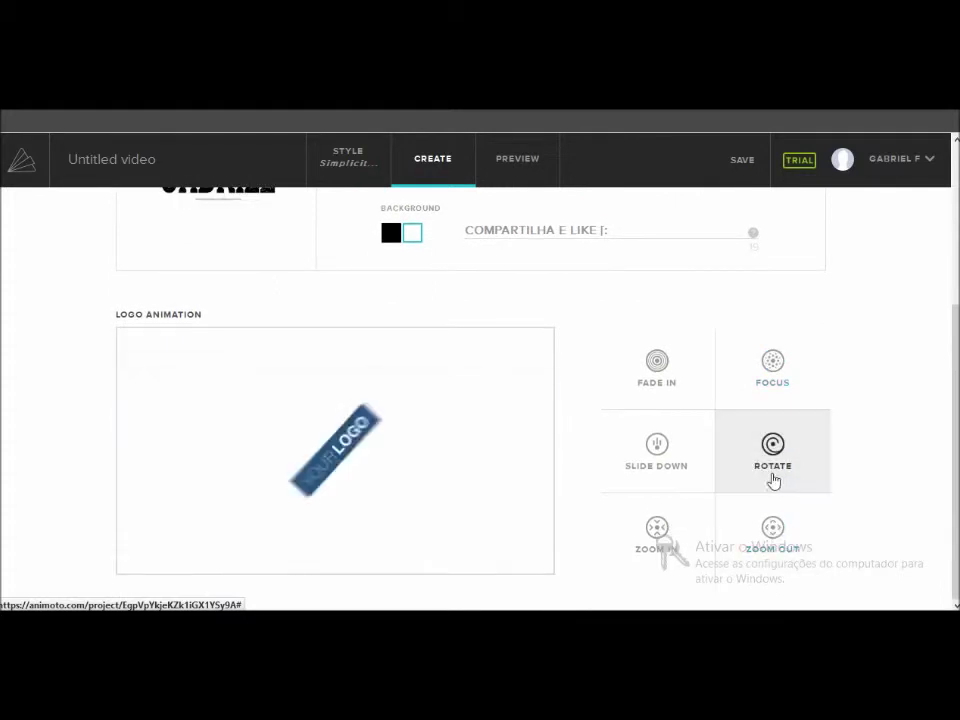
pyautogui.click(641, 463)
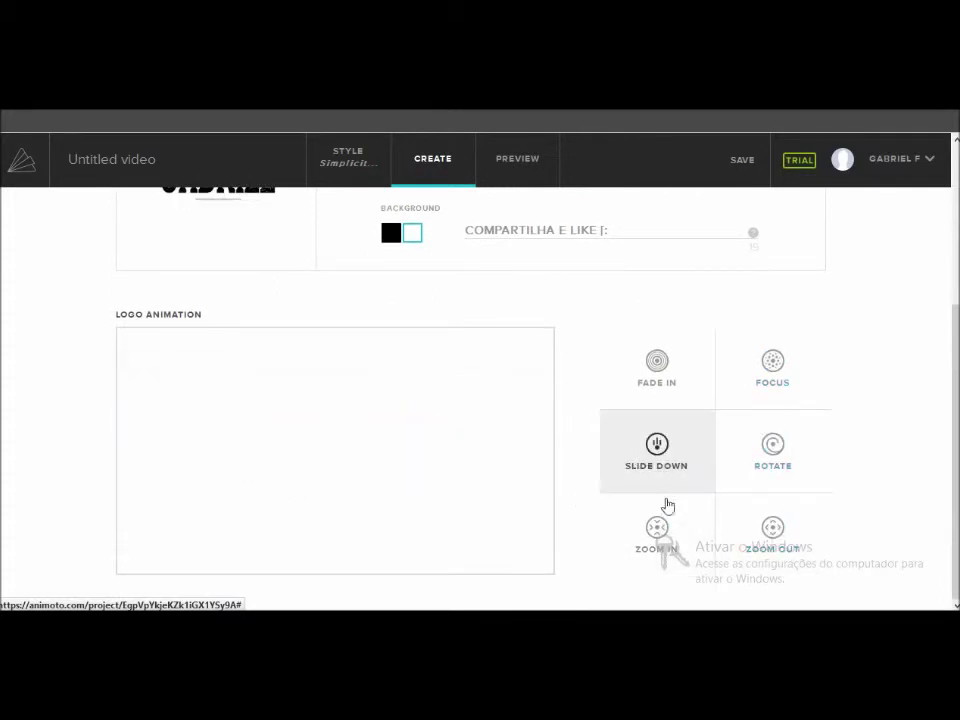
pyautogui.click(666, 551)
pyautogui.click(784, 553)
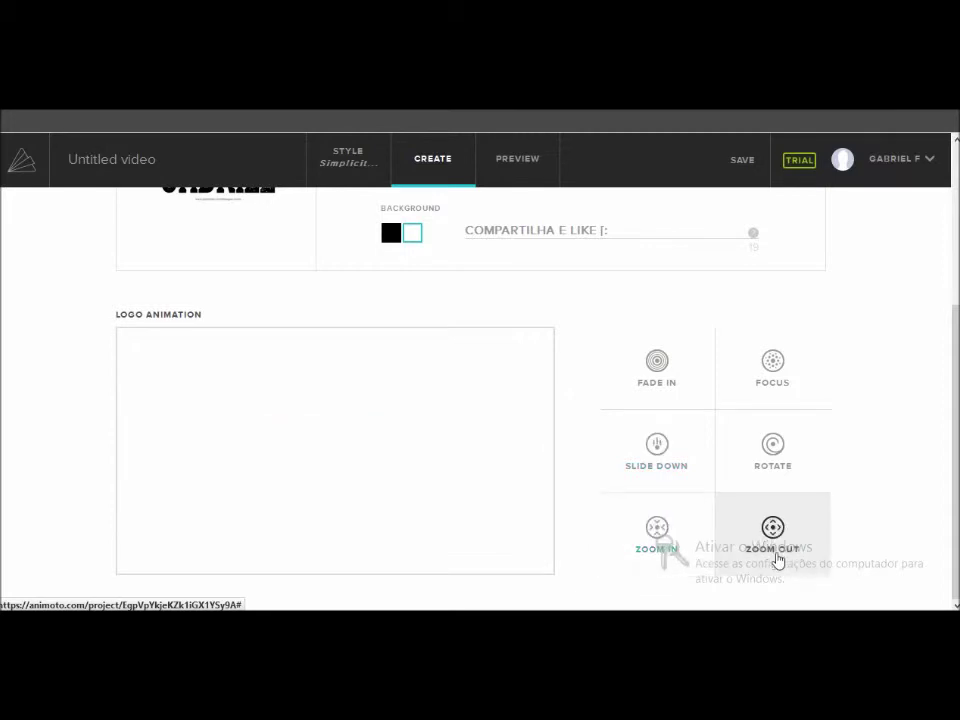
pyautogui.scroll(3, 425, 355)
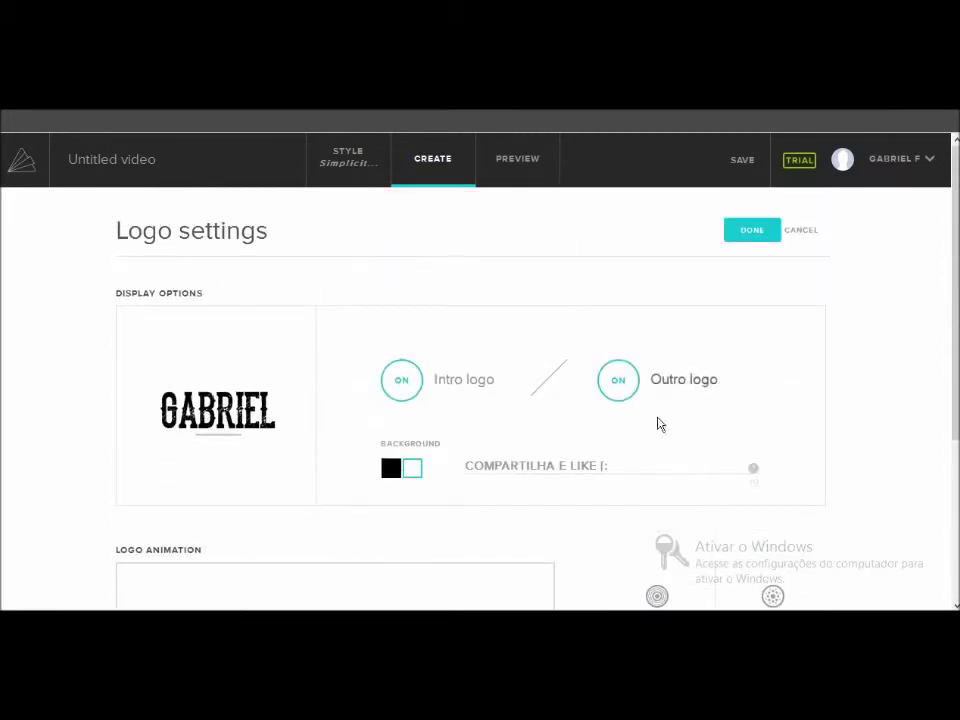
# Save the logo settings and view the lettering logo image at full size
pyautogui.click(765, 238)
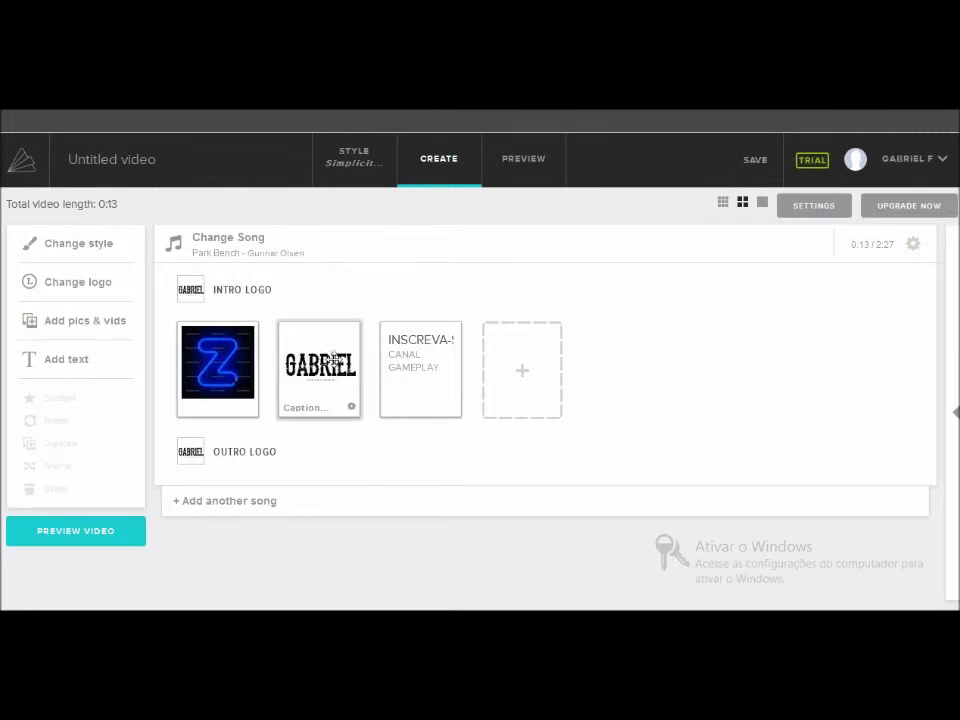
pyautogui.click(350, 411)
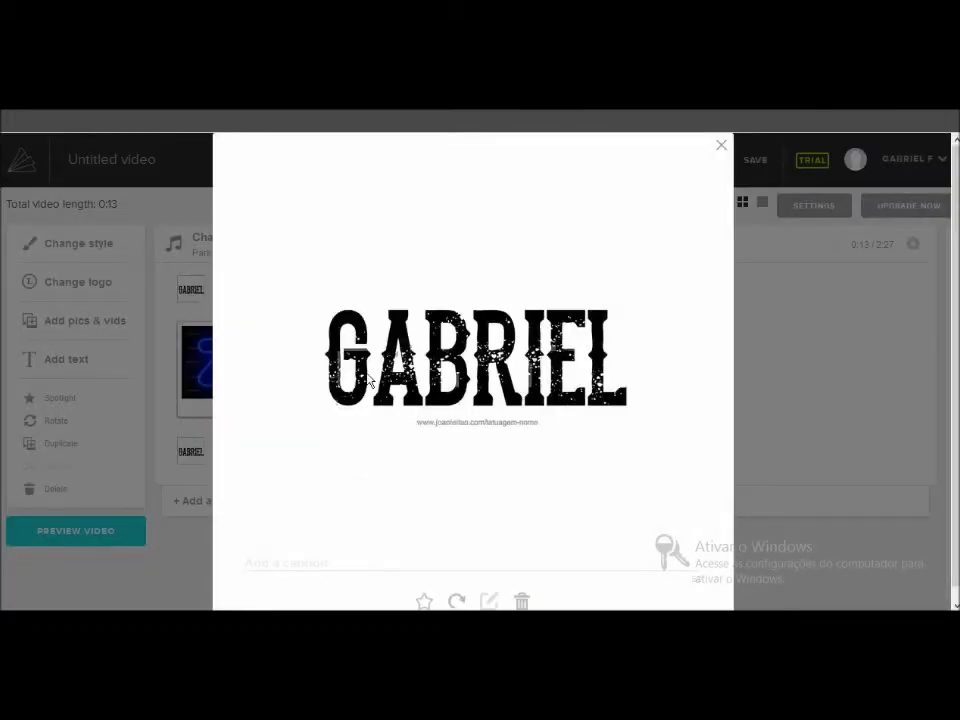
# Open the photo editor on the logo image and raise its tint almost to maximum
pyautogui.click(492, 600)
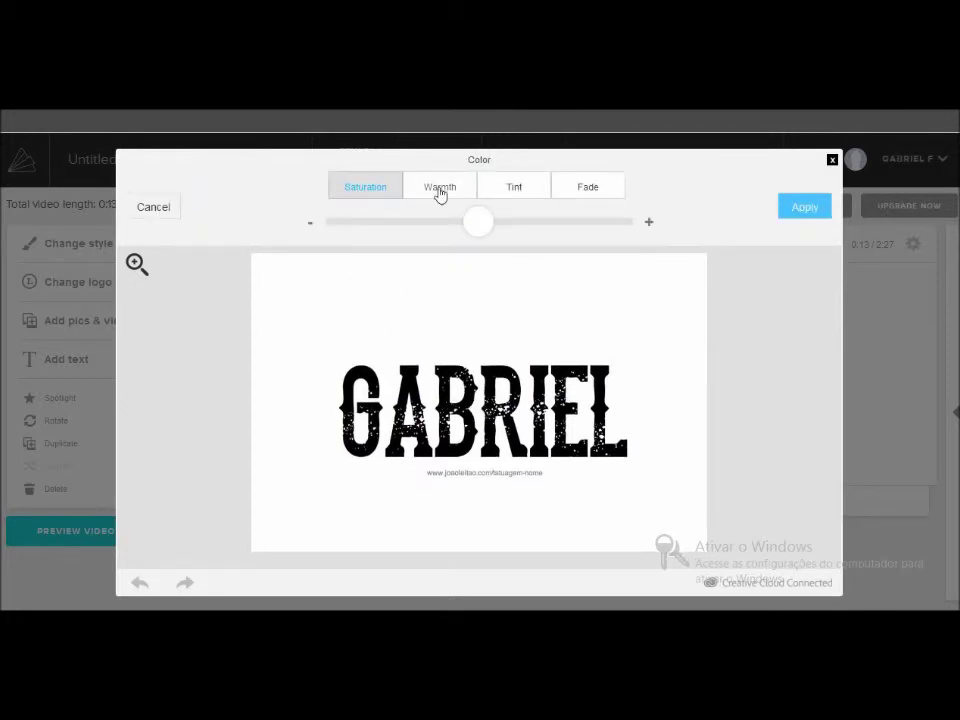
pyautogui.click(440, 193)
pyautogui.click(520, 197)
pyautogui.moveTo(482, 222); pyautogui.dragTo(535, 222)
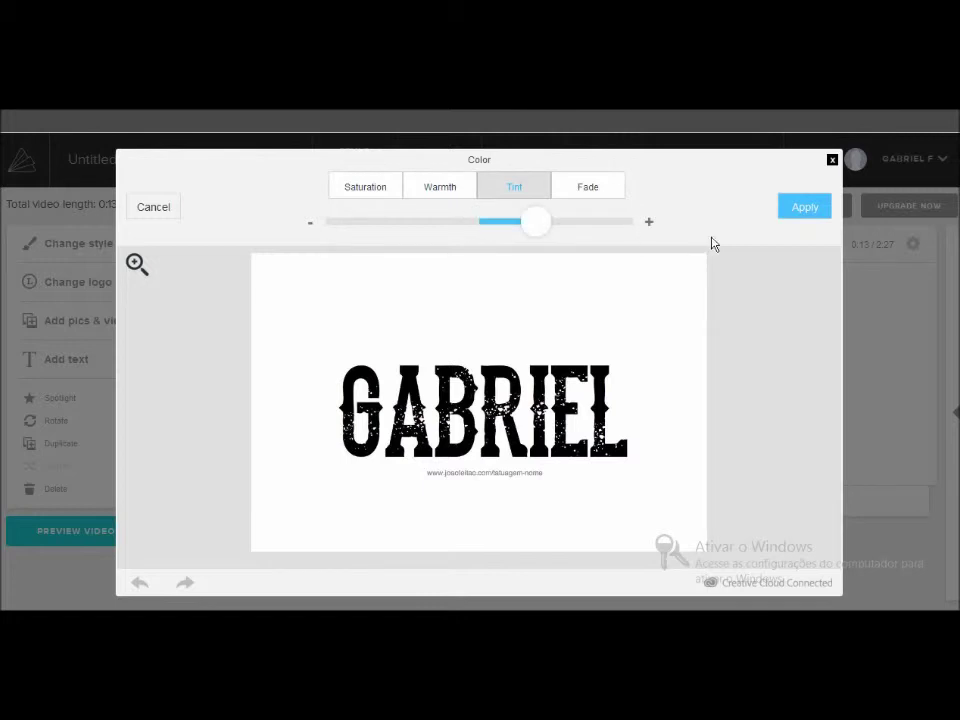
pyautogui.moveTo(712, 244); pyautogui.dragTo(710, 247)
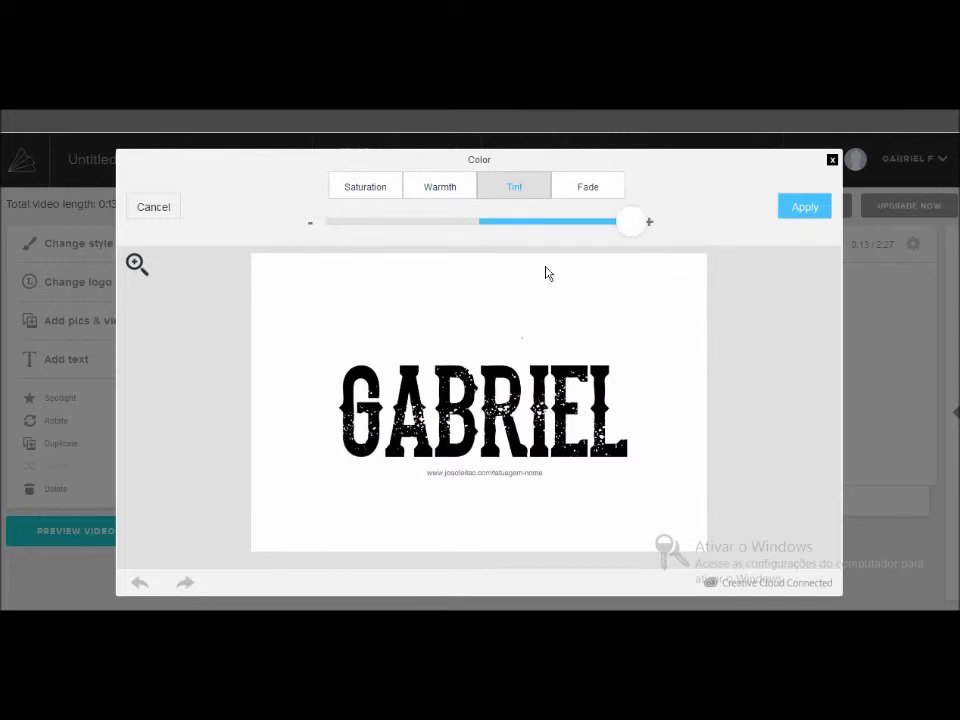
pyautogui.moveTo(641, 221); pyautogui.dragTo(310, 248)
pyautogui.moveTo(465, 221); pyautogui.dragTo(628, 220)
# Fade the logo image to a light pale purple
pyautogui.click(424, 189)
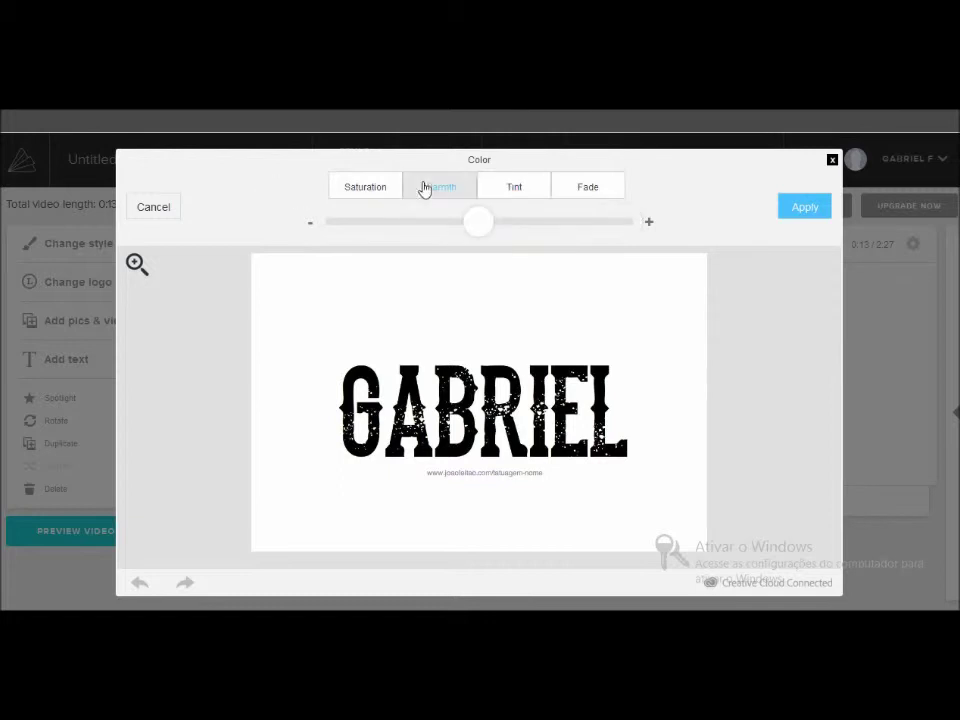
pyautogui.click(570, 191)
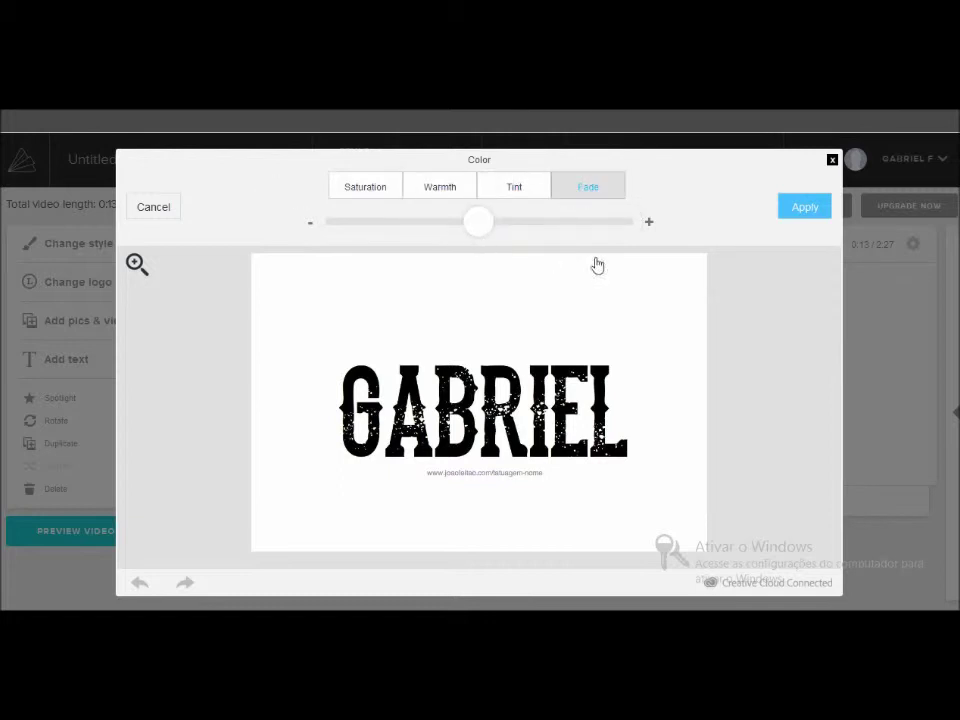
pyautogui.moveTo(479, 240); pyautogui.dragTo(632, 222)
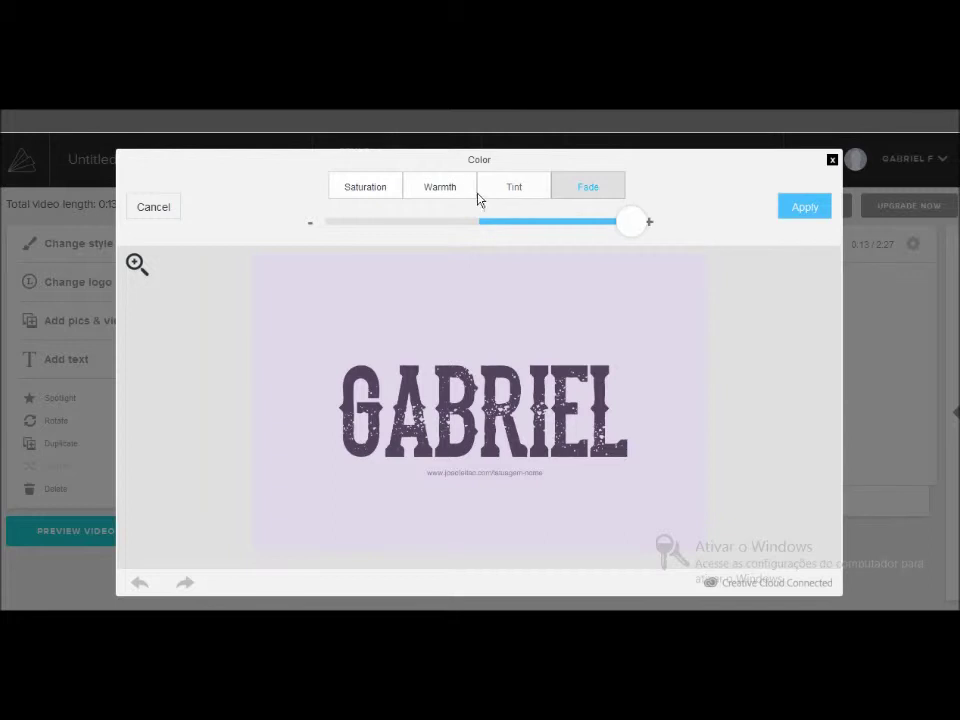
pyautogui.moveTo(617, 224); pyautogui.dragTo(569, 221)
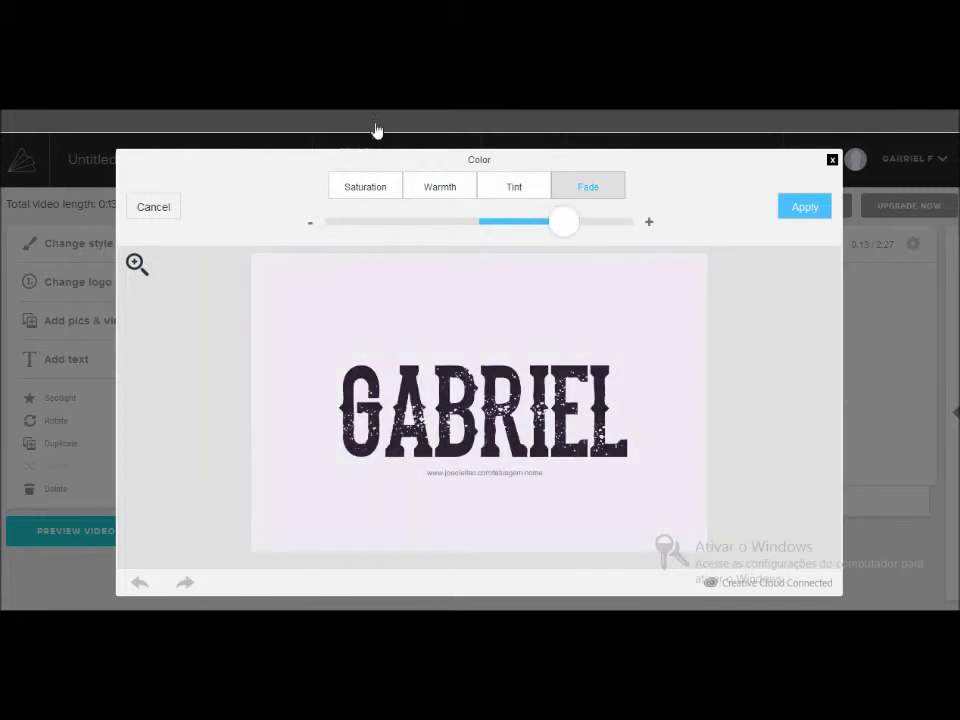
# Warm the image moderately and set saturation just above neutral
pyautogui.click(444, 186)
pyautogui.moveTo(491, 225); pyautogui.dragTo(688, 221)
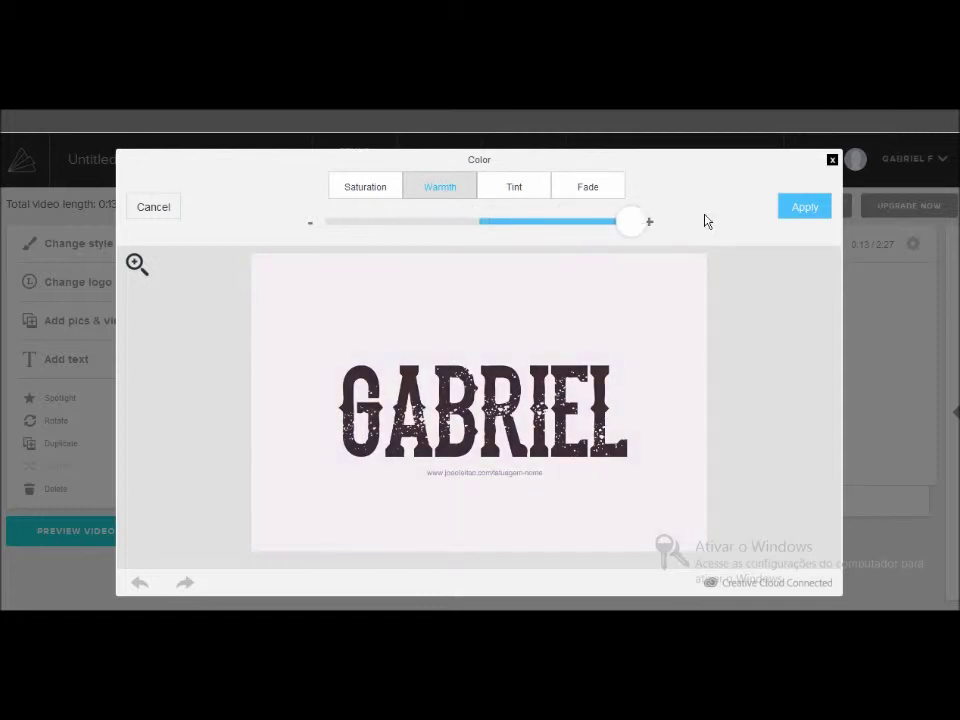
pyautogui.moveTo(566, 220); pyautogui.dragTo(386, 228)
pyautogui.moveTo(515, 220); pyautogui.dragTo(561, 221)
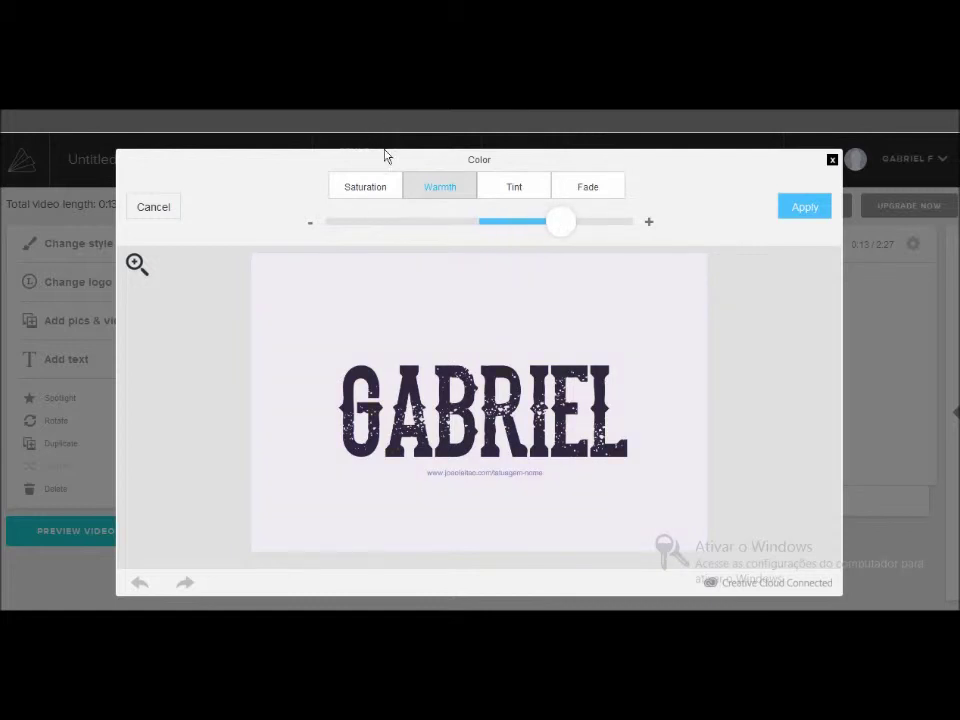
pyautogui.click(391, 193)
pyautogui.moveTo(454, 221); pyautogui.dragTo(686, 239)
pyautogui.moveTo(326, 222); pyautogui.dragTo(510, 243)
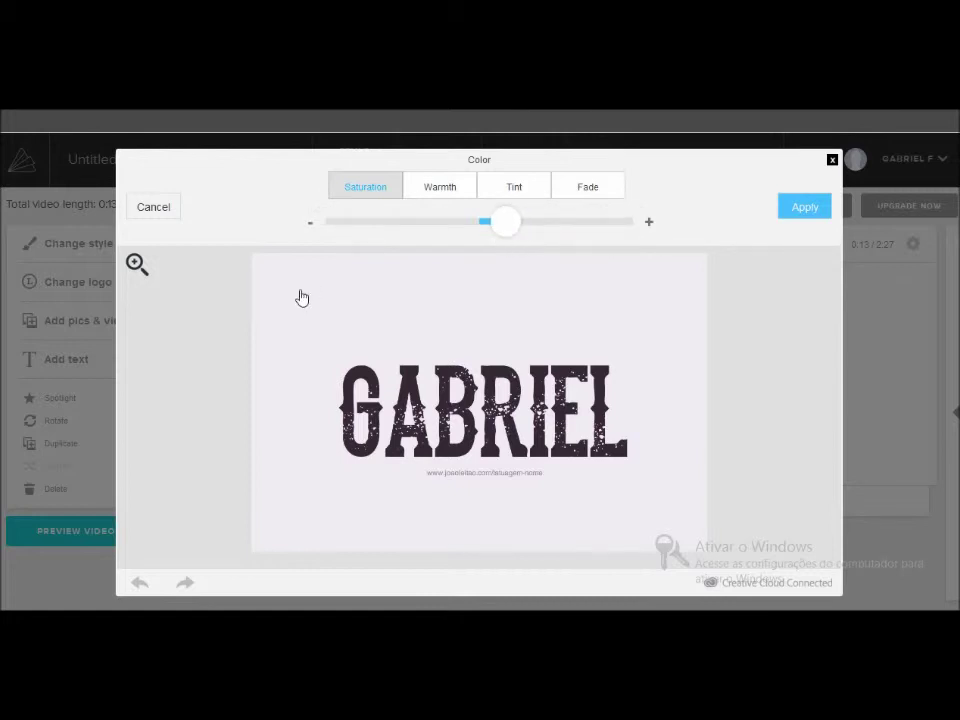
# Apply the colour changes, sharpen the logo image near maximum, and save the edits
pyautogui.click(814, 212)
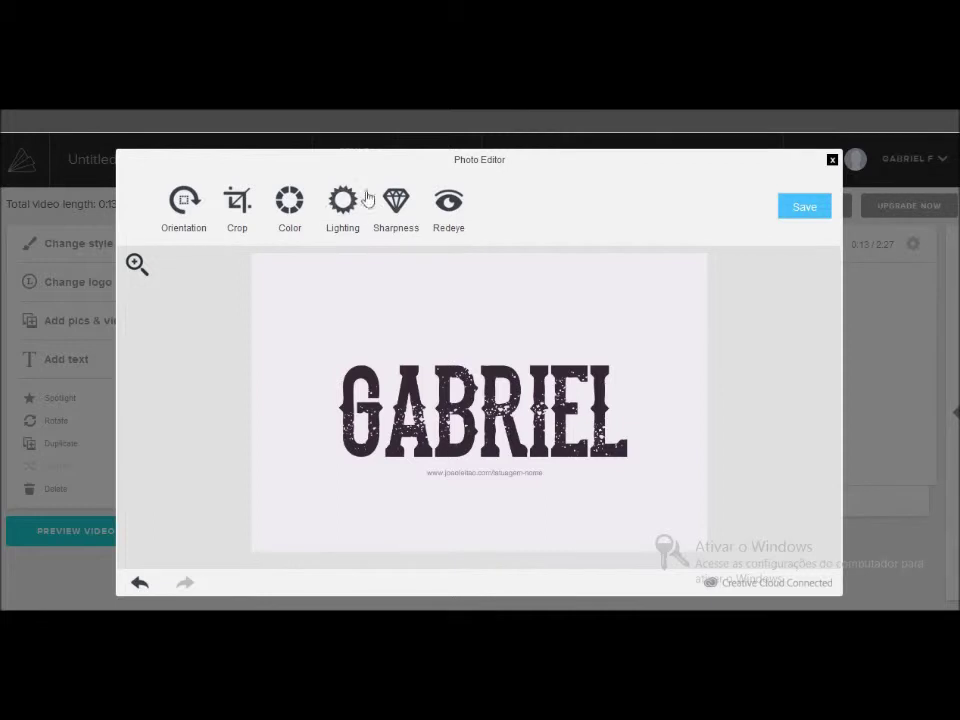
pyautogui.click(397, 199)
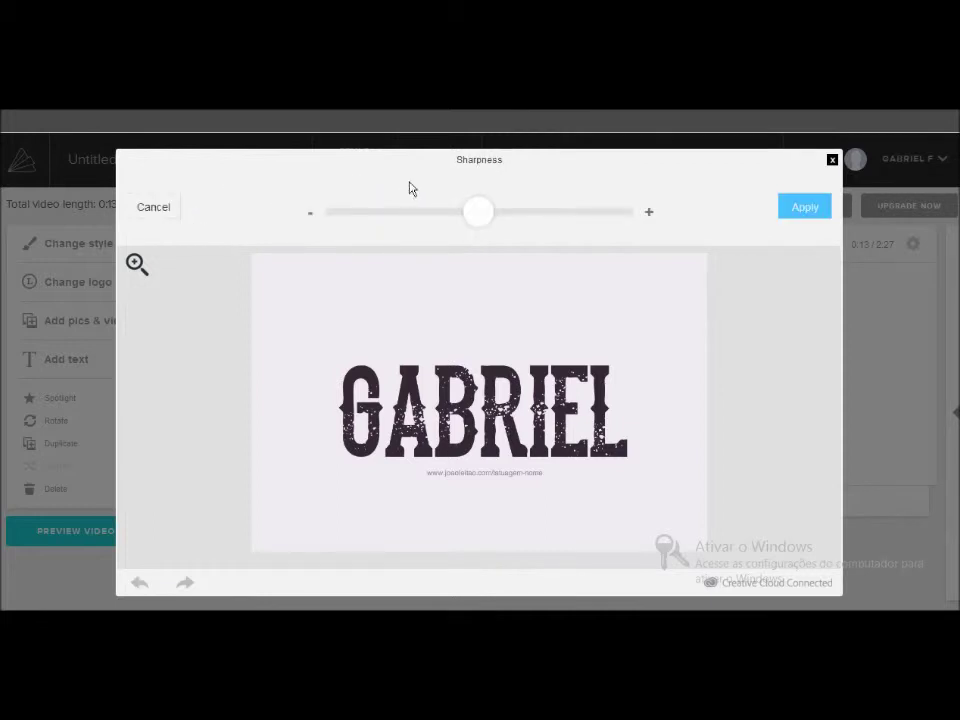
pyautogui.click(630, 212)
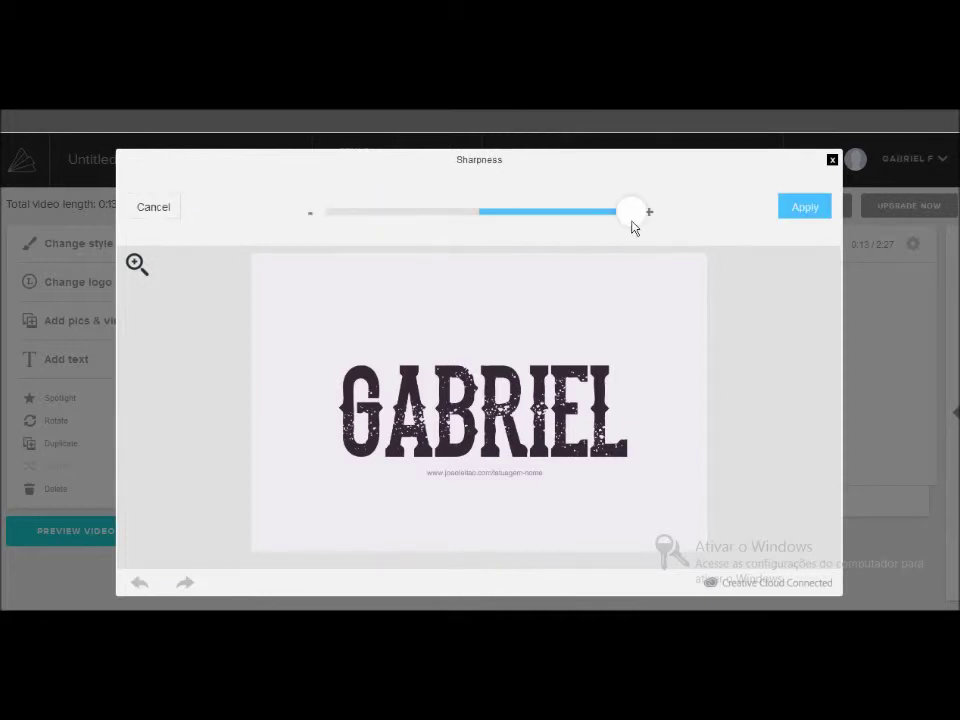
pyautogui.click(790, 200)
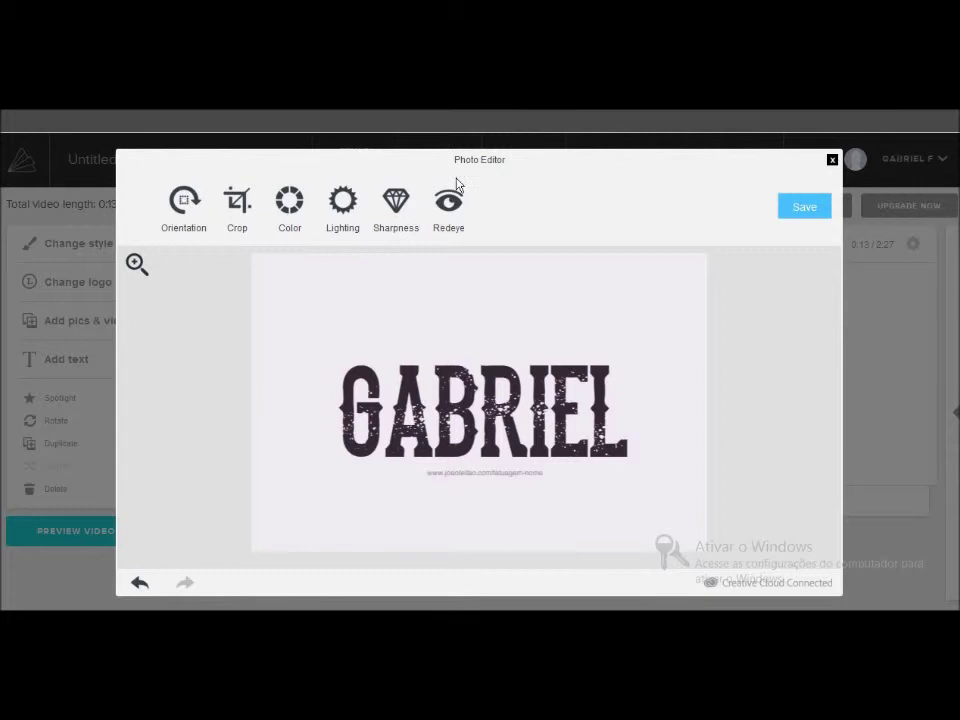
pyautogui.click(797, 210)
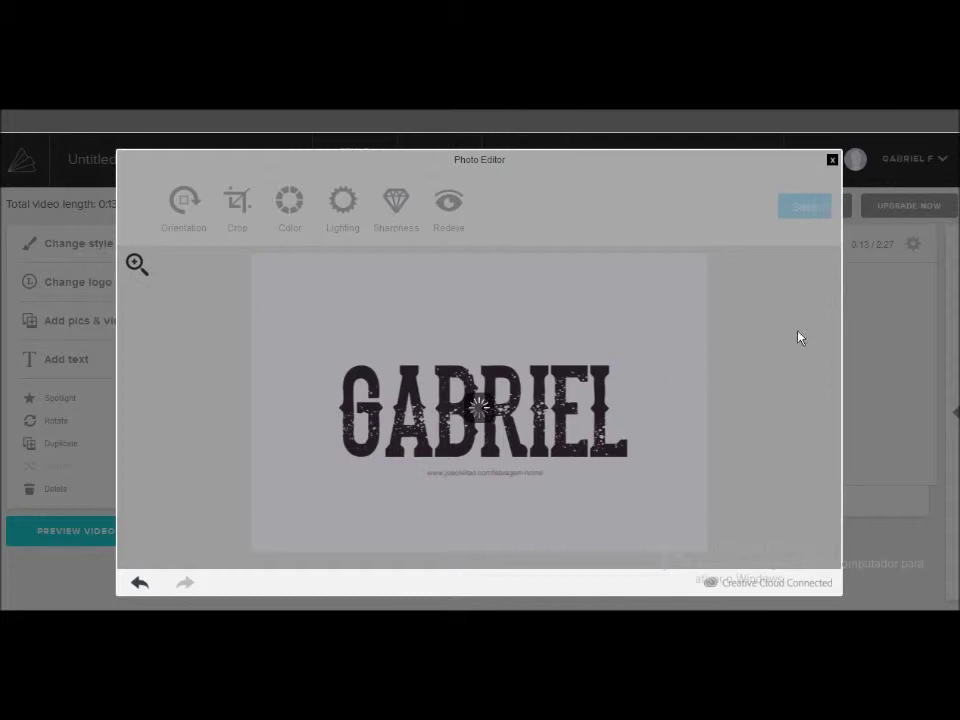
pyautogui.click(832, 160)
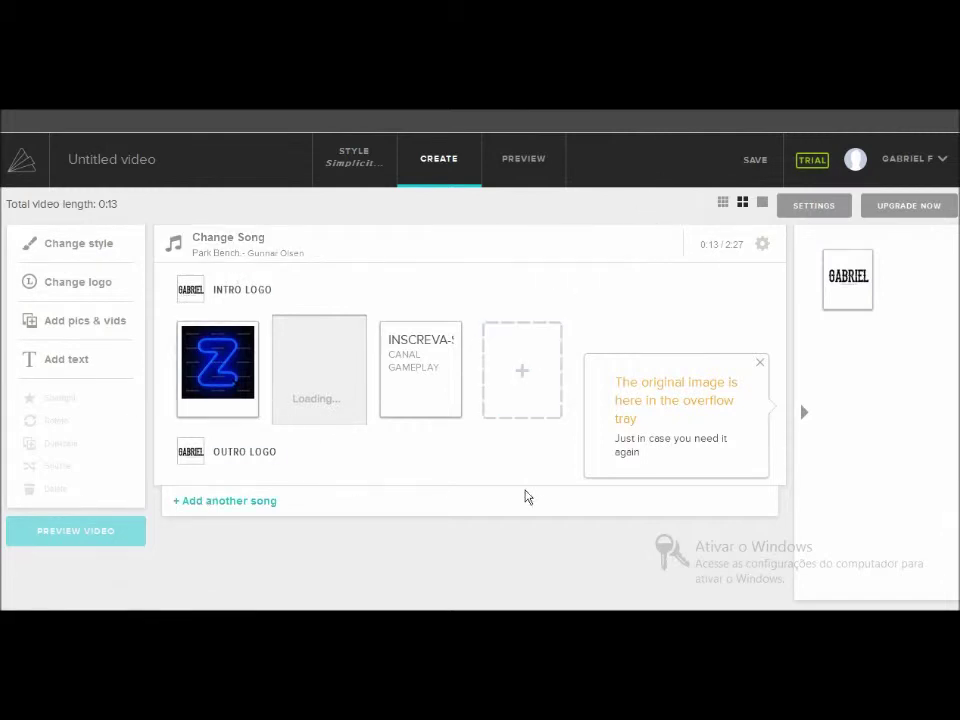
# Drag the edited GABRIEL image tile into the overflow tray, leaving a 0:11 video
pyautogui.click(760, 366)
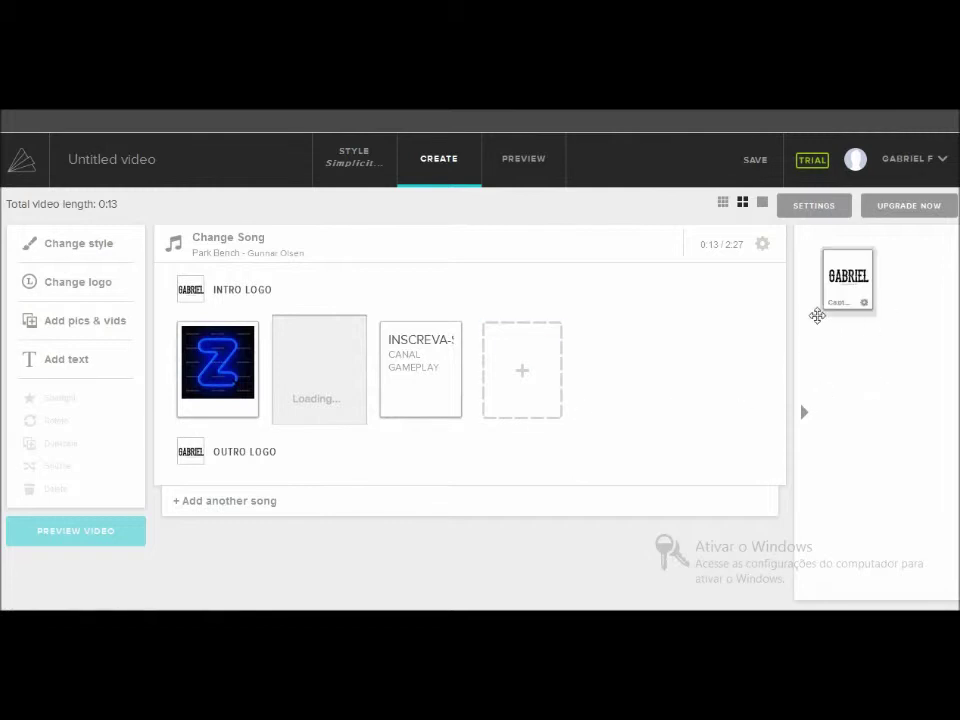
pyautogui.moveTo(312, 399); pyautogui.dragTo(904, 433)
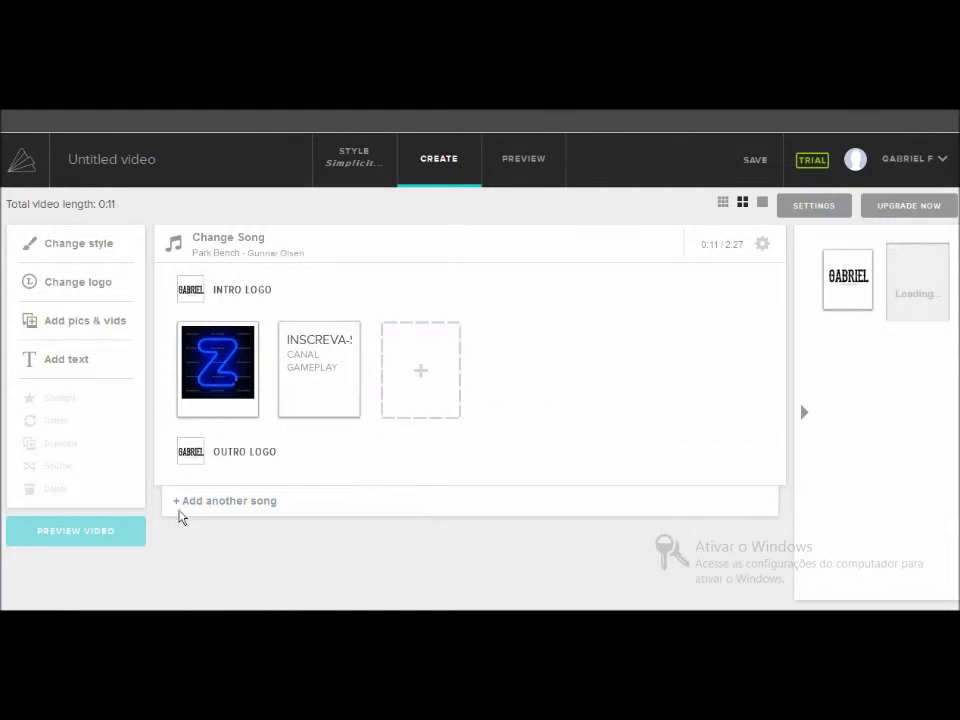
pyautogui.click(222, 448)
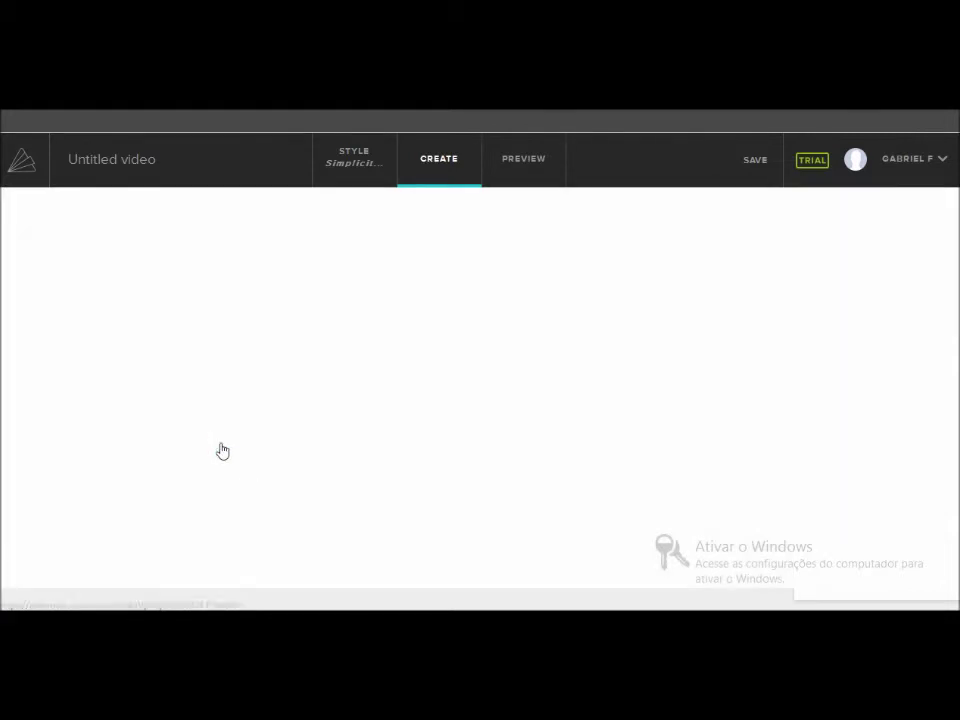
pyautogui.click(821, 230)
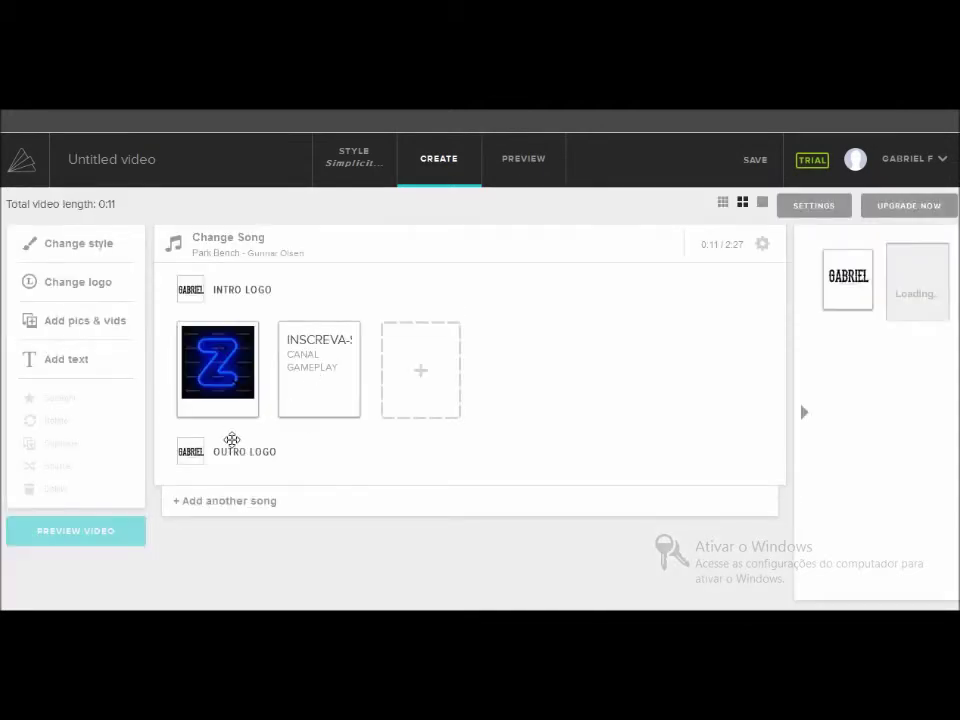
pyautogui.moveTo(234, 288); pyautogui.dragTo(60, 516)
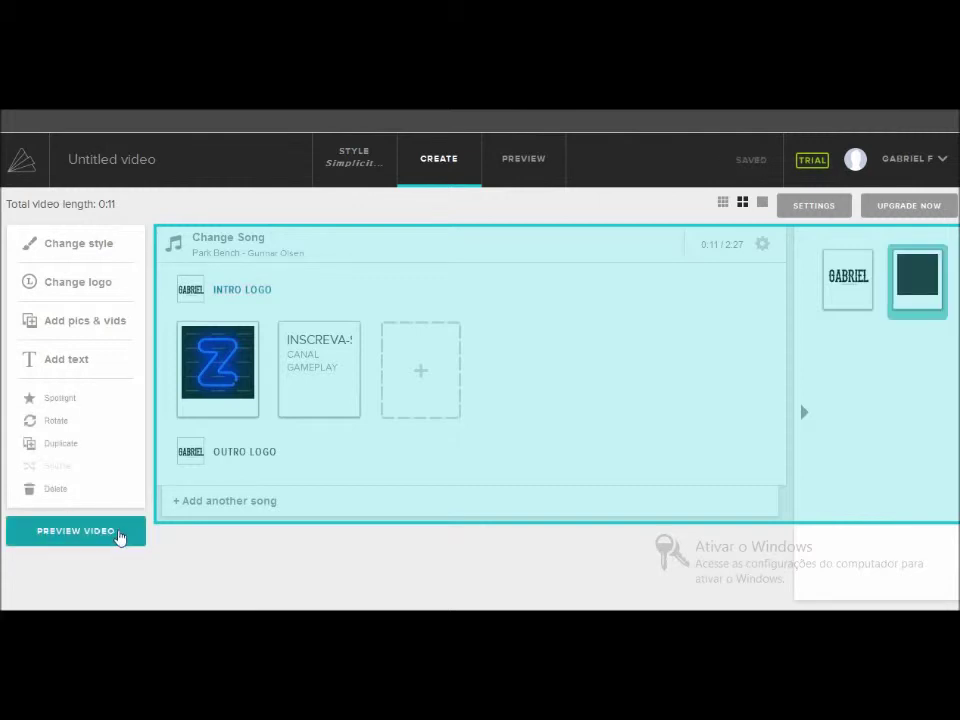
# Preview the video, proceed to Produce, and select the existing title text
pyautogui.click(118, 542)
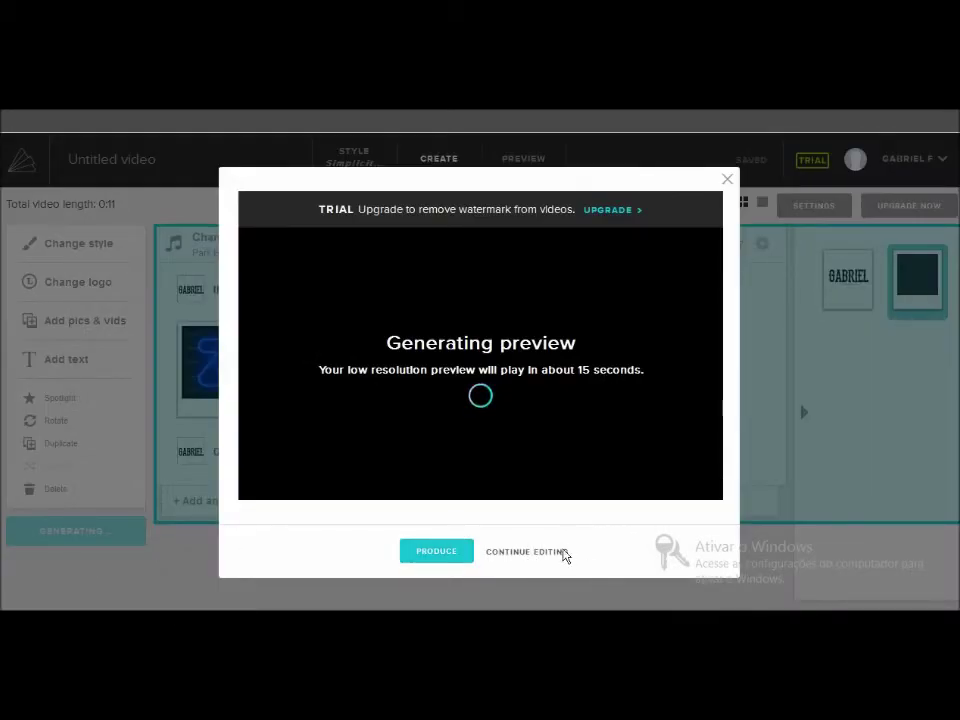
pyautogui.moveTo(413, 514); pyautogui.dragTo(489, 555)
pyautogui.click(588, 565)
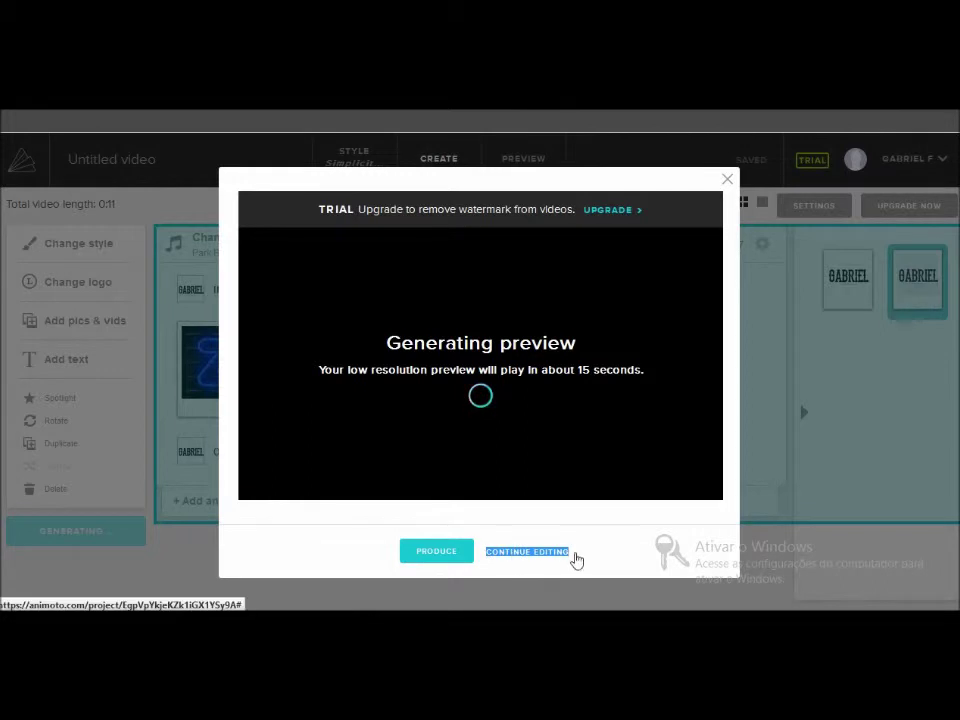
pyautogui.click(441, 549)
pyautogui.click(390, 337)
pyautogui.hotkey('ctrl', 'a')
# Clear the title, minimise the screen recorder, and choose 1080p video quality
pyautogui.press('BackSpace')
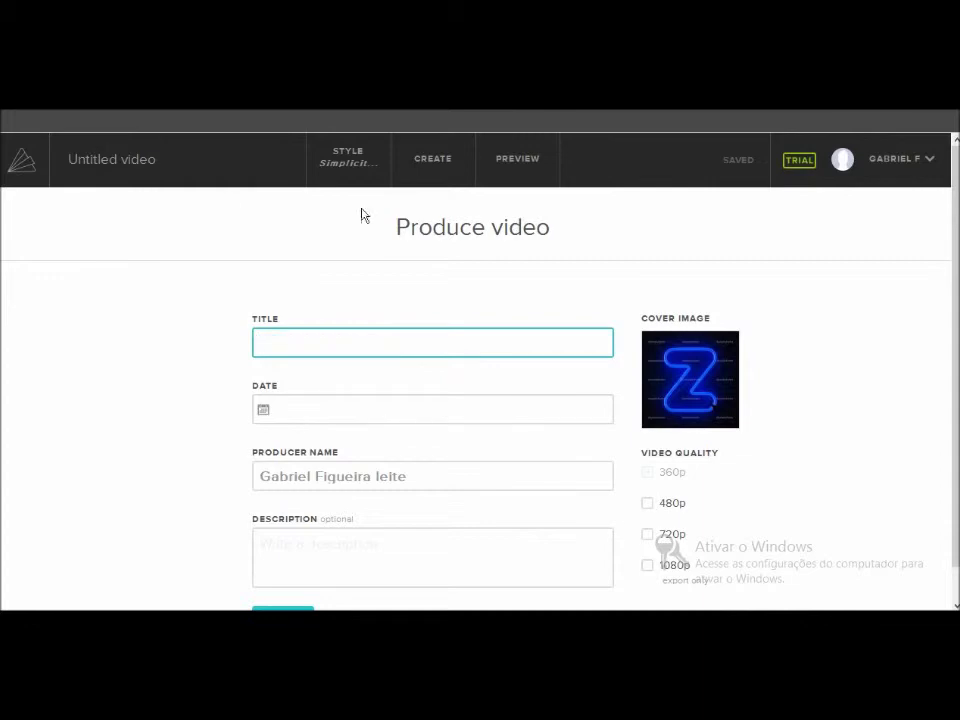
pyautogui.hotkey('alt', 'Tab')
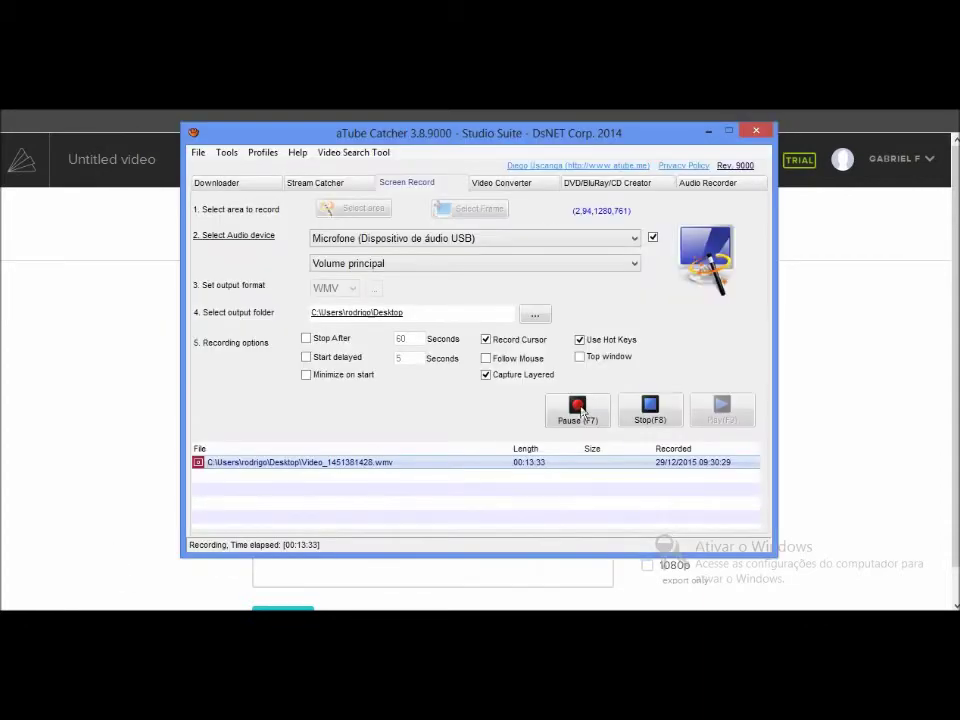
pyautogui.click(709, 134)
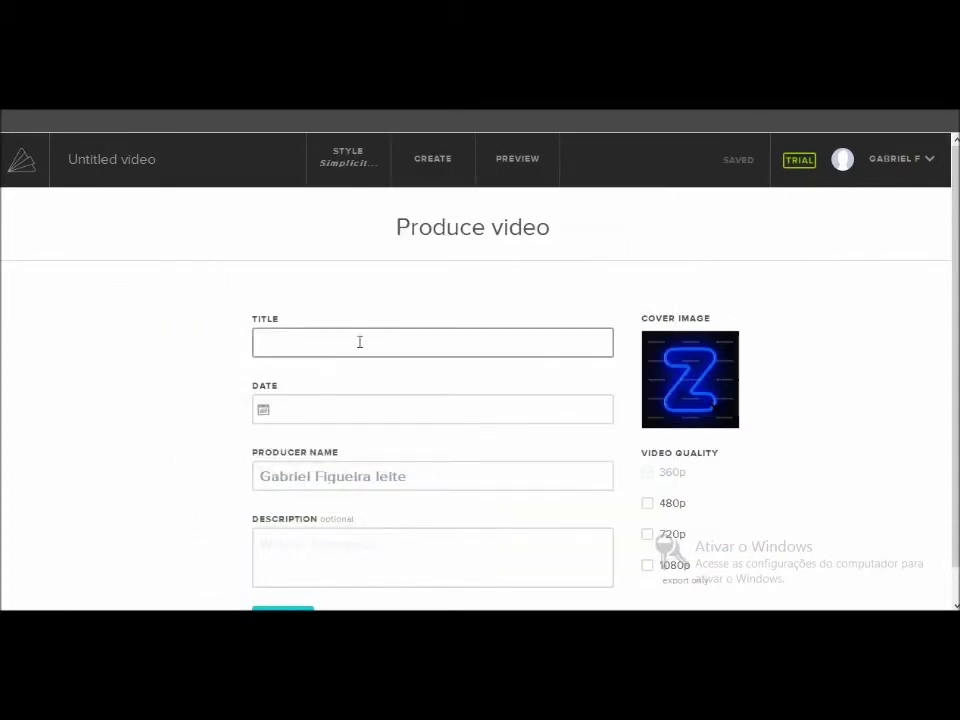
pyautogui.click(309, 343)
pyautogui.click(309, 343)
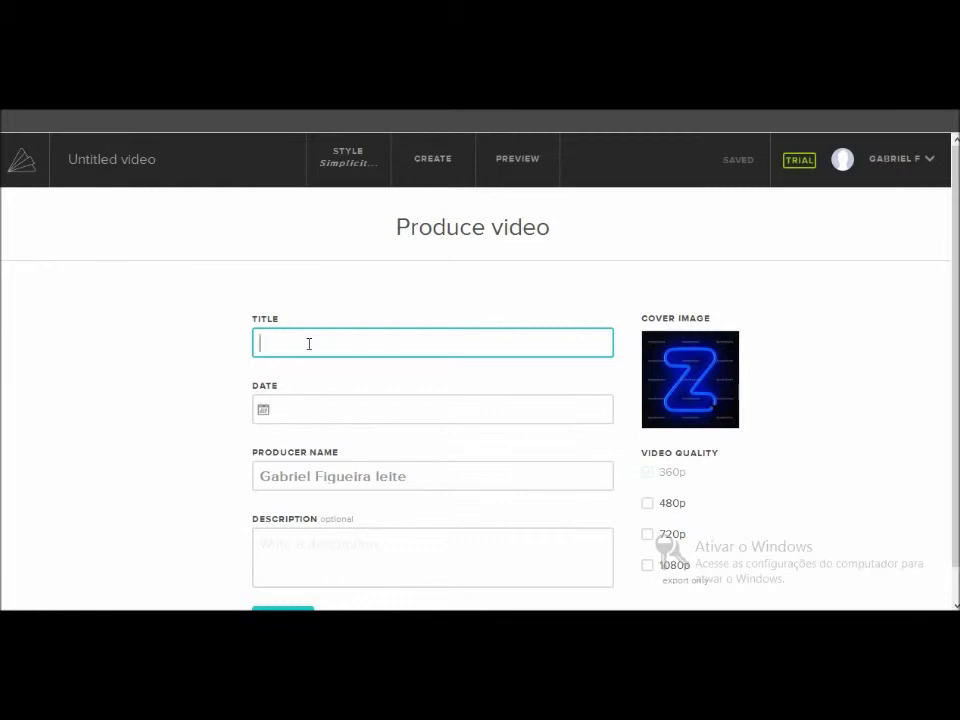
pyautogui.moveTo(722, 489); pyautogui.dragTo(669, 540)
pyautogui.click(646, 565)
pyautogui.click(660, 590)
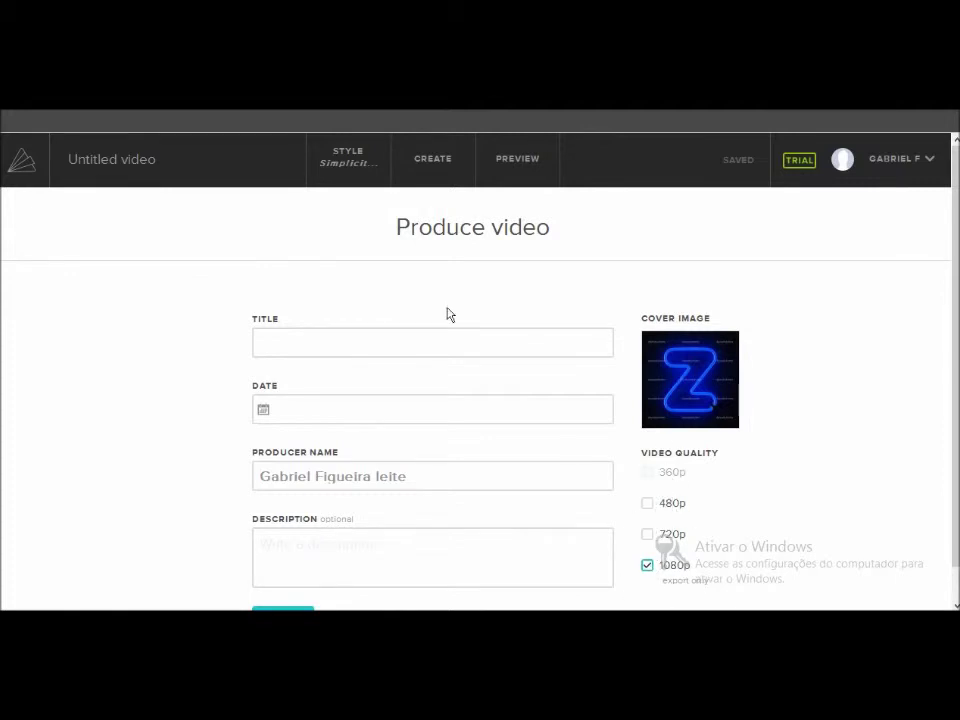
pyautogui.click(375, 350)
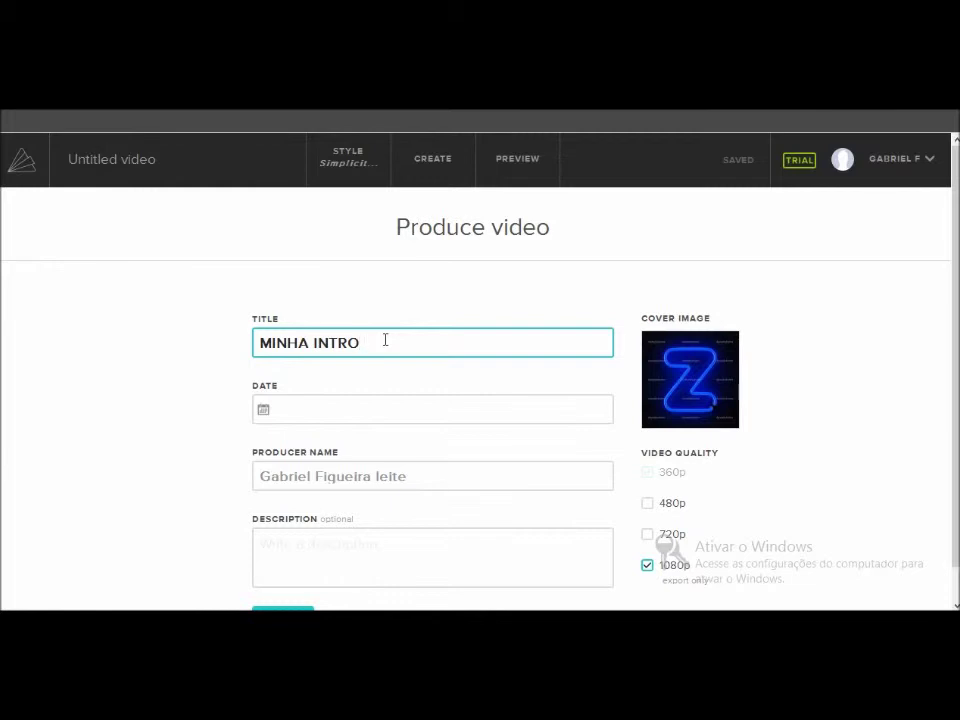
# Add the code number after MINHA INTRO in the title and copy its digits
pyautogui.write('333363')
pyautogui.write('98999')
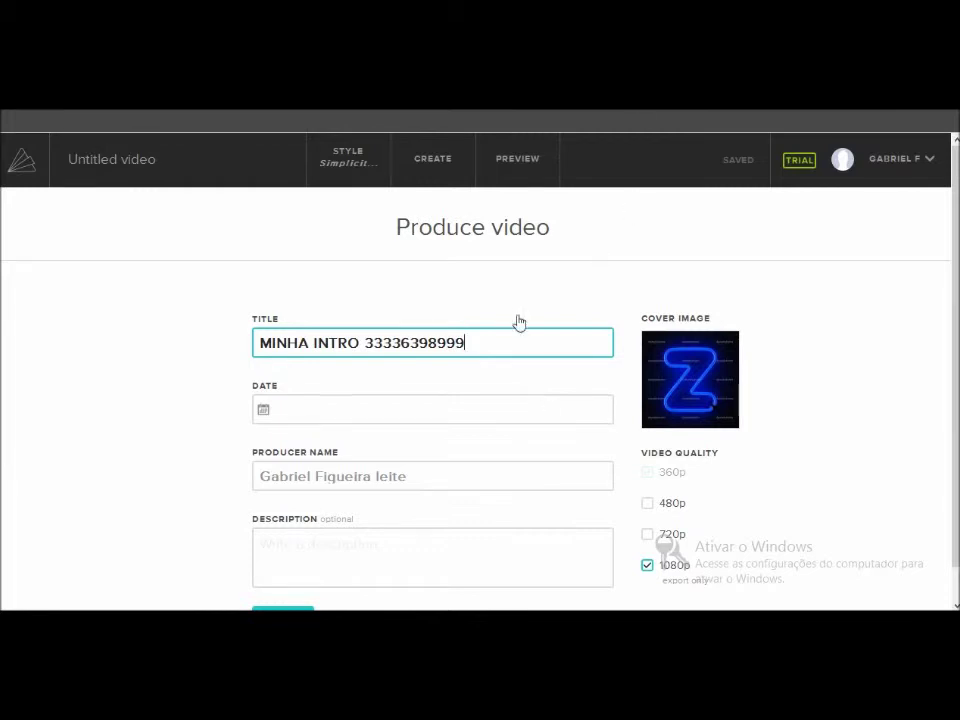
pyautogui.moveTo(466, 344); pyautogui.dragTo(364, 333)
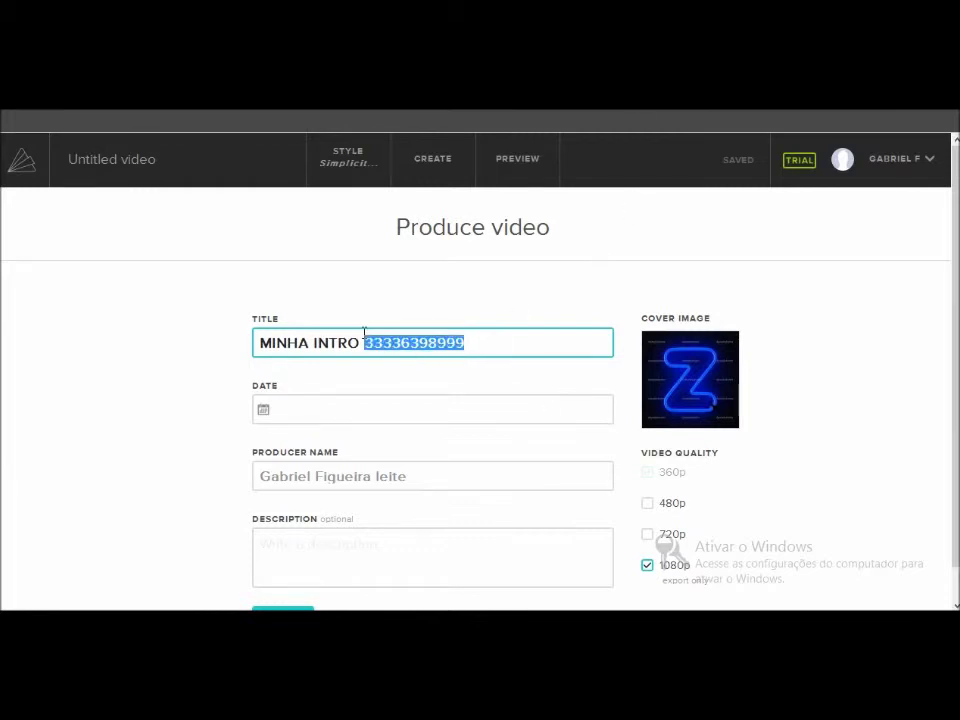
pyautogui.rightClick(394, 347)
pyautogui.click(465, 395)
# Copy the number at the end of the title again and switch to the Windows Start screen
pyautogui.hotkey('alt', 'Tab')
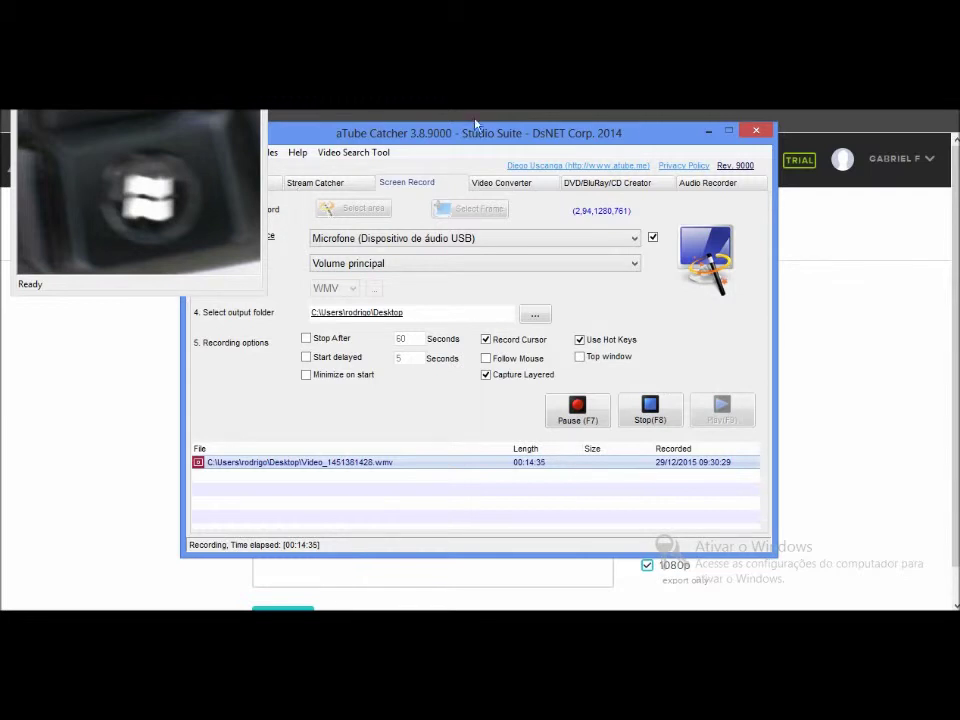
pyautogui.click(708, 131)
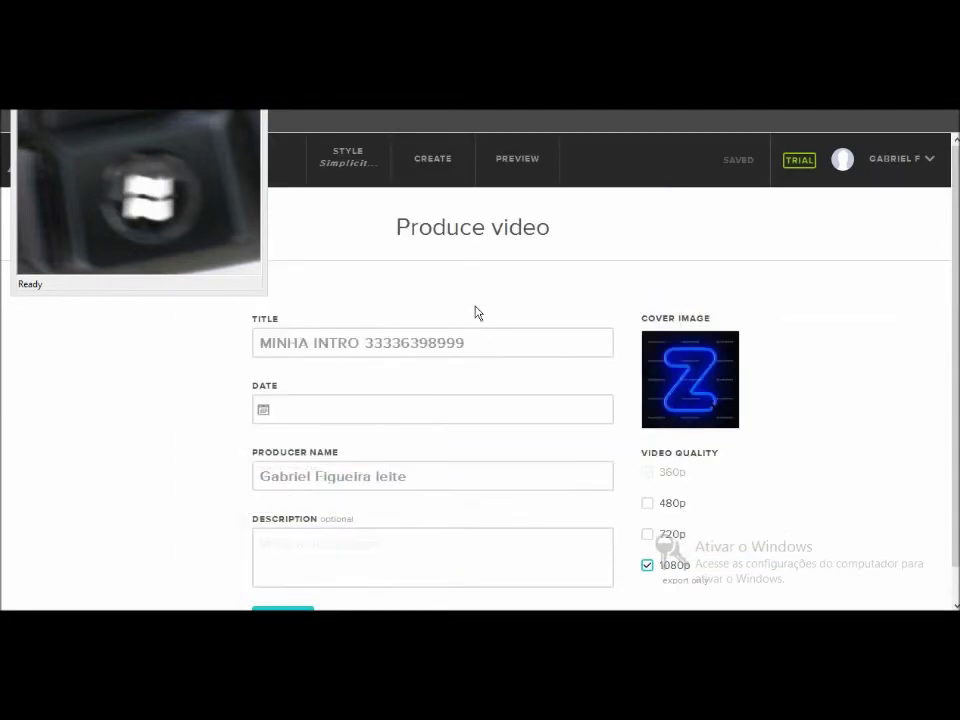
pyautogui.doubleClick(497, 346)
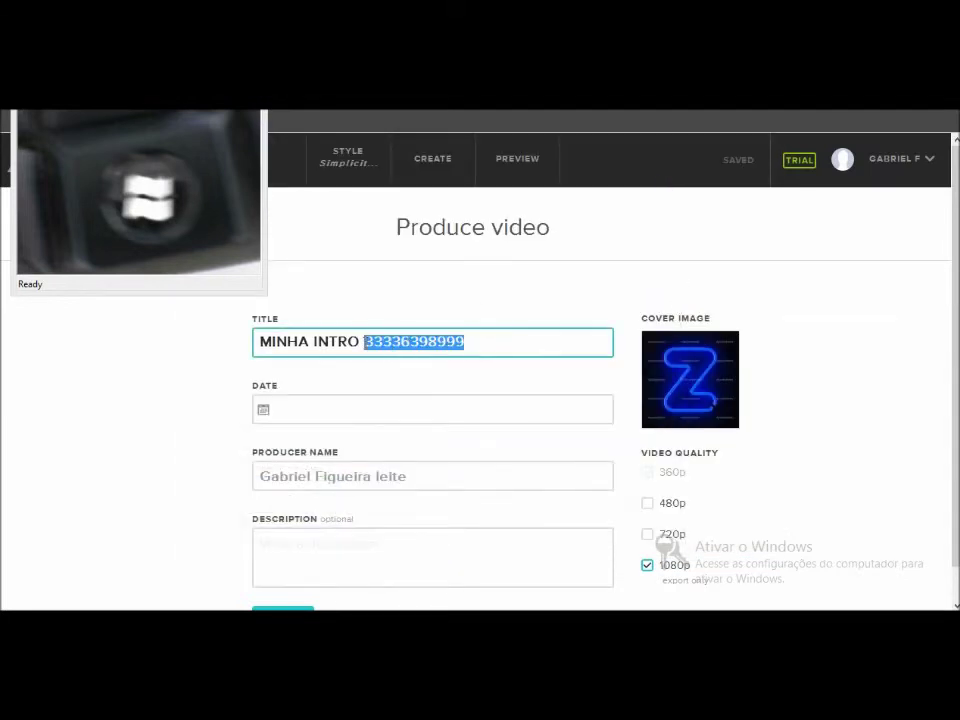
pyautogui.rightClick(396, 330)
pyautogui.click(478, 380)
pyautogui.press('super')
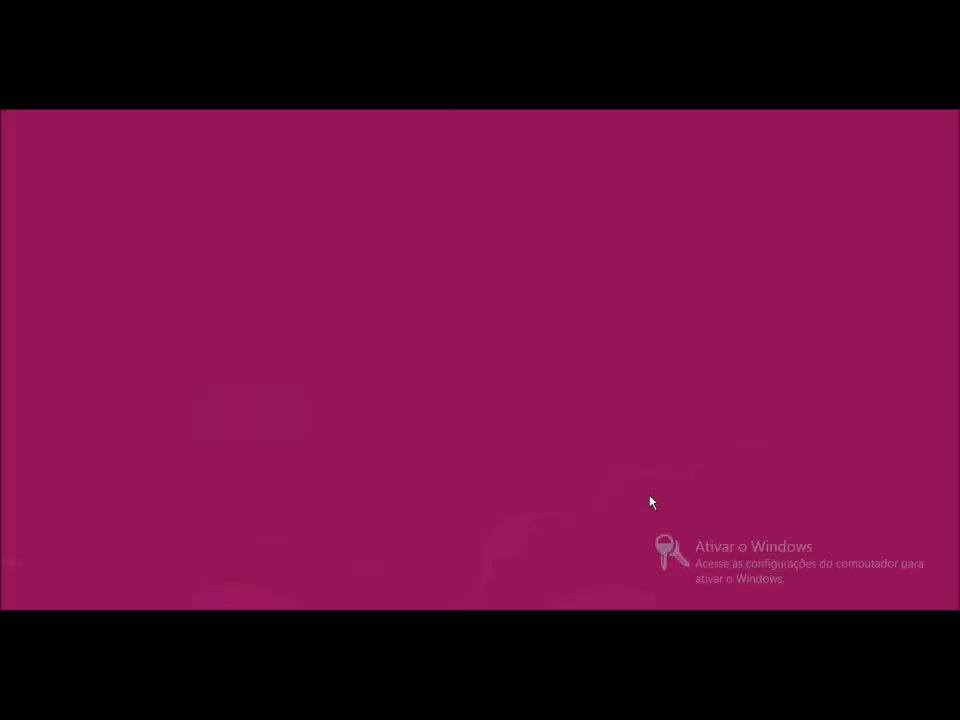
# Search the Start screen apps for 'B' to find Bloco de Notas
pyautogui.scroll(-2, 650, 502)
pyautogui.scroll(-5, 480, 366)
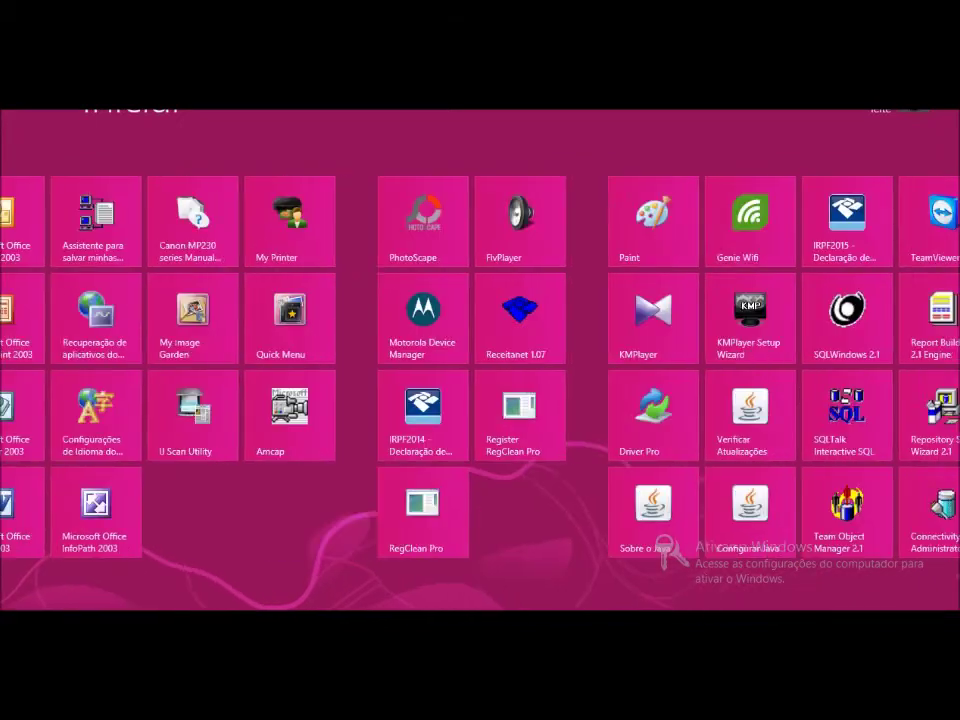
pyautogui.scroll(-5, 480, 366)
pyautogui.moveTo(949, 596)
pyautogui.click(893, 208)
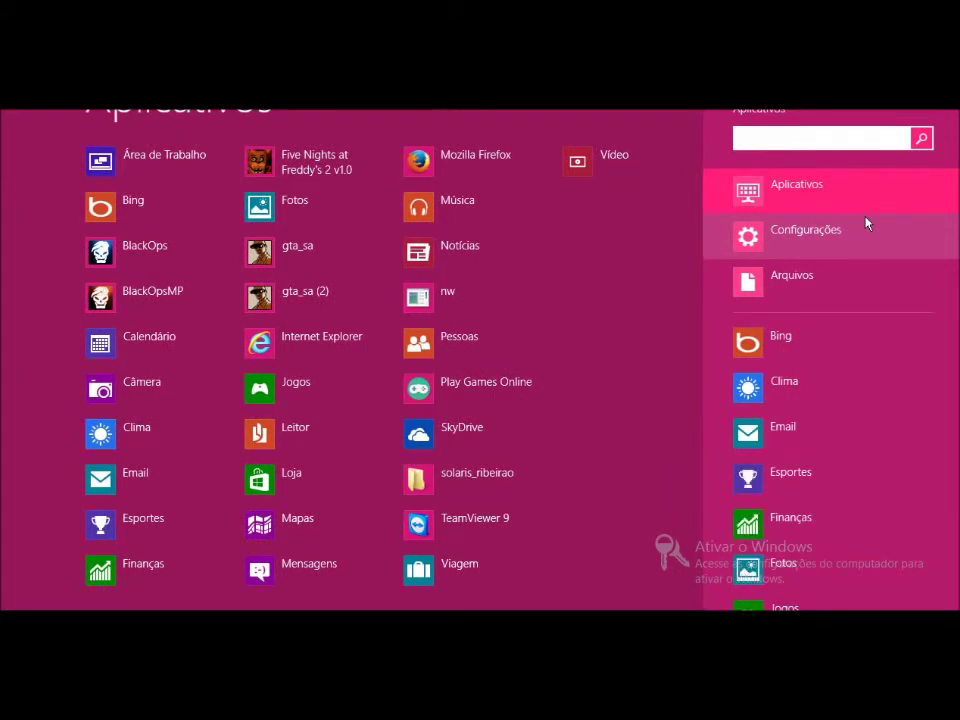
pyautogui.write('B')
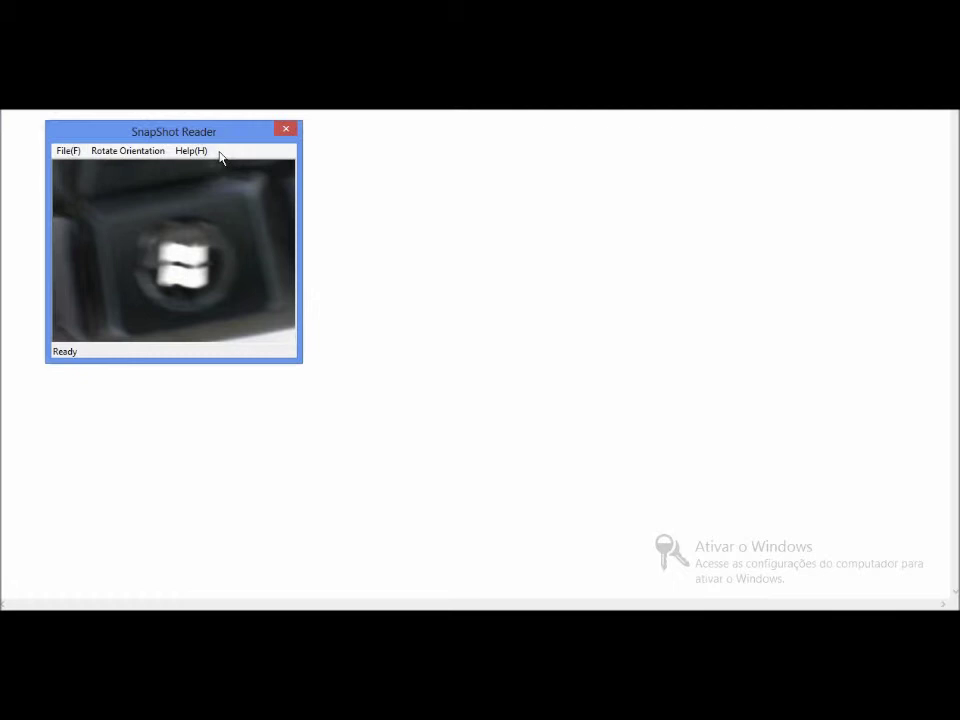
# Paste the copied title number into the blank Notepad note
pyautogui.moveTo(208, 129); pyautogui.dragTo(281, 253)
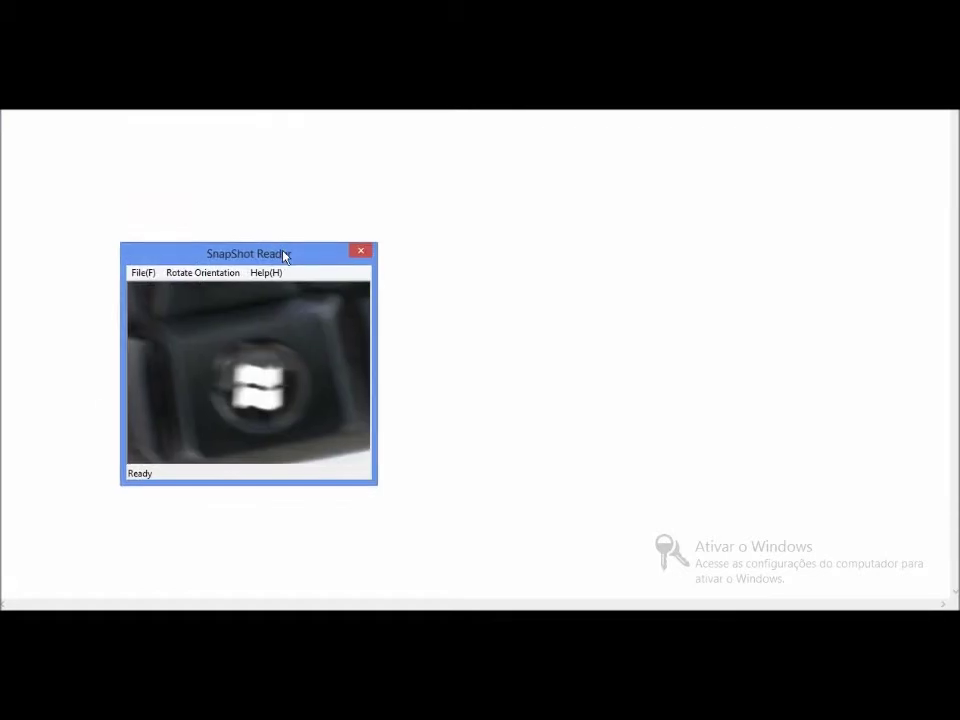
pyautogui.click(22, 135)
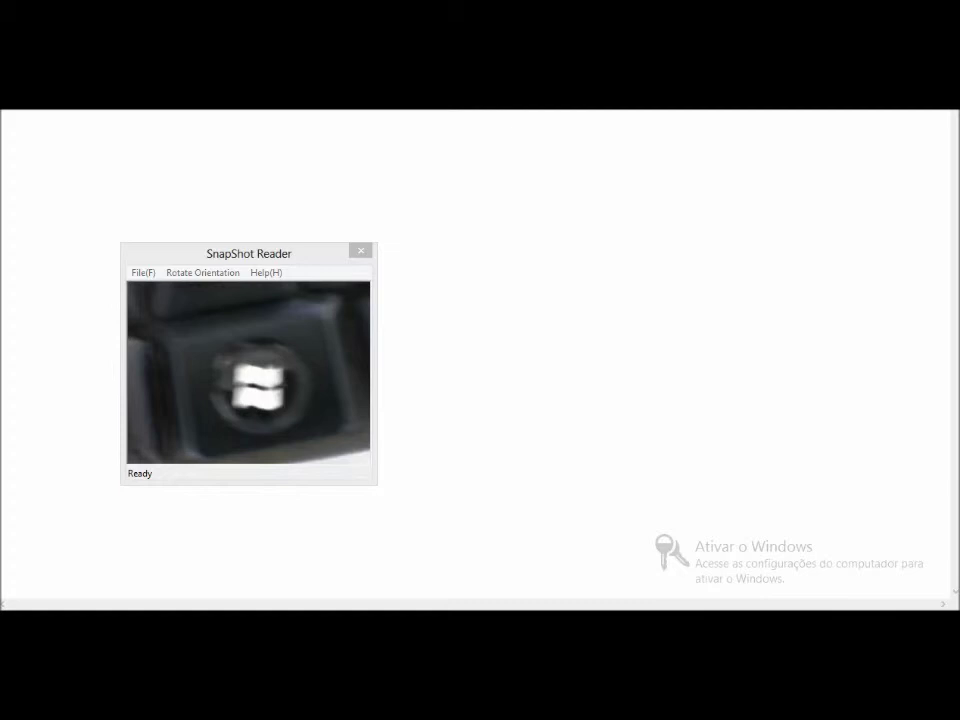
pyautogui.rightClick(25, 146)
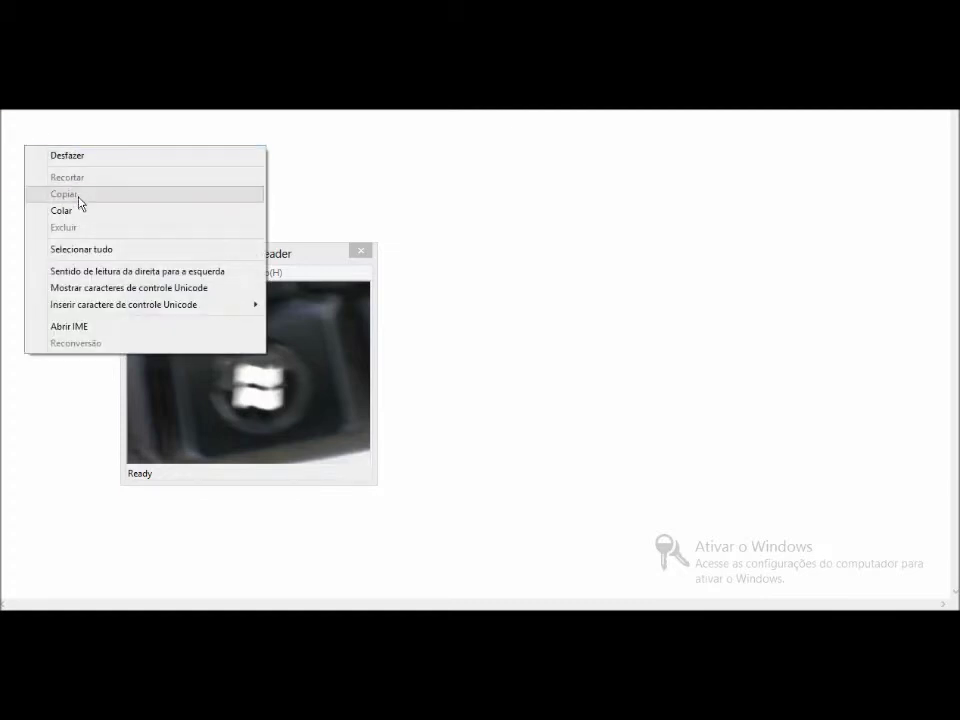
pyautogui.click(86, 211)
pyautogui.moveTo(328, 167); pyautogui.dragTo(28, 155)
pyautogui.click(431, 143)
pyautogui.hotkey('ctrl', 'z')
pyautogui.hotkey('ctrl', 'y')
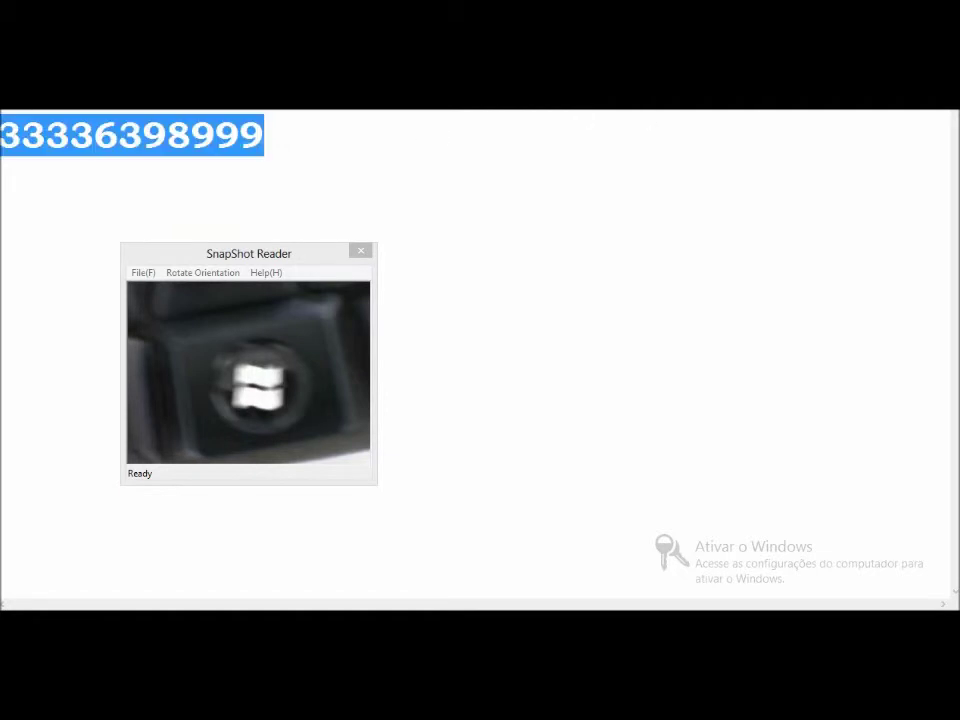
# Close Notepad, choose to save the note, and close the SnapShot Reader window
pyautogui.hotkey('alt', 'F4')
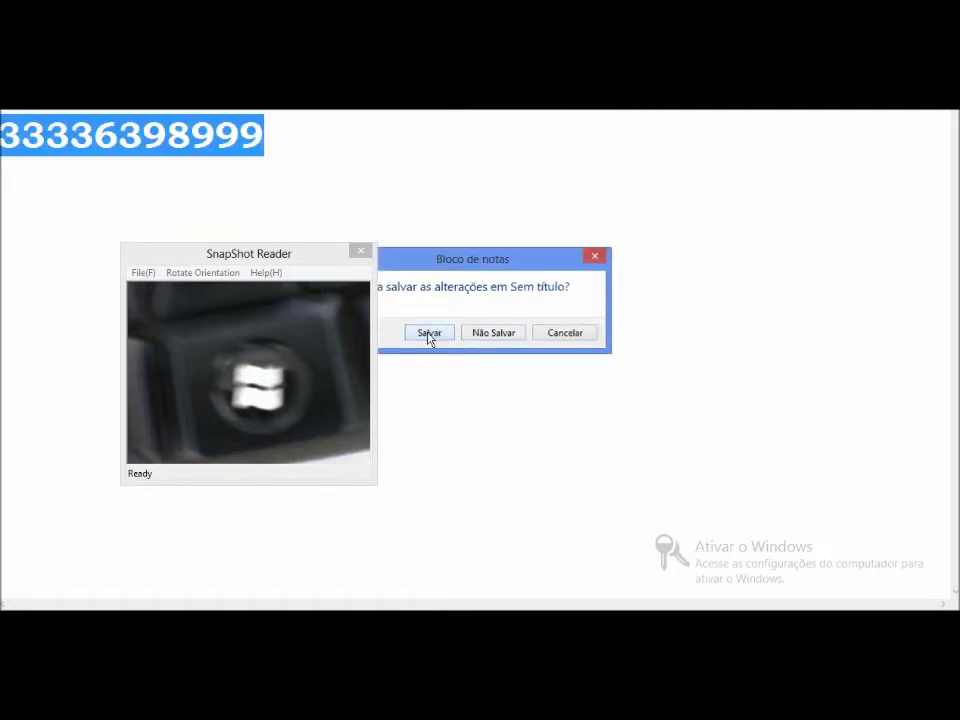
pyautogui.click(441, 336)
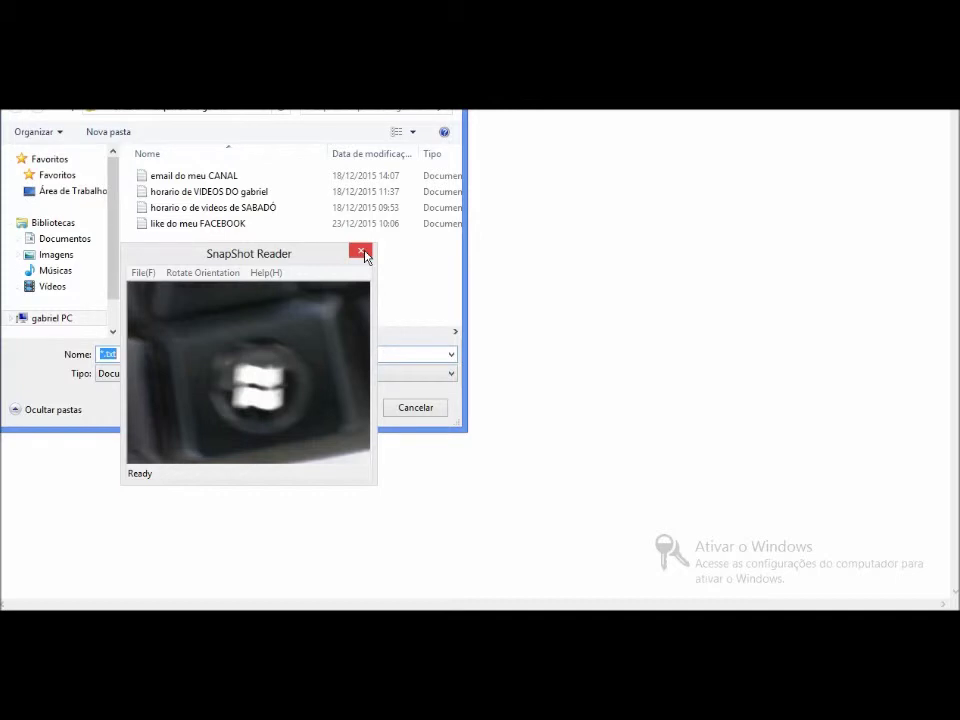
pyautogui.moveTo(289, 250); pyautogui.dragTo(307, 278)
pyautogui.click(390, 280)
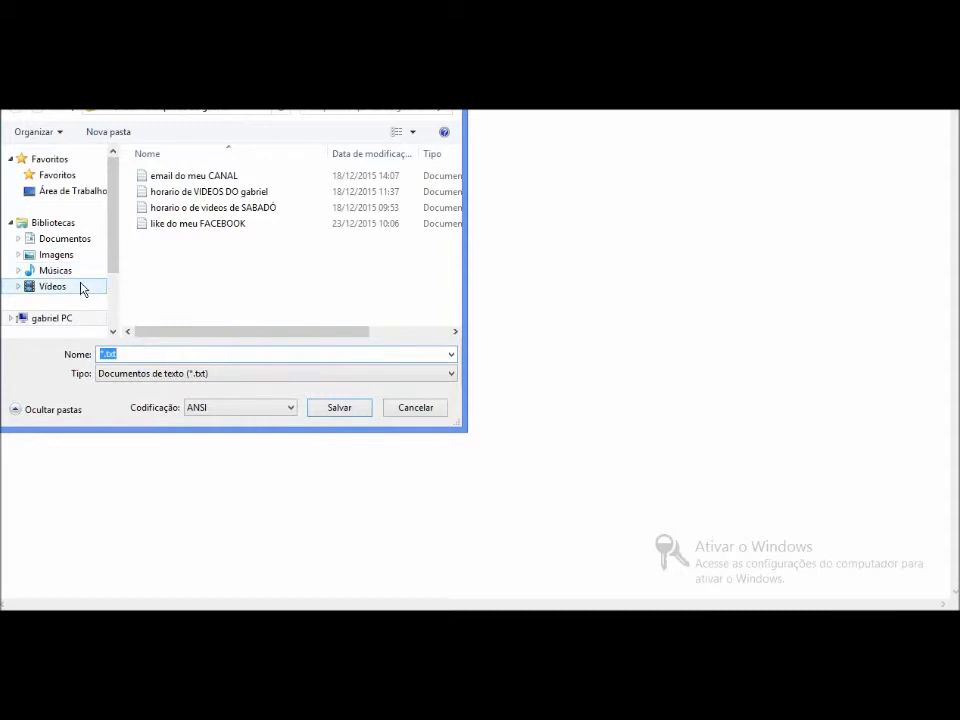
pyautogui.moveTo(116, 253)
pyautogui.mouseDown()
pyautogui.moveTo(116, 297)
pyautogui.moveTo(109, 251)
pyautogui.mouseUp()
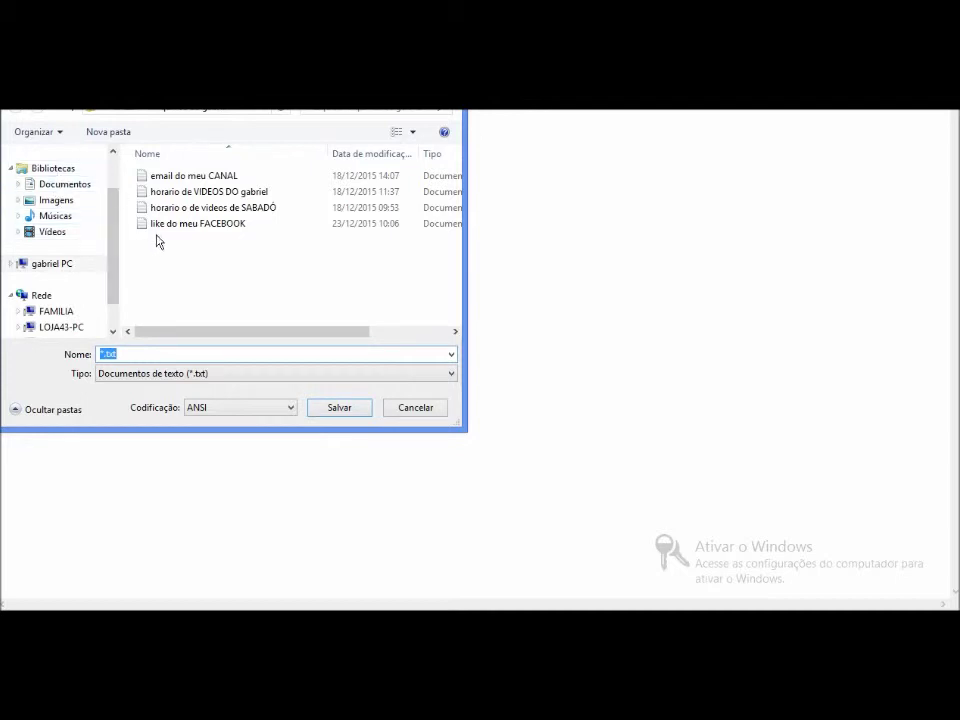
# Browse to Documentos as the save location and name the file 'CODIGO DO ANIMOTO'
pyautogui.click(100, 104)
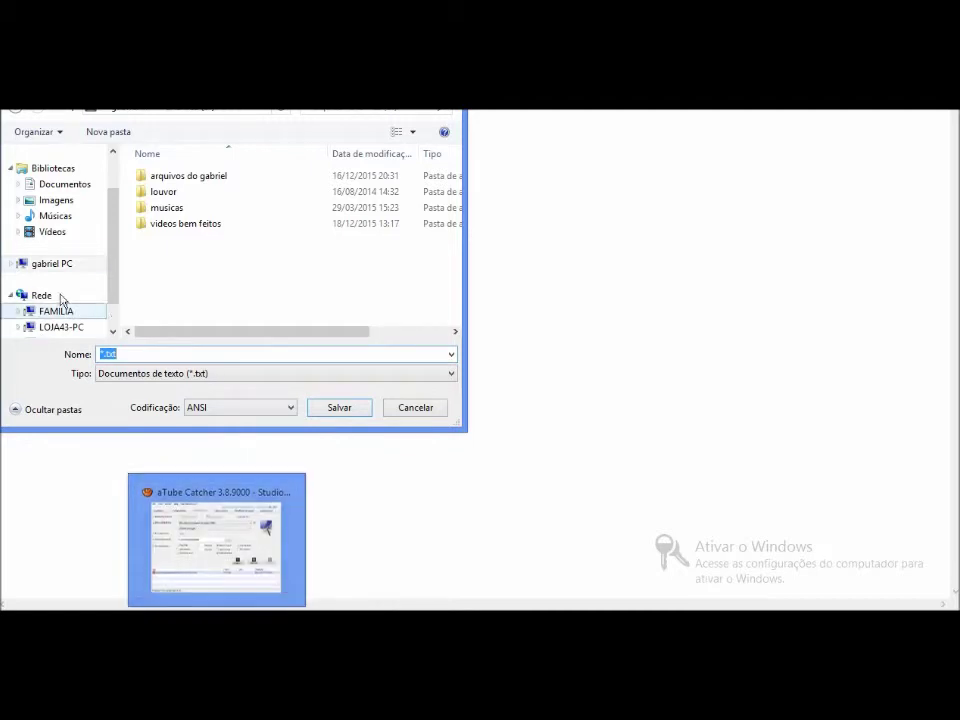
pyautogui.click(78, 201)
pyautogui.click(367, 407)
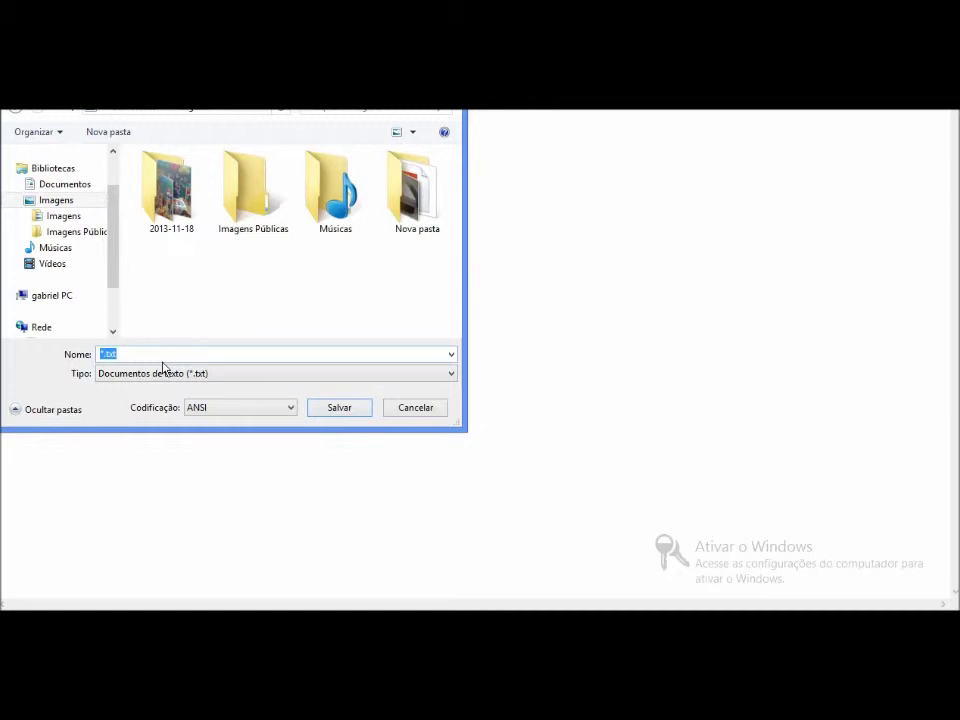
pyautogui.click(64, 186)
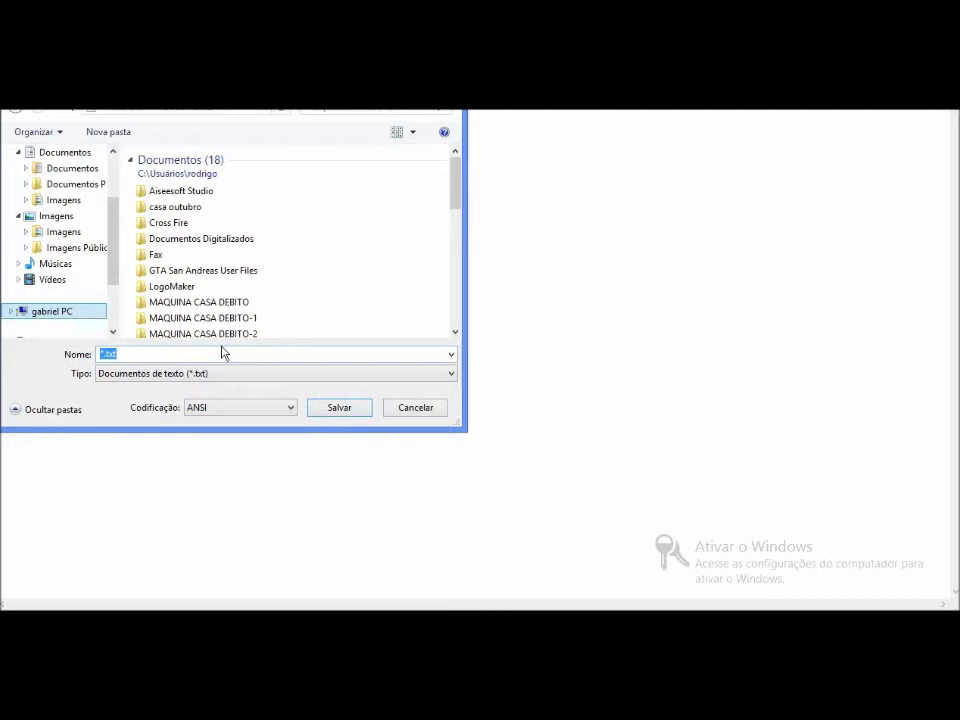
pyautogui.click(300, 286)
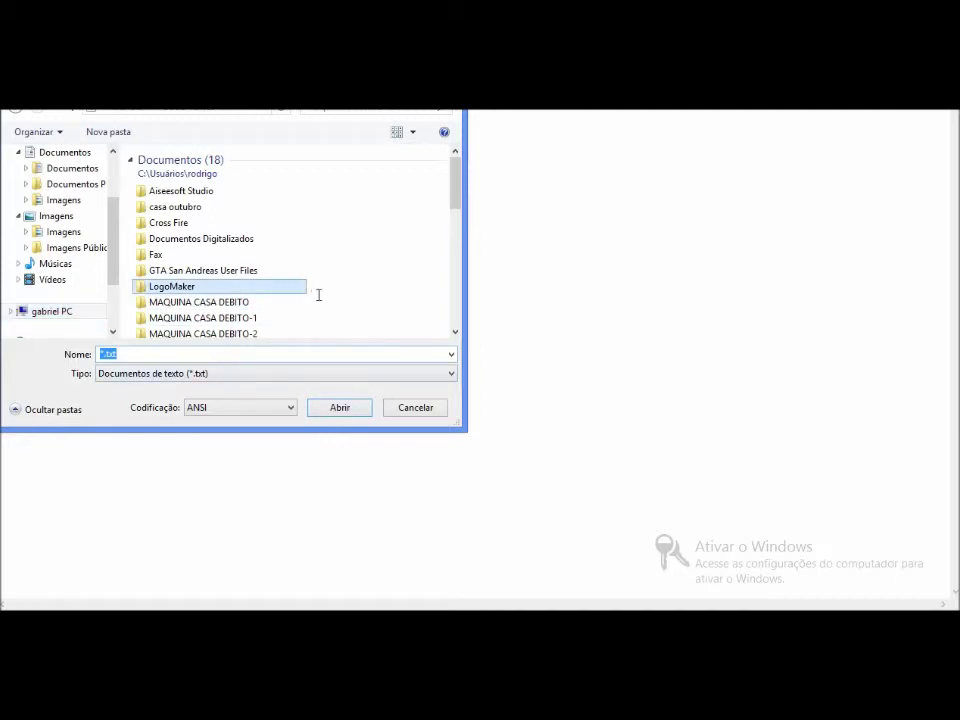
pyautogui.click(260, 355)
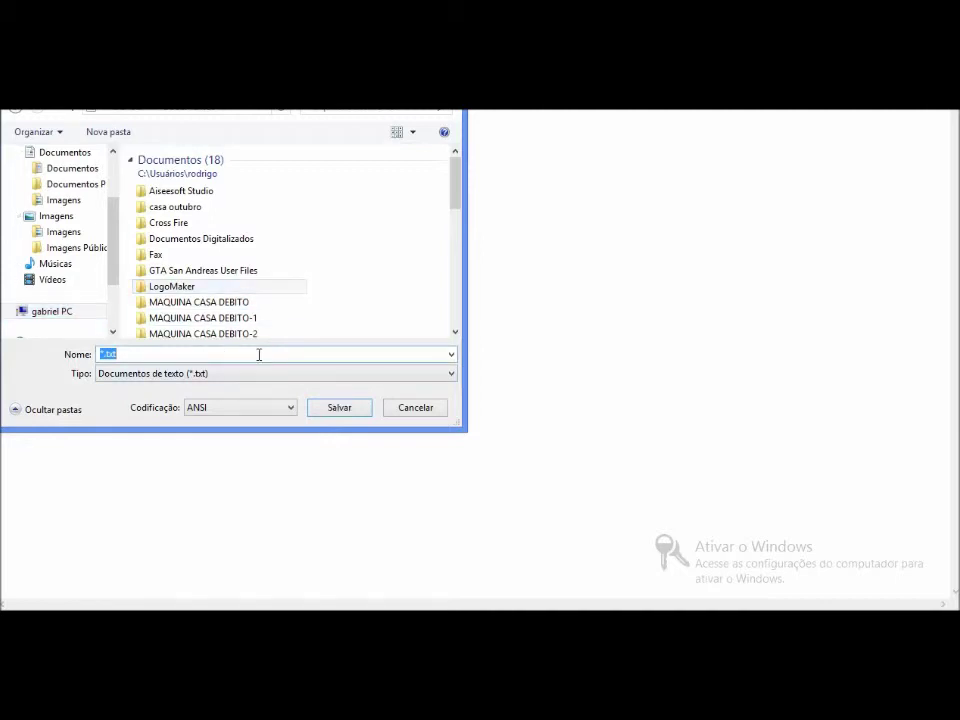
pyautogui.press('BackSpace')
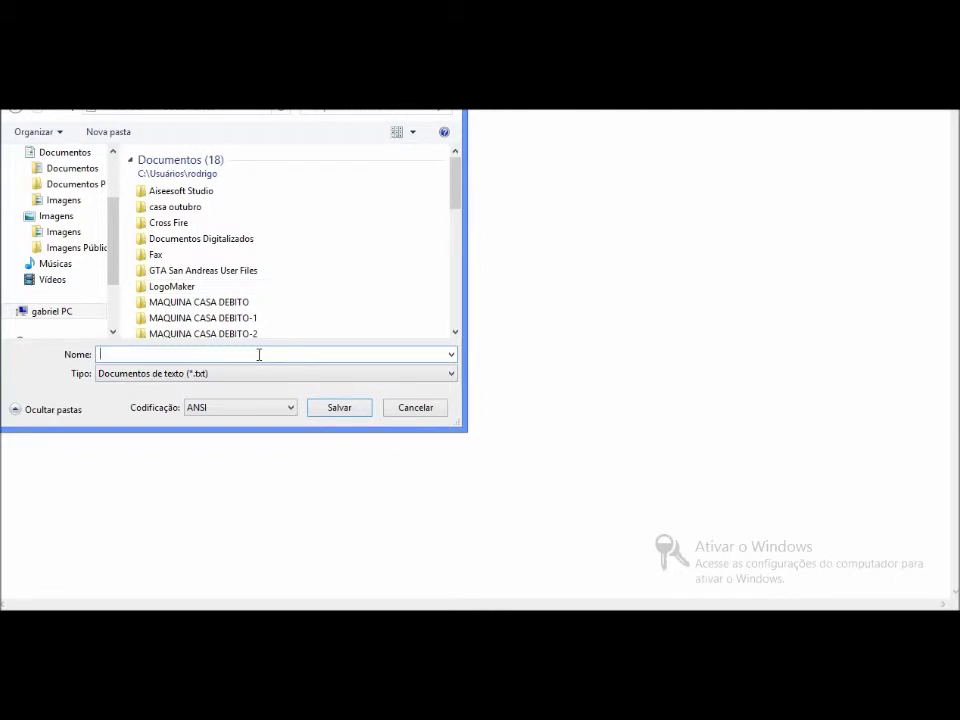
pyautogui.write('COD')
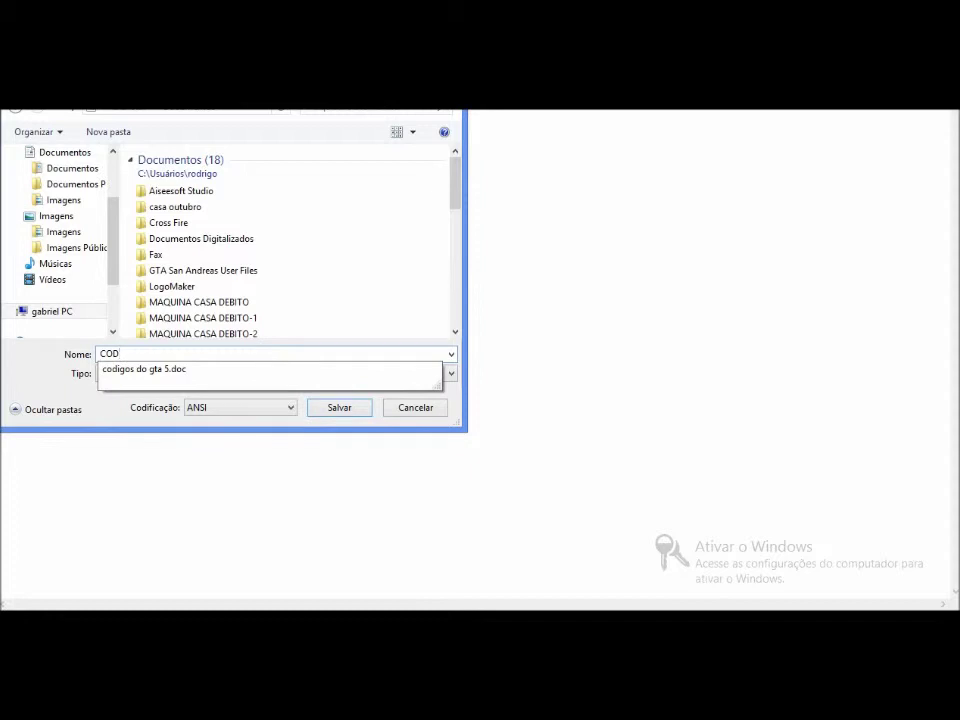
pyautogui.write('IGO')
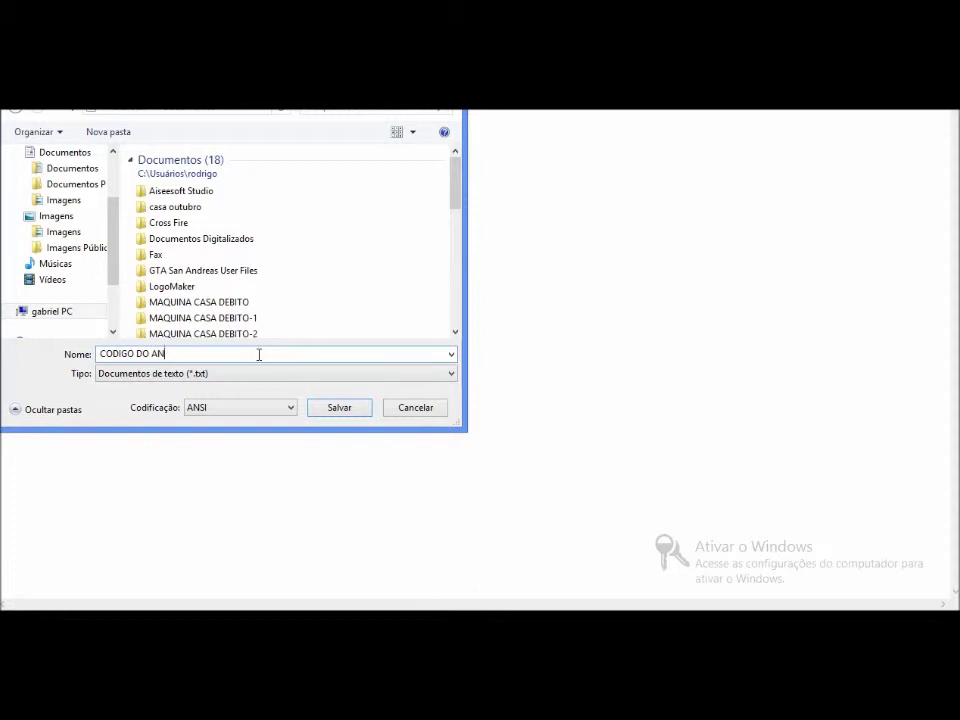
pyautogui.write('DO ANIMO')
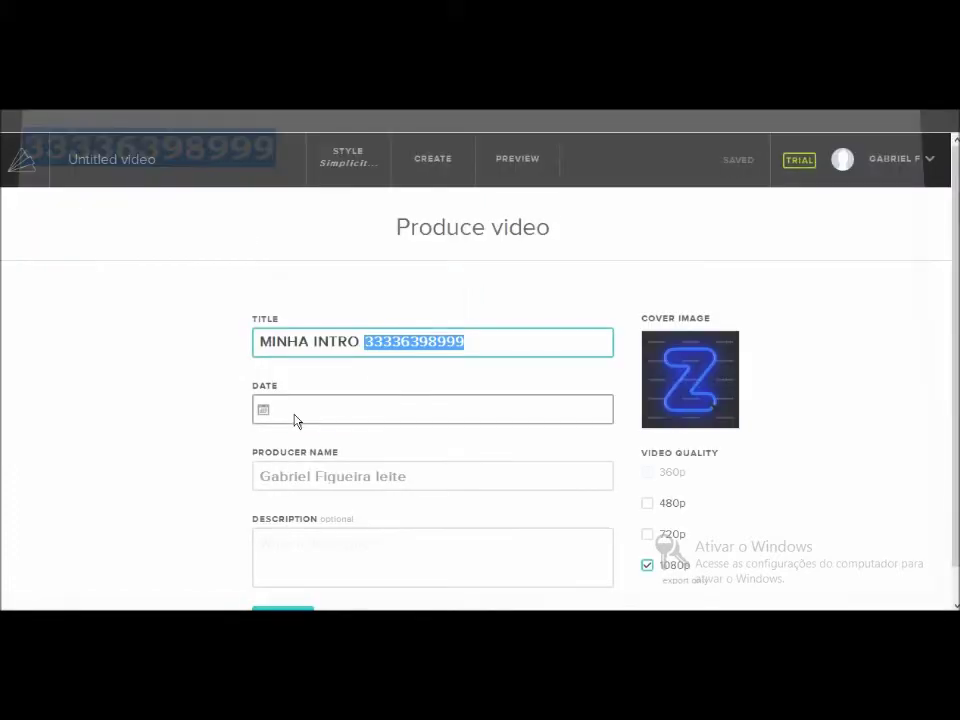
# Date the MINHA INTRO video December 29, 2015, keep the producer name, and finish producing it
pyautogui.click(366, 415)
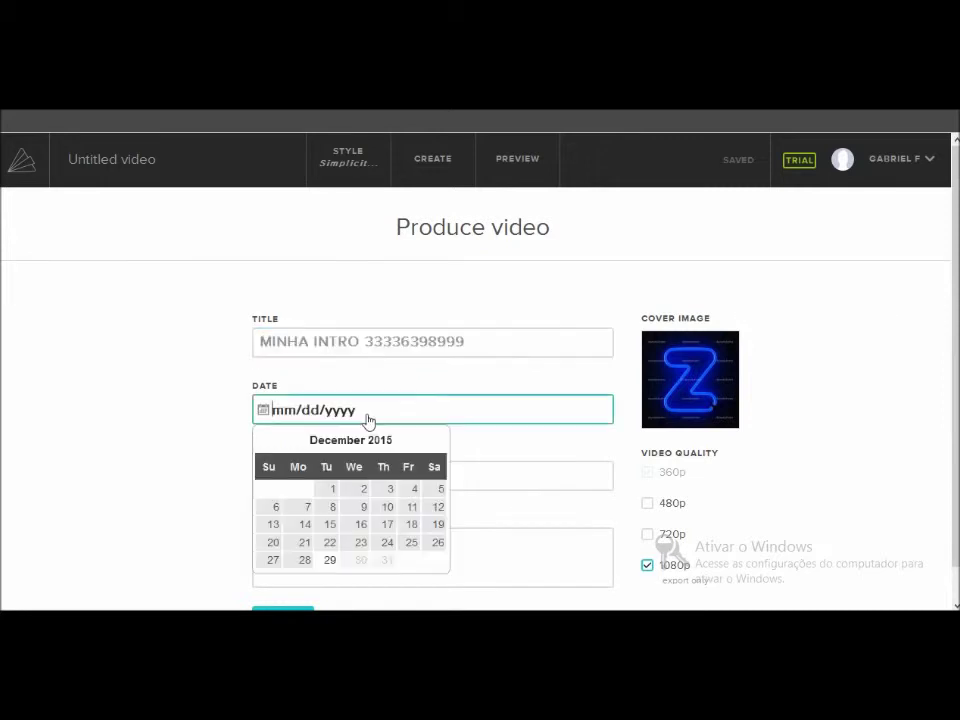
pyautogui.click(330, 561)
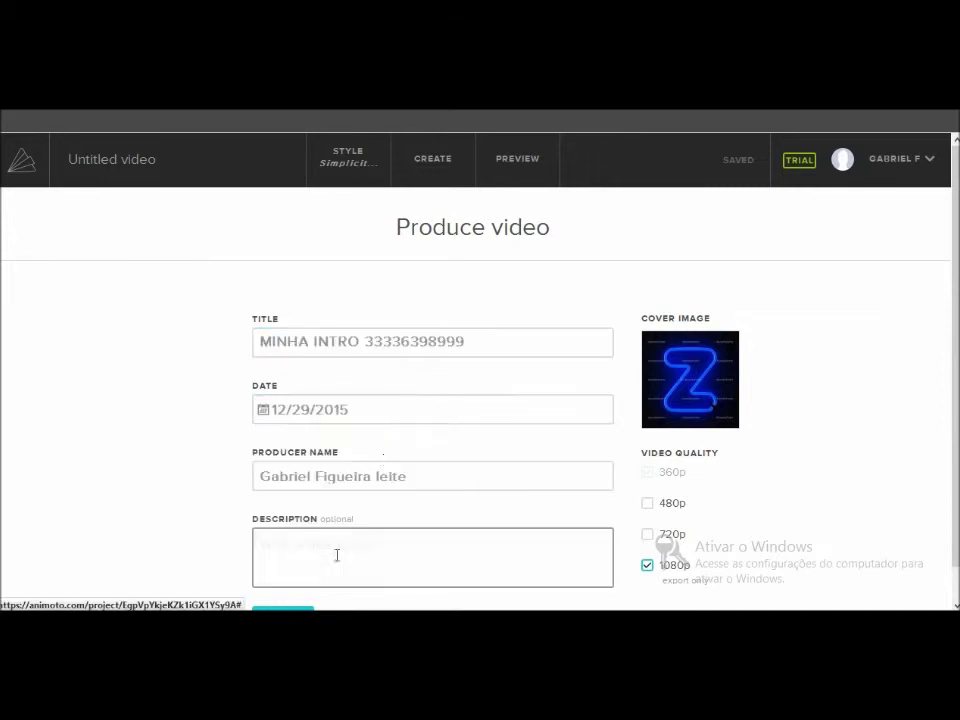
pyautogui.click(457, 484)
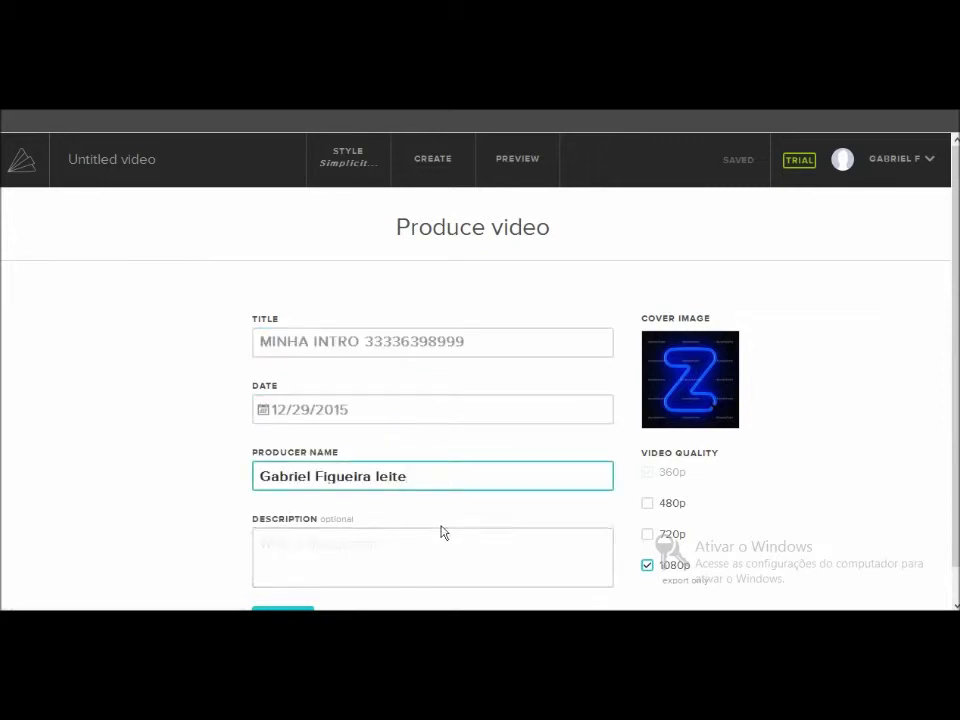
pyautogui.scroll(-2, 448, 482)
pyautogui.click(446, 482)
pyautogui.click(512, 540)
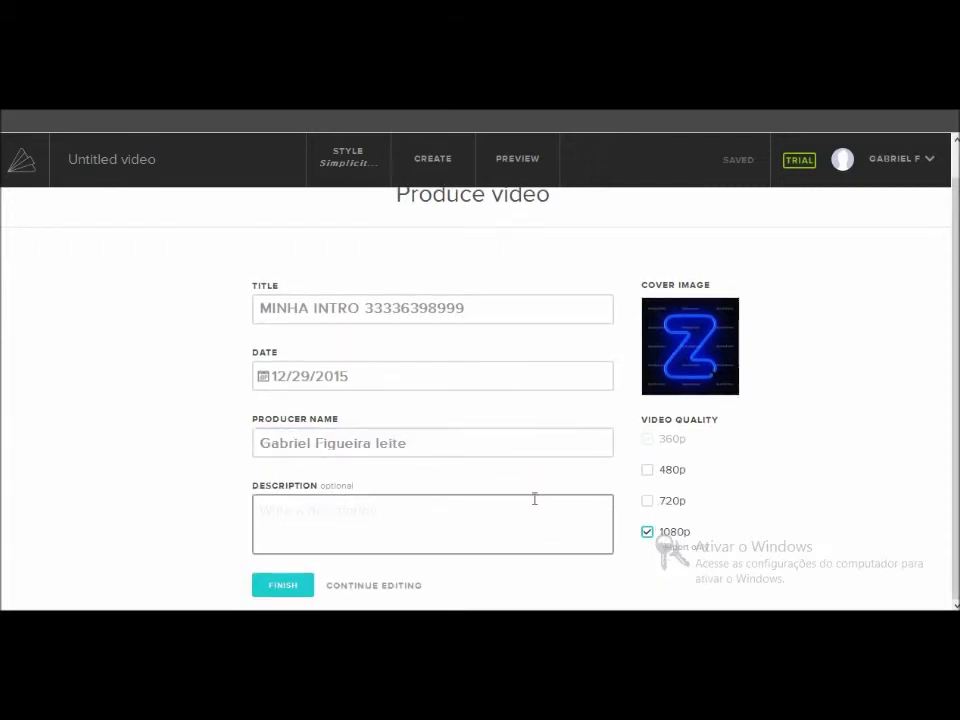
pyautogui.click(418, 539)
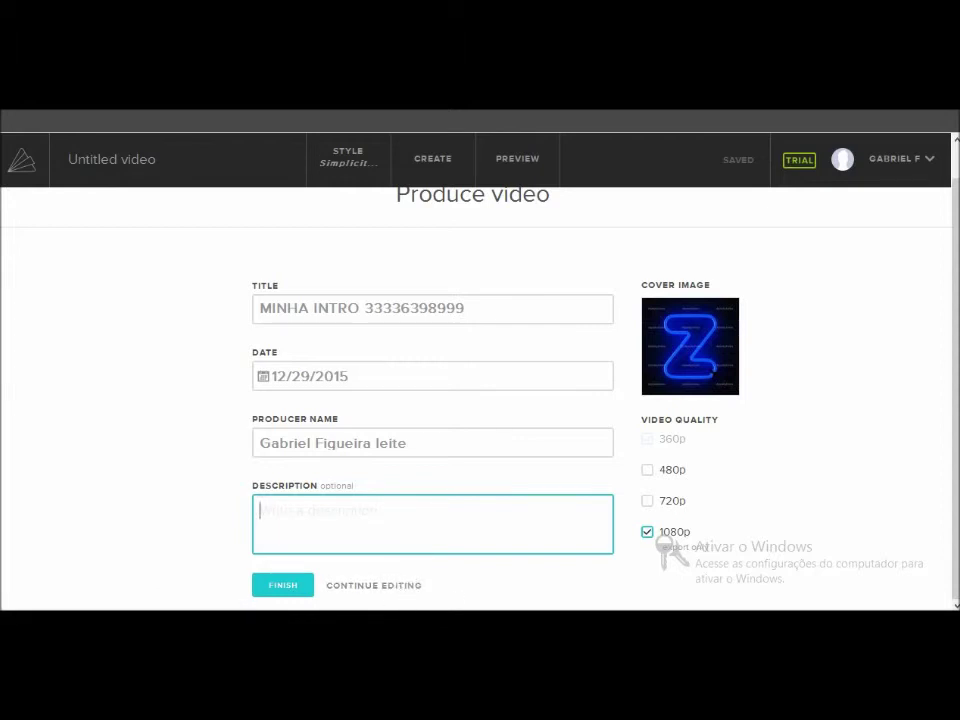
pyautogui.click(292, 588)
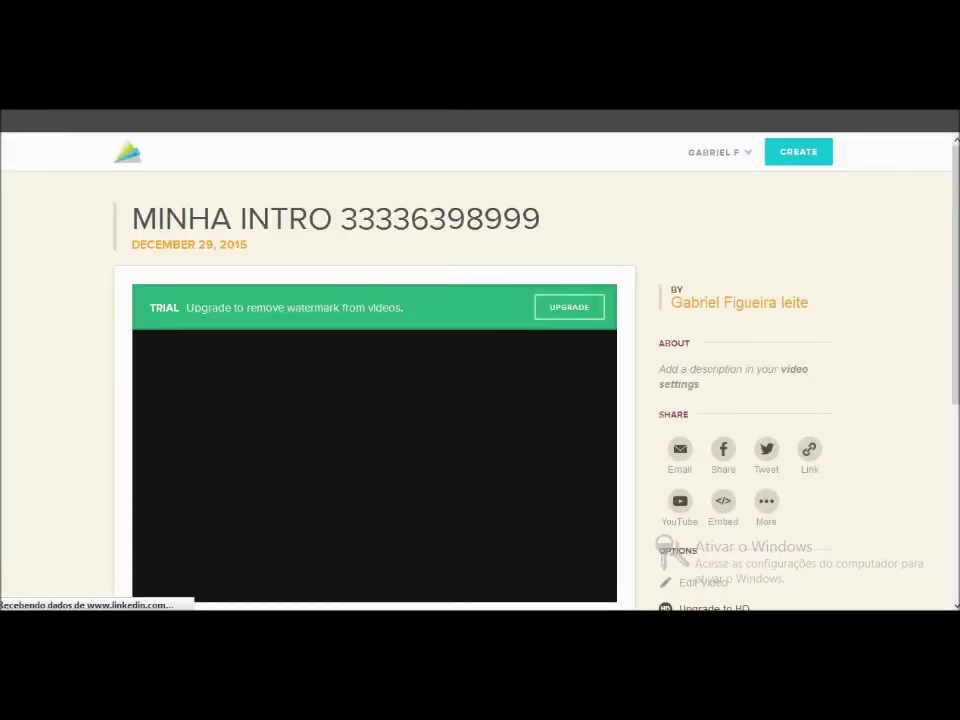
# Once 1080p finalizing completes, play the MINHA INTRO video through its 0:11 and replay it
pyautogui.moveTo(570, 222); pyautogui.dragTo(310, 220)
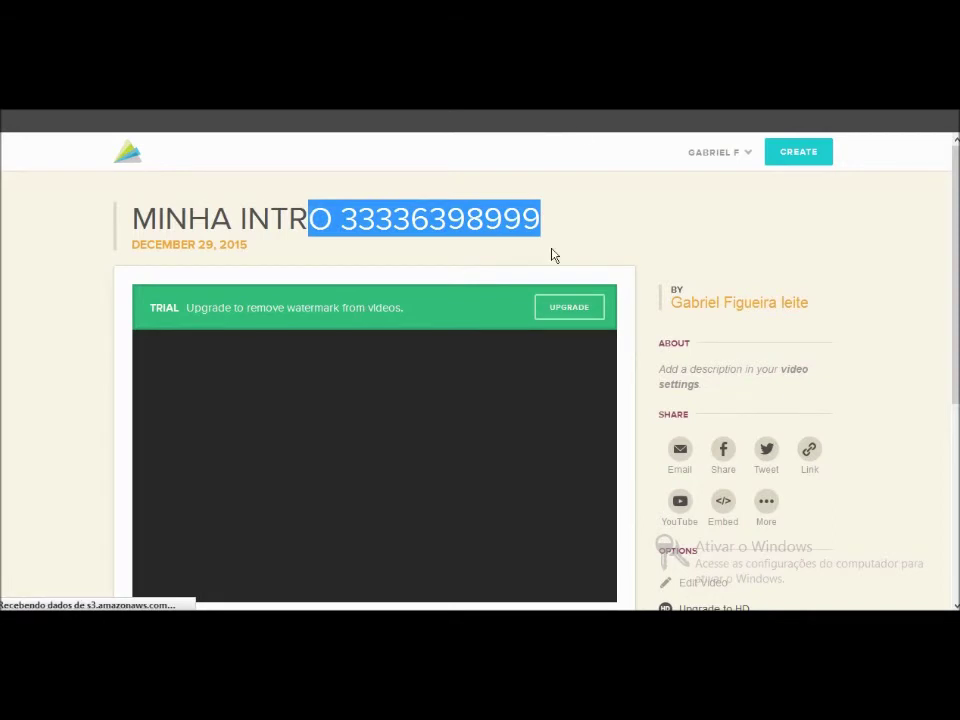
pyautogui.click(617, 235)
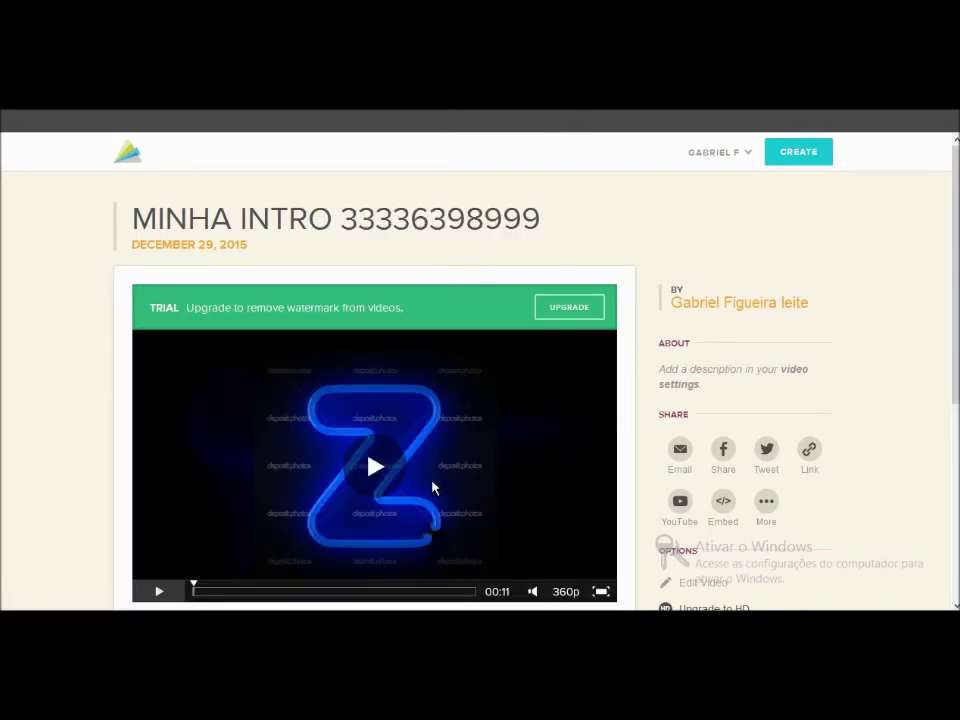
pyautogui.scroll(-1, 435, 489)
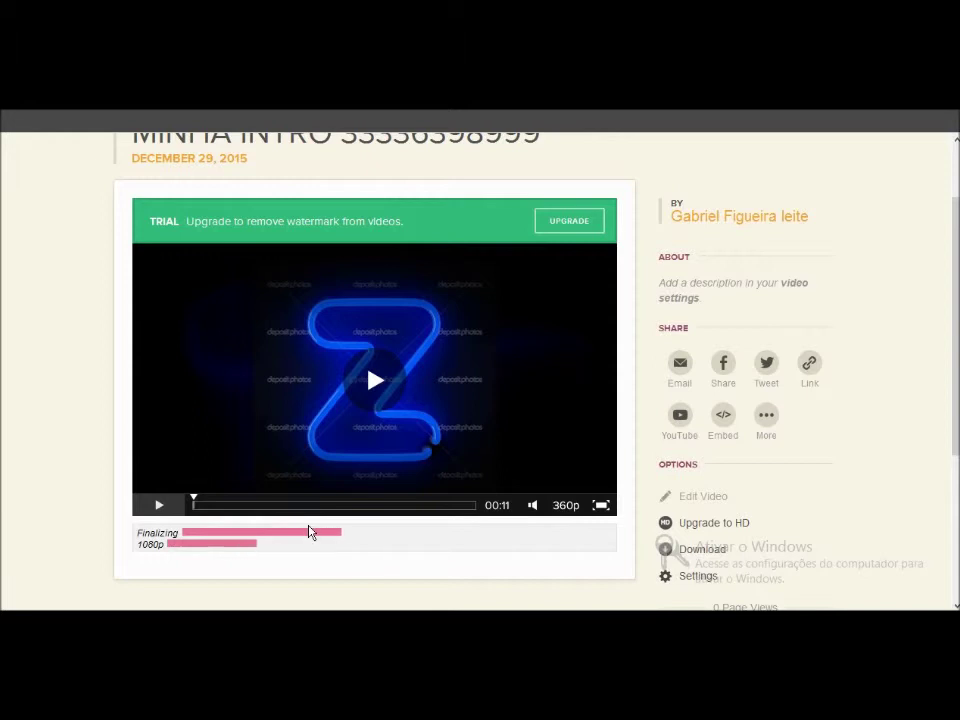
pyautogui.moveTo(549, 512)
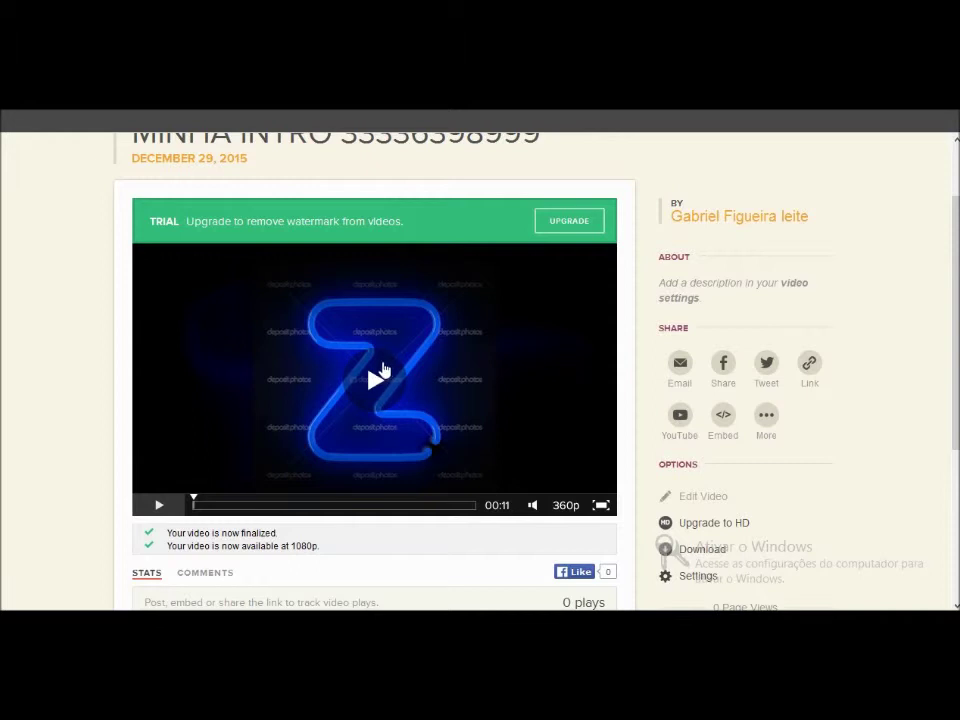
pyautogui.click(381, 372)
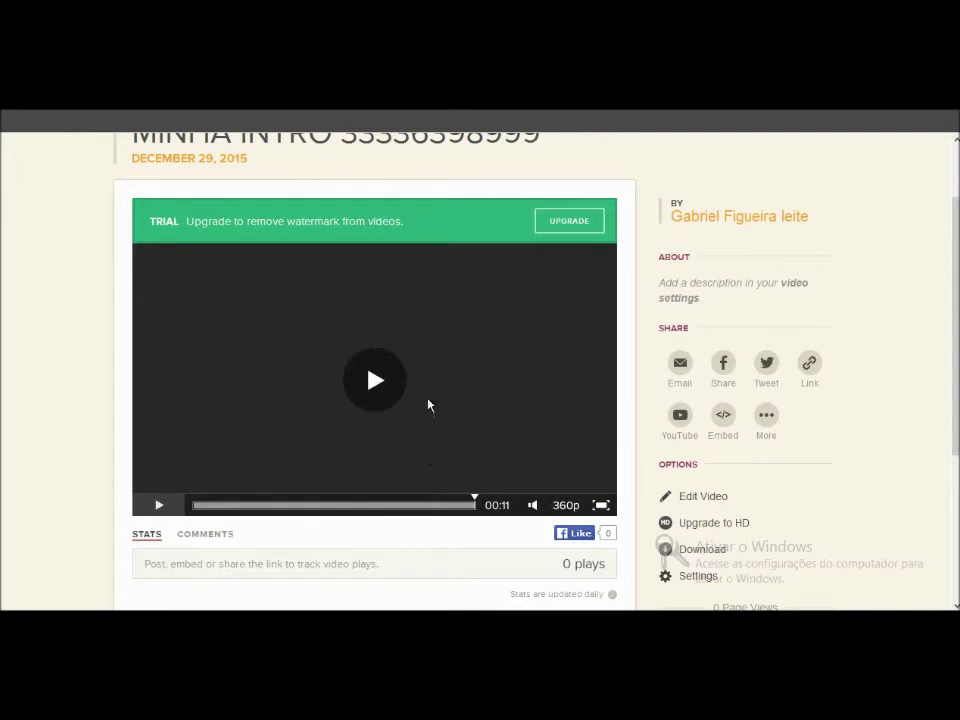
pyautogui.click(392, 393)
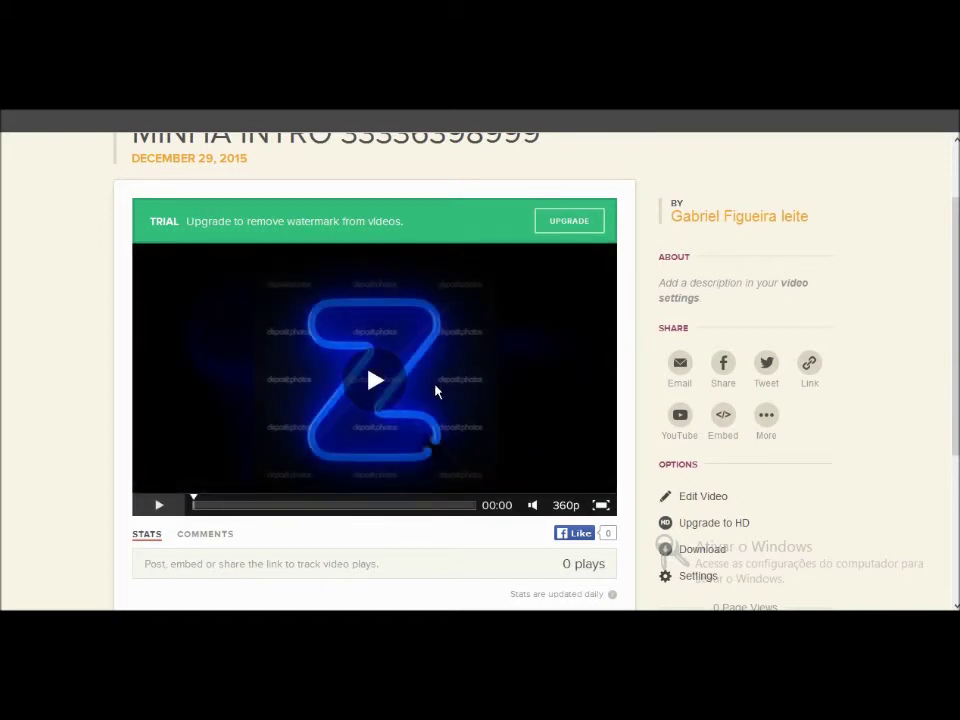
# Download MINHA INTRO as the 360p MP4 (576 KB) and show it in the browser downloads list
pyautogui.click(703, 552)
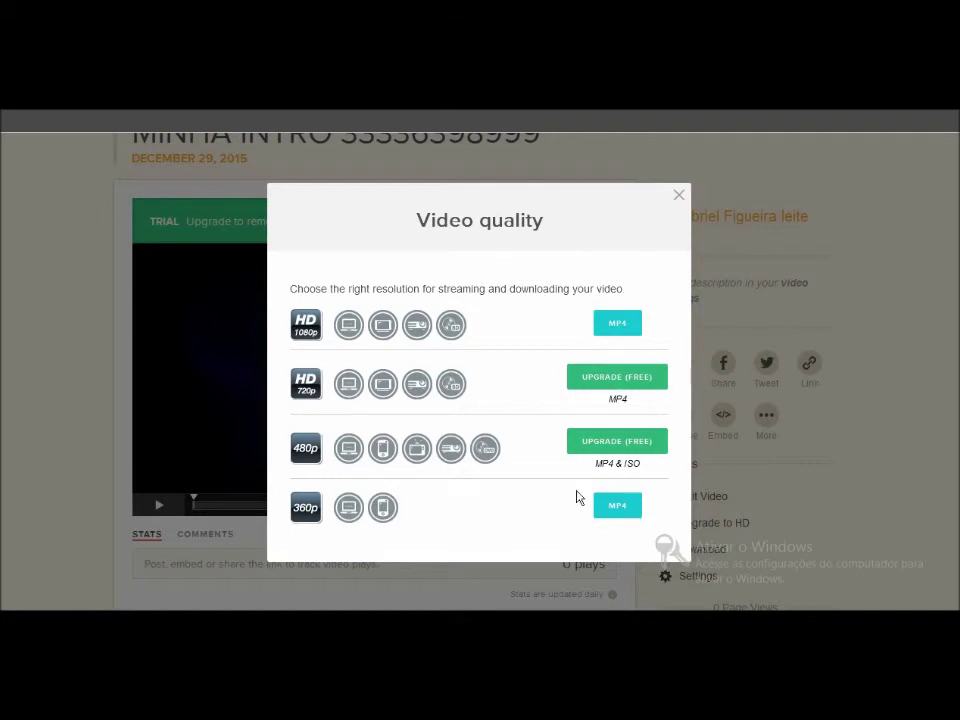
pyautogui.click(613, 513)
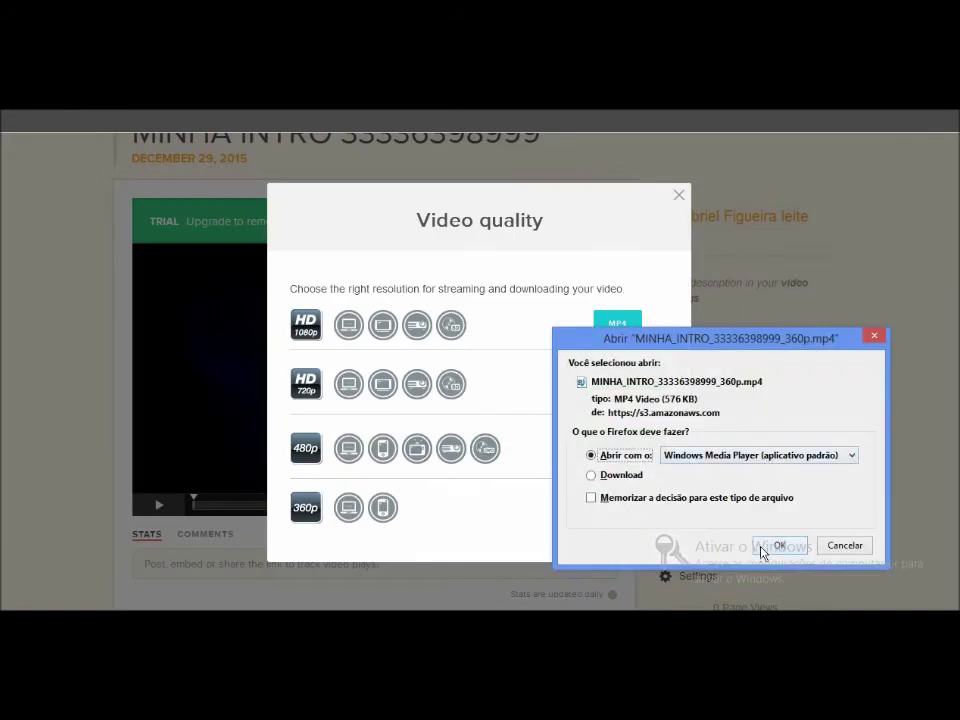
pyautogui.click(762, 546)
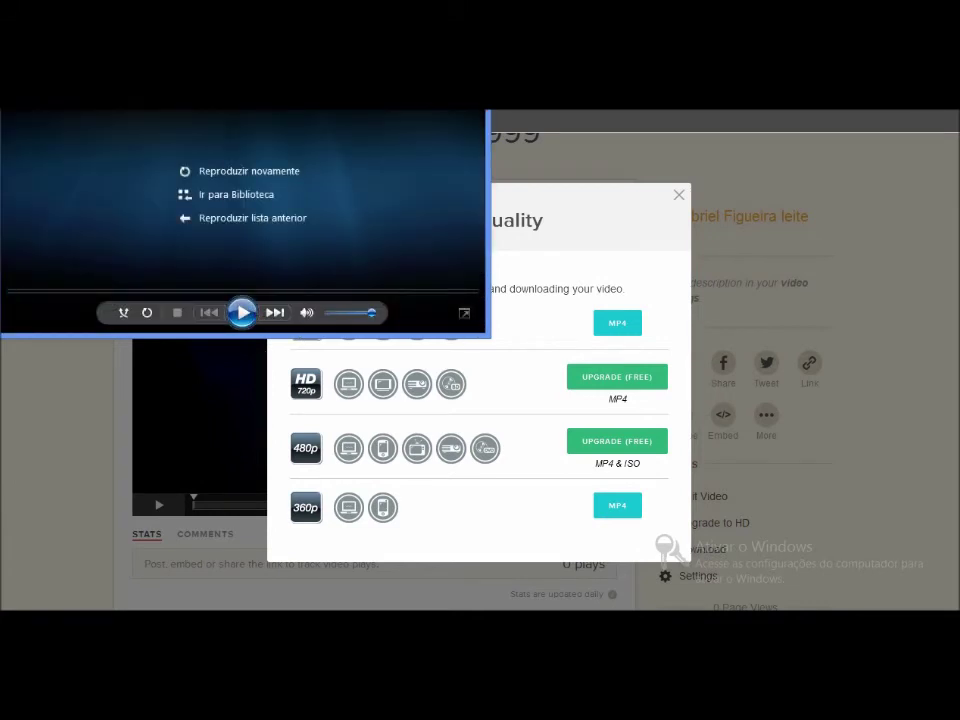
pyautogui.click(679, 197)
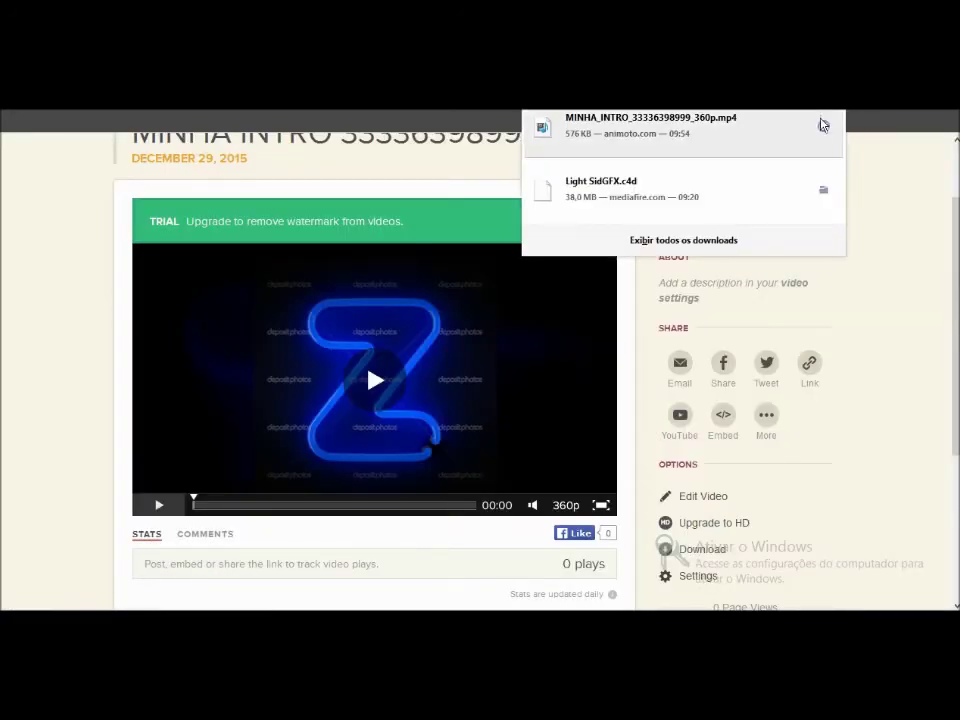
pyautogui.click(822, 125)
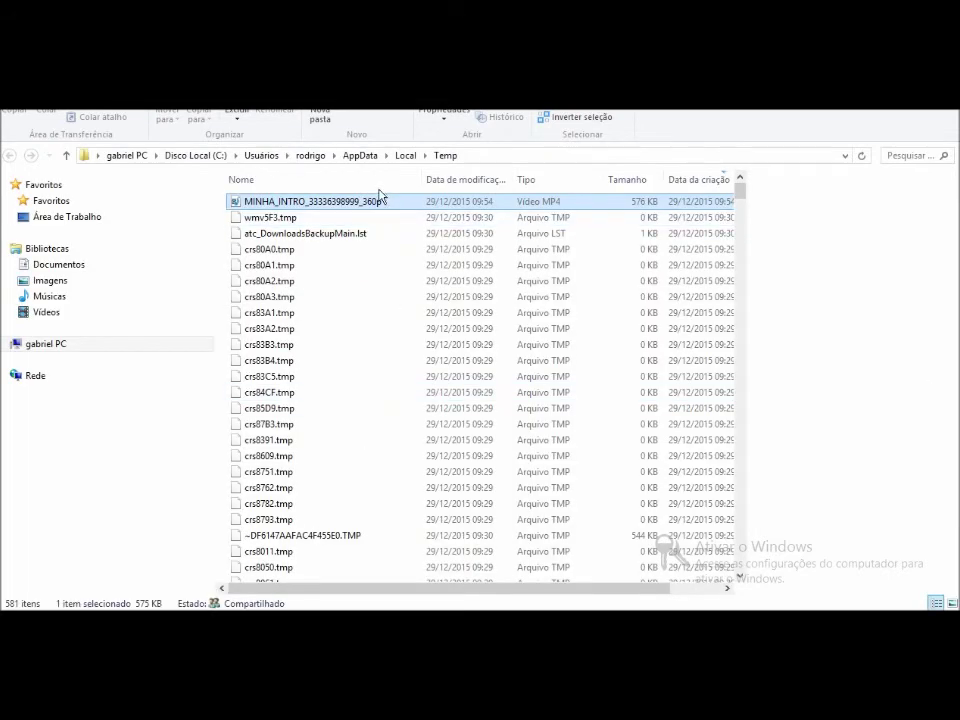
# Move the MINHA_INTRO MP4 from Temp into the arquivos do gabriel folder on GABRIEL (D:)
pyautogui.moveTo(359, 209); pyautogui.dragTo(113, 288)
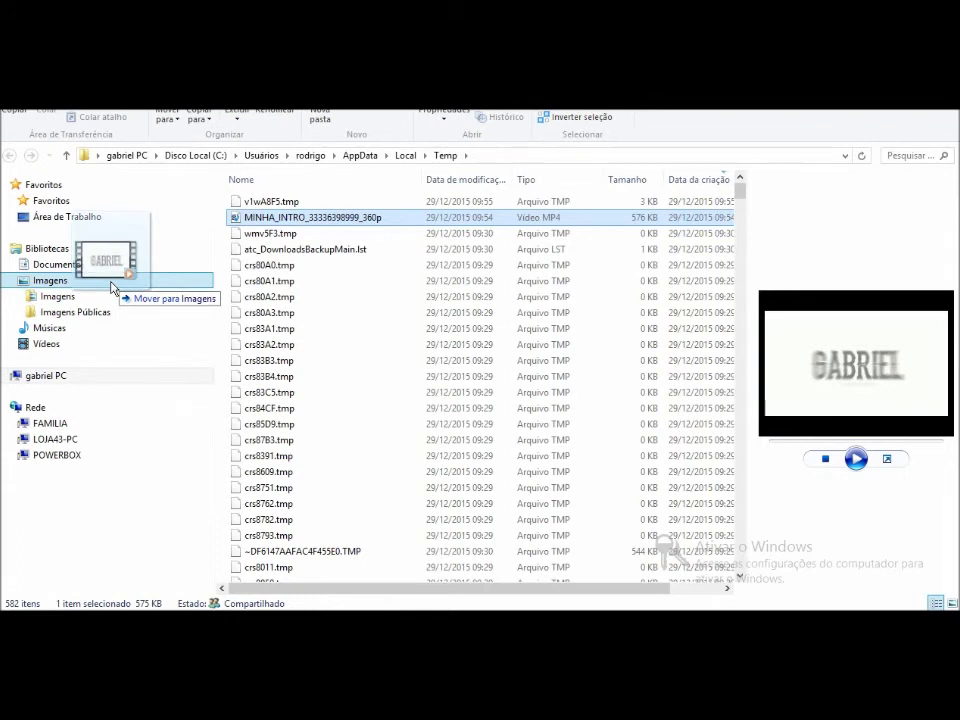
pyautogui.moveTo(113, 288); pyautogui.dragTo(313, 233)
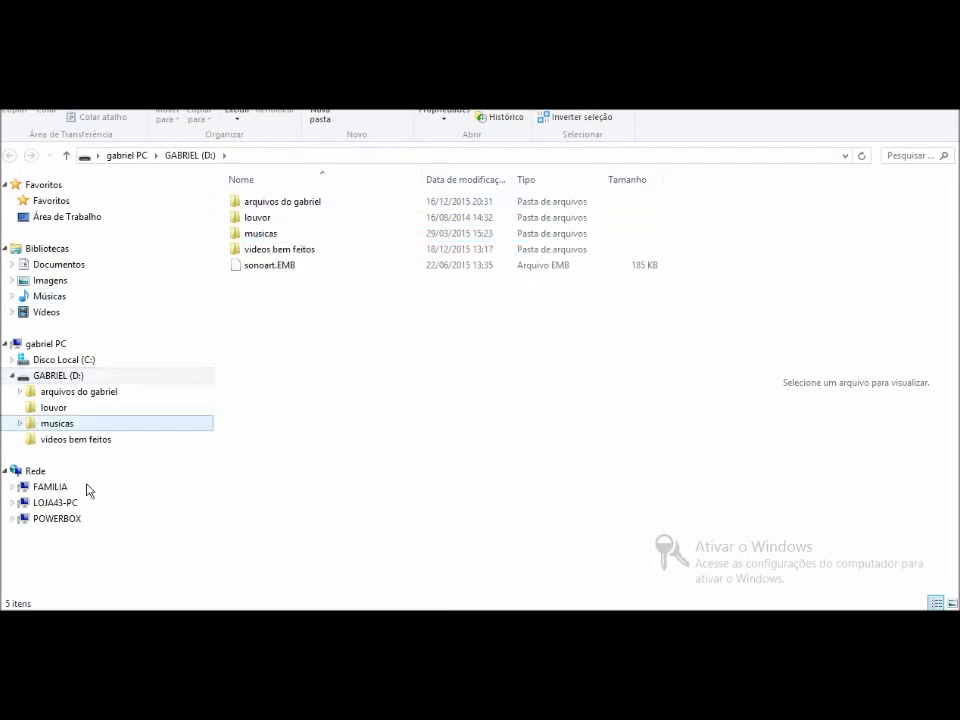
pyautogui.moveTo(175, 608)
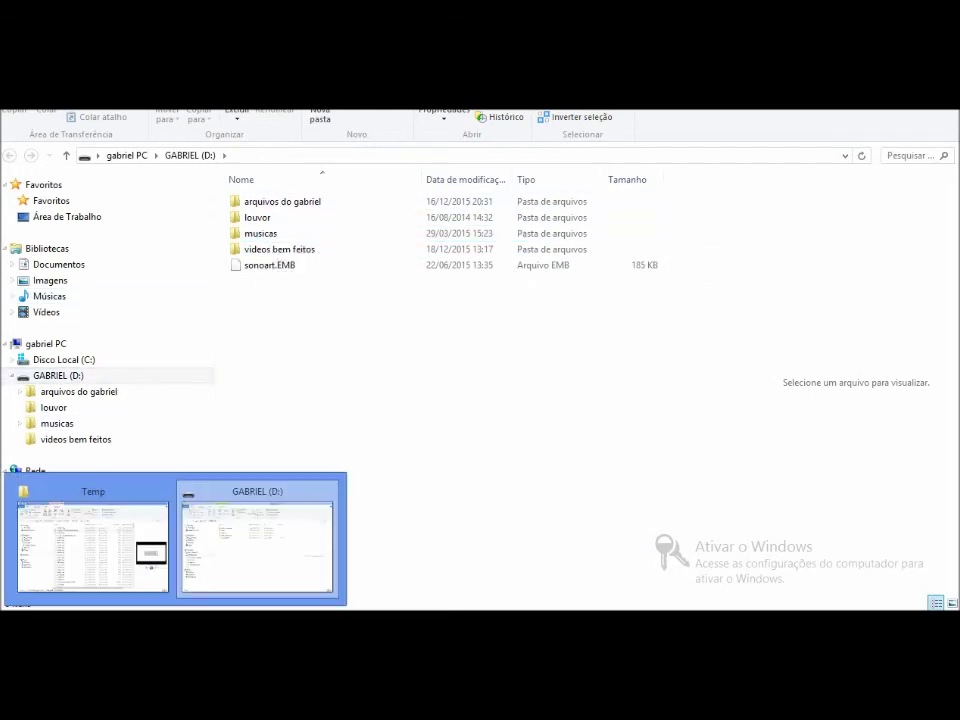
pyautogui.click(98, 554)
pyautogui.moveTo(311, 227); pyautogui.dragTo(336, 200)
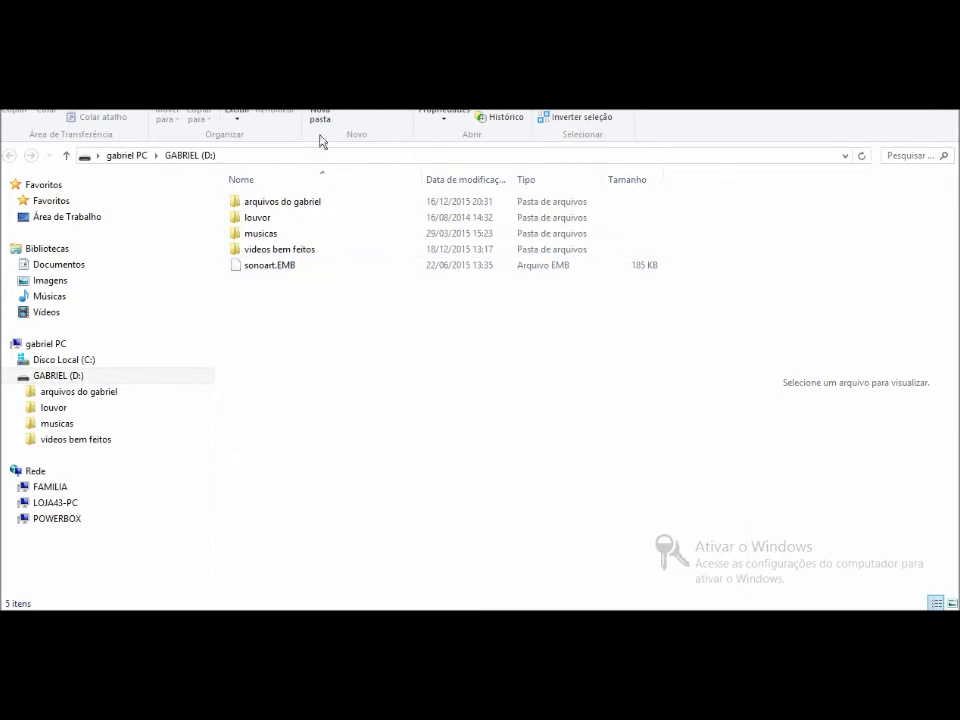
pyautogui.doubleClick(336, 205)
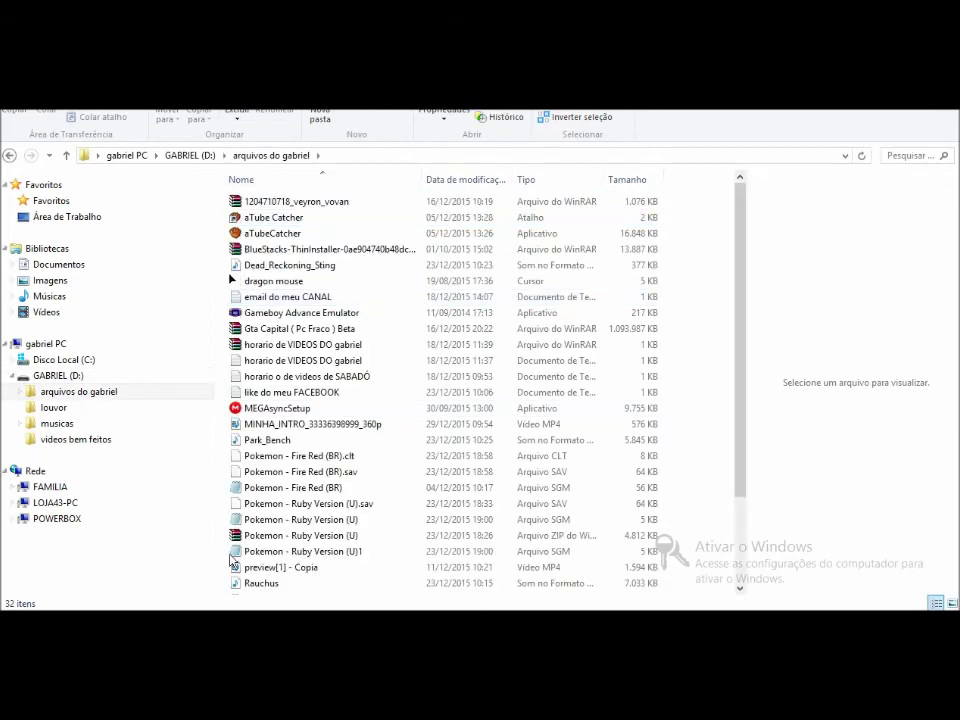
pyautogui.scroll(-3, 360, 558)
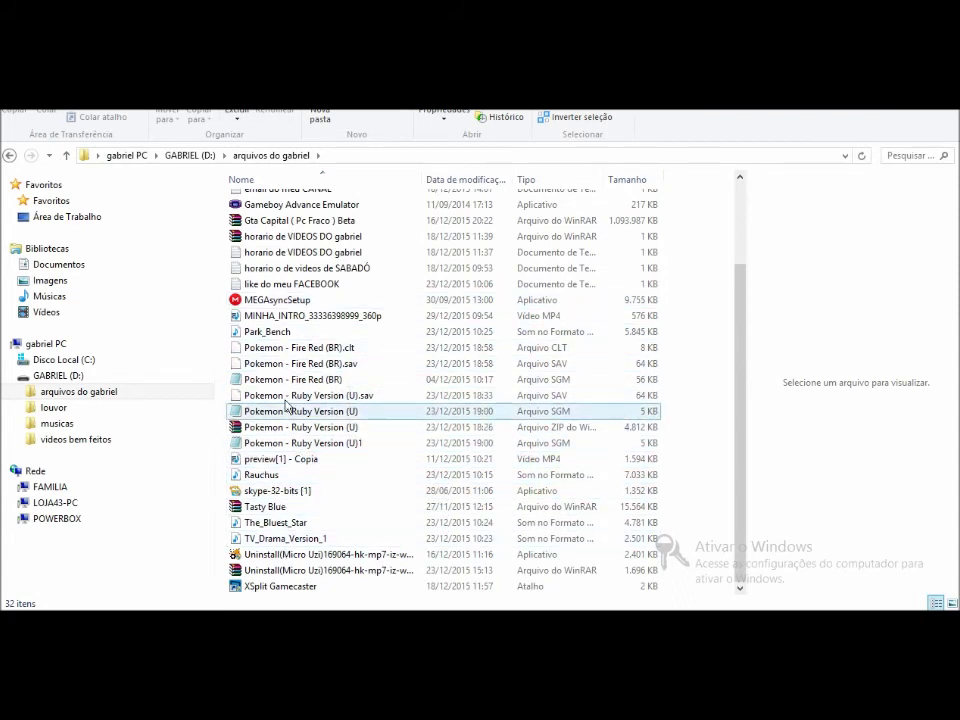
pyautogui.click(348, 316)
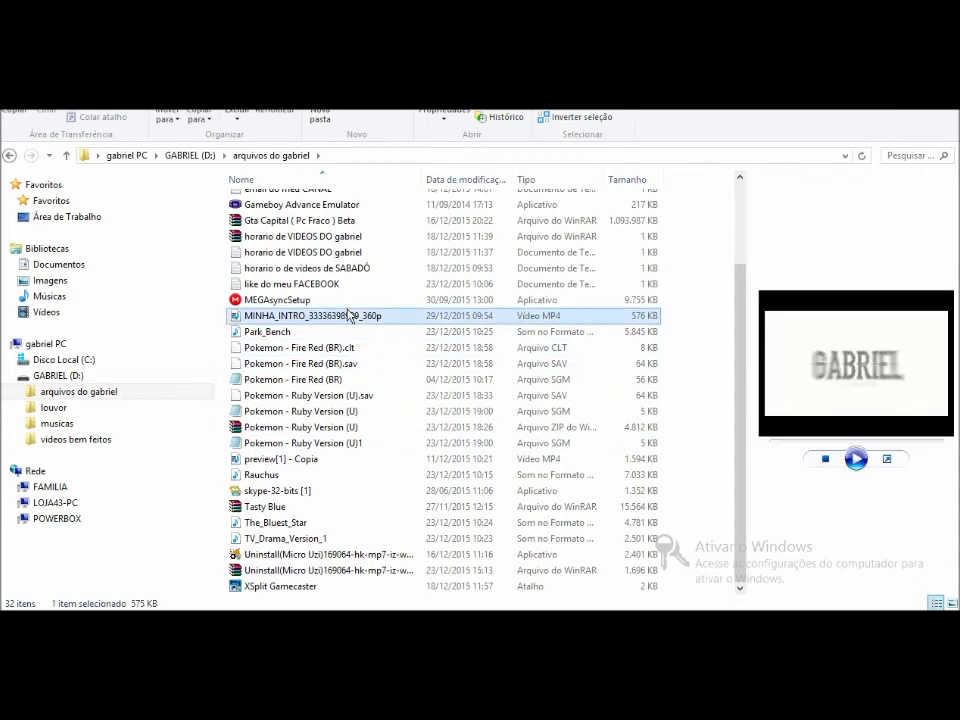
pyautogui.click(113, 264)
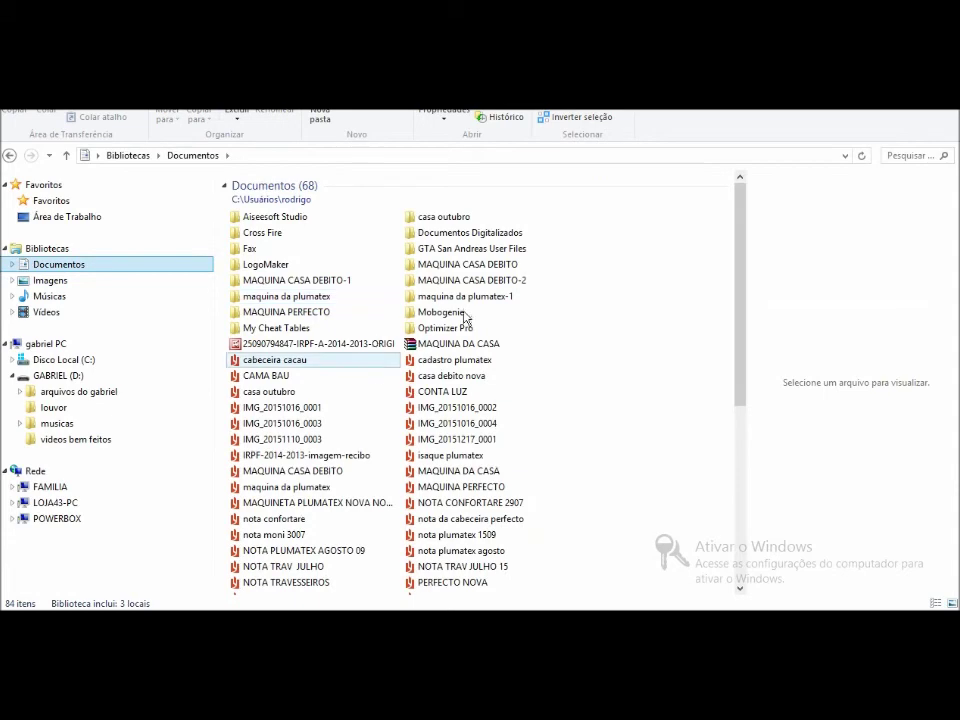
# Move the CODIGO DO ANIMOTO text file from Documentos into arquivos do gabriel and verify it there
pyautogui.moveTo(744, 311); pyautogui.dragTo(745, 451)
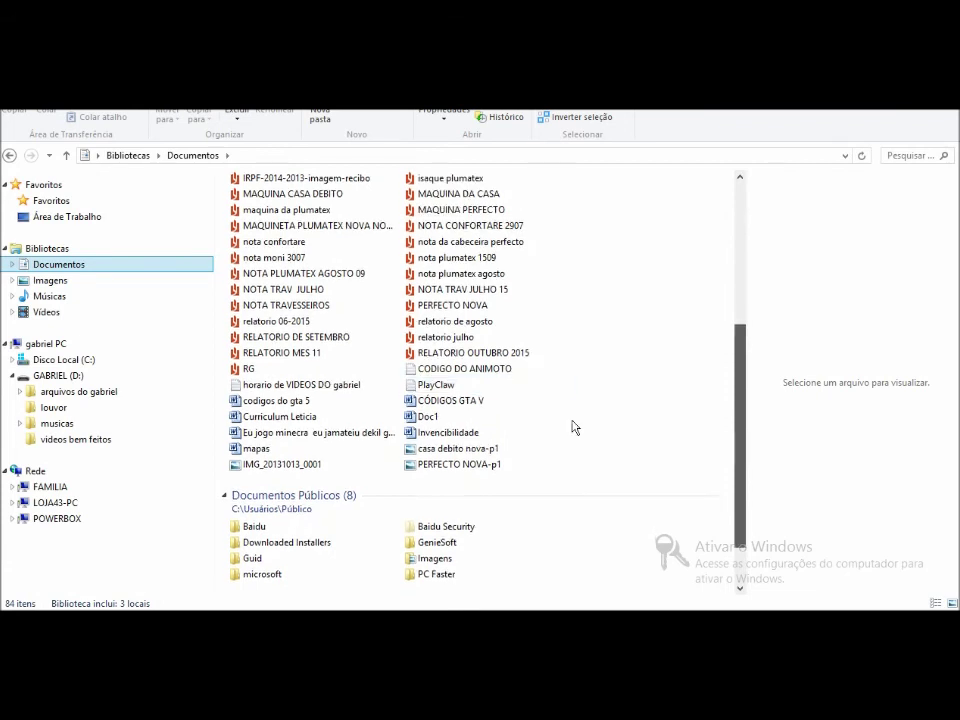
pyautogui.click(540, 369)
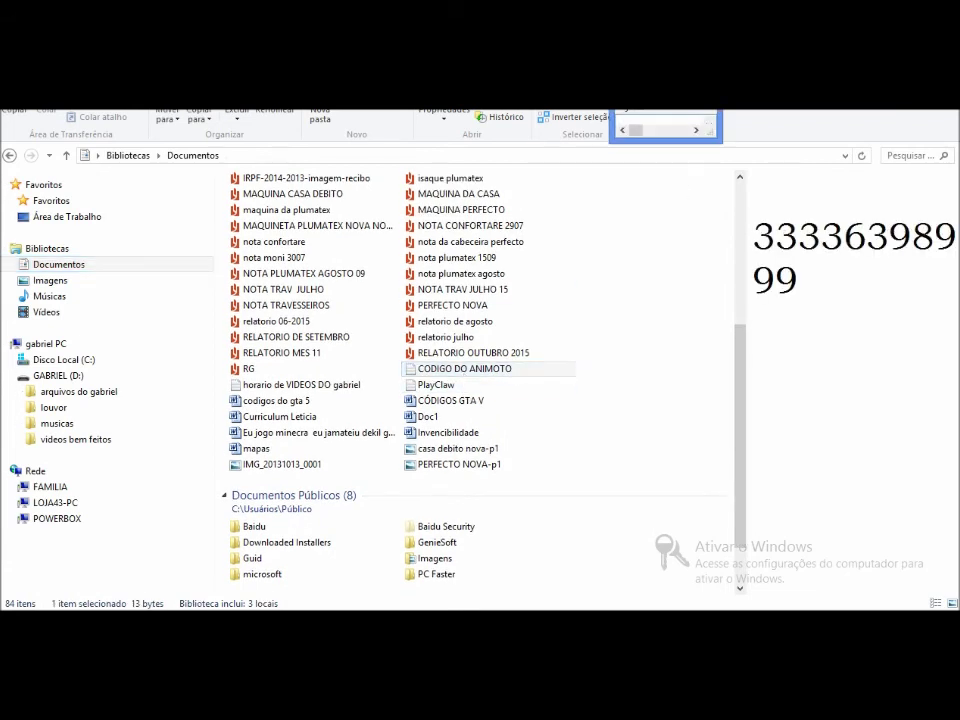
pyautogui.moveTo(470, 369); pyautogui.dragTo(98, 398)
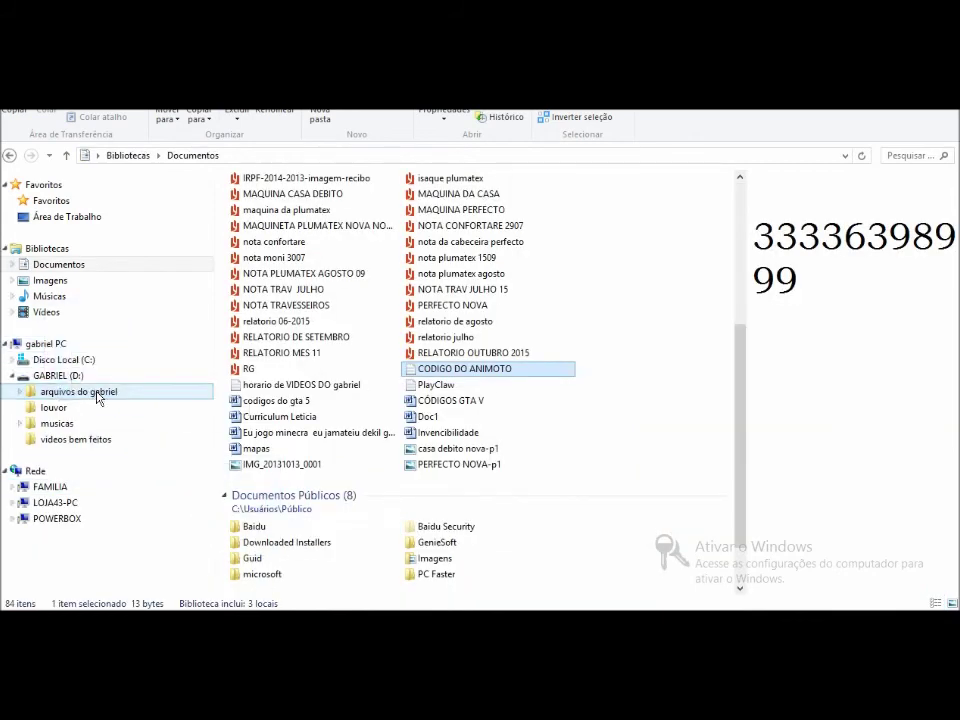
pyautogui.click(107, 395)
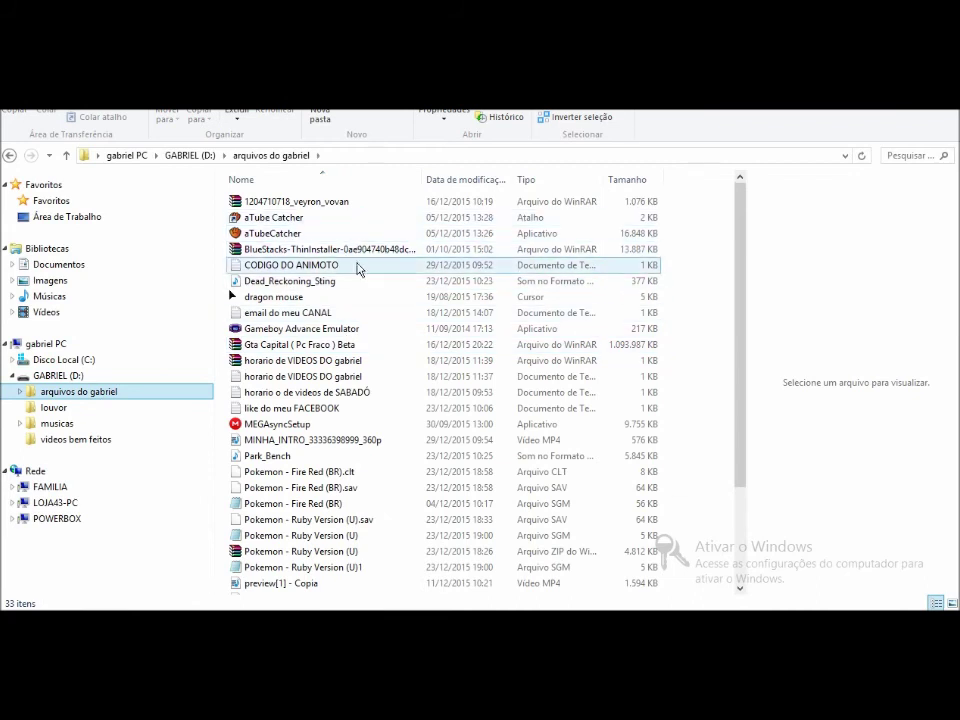
pyautogui.click(360, 268)
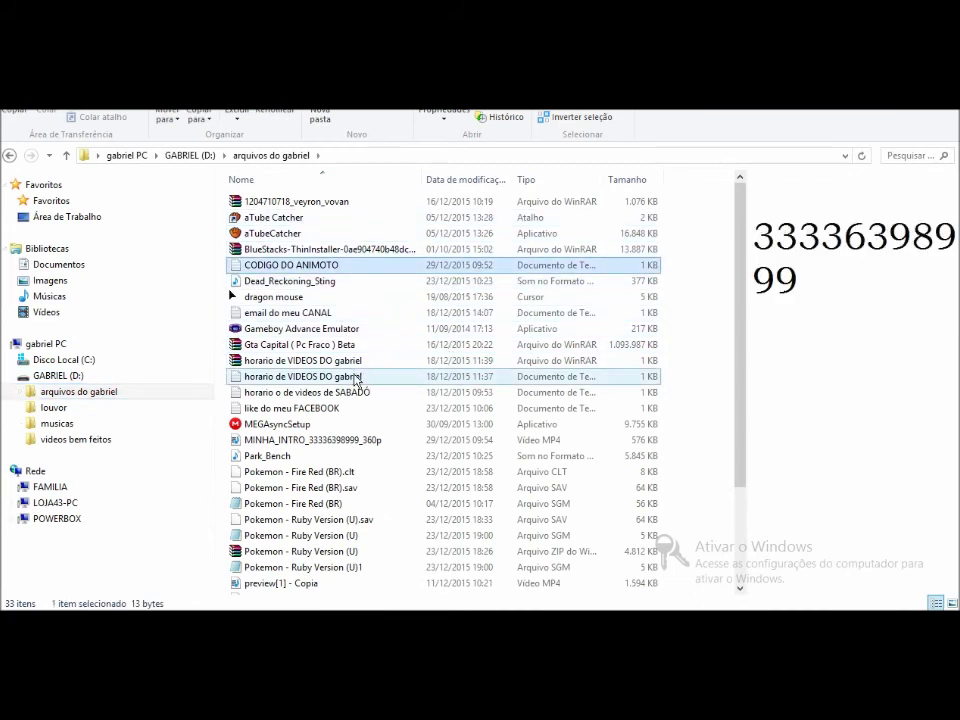
# Close the Temp folder window from its taskbar preview
pyautogui.click(885, 309)
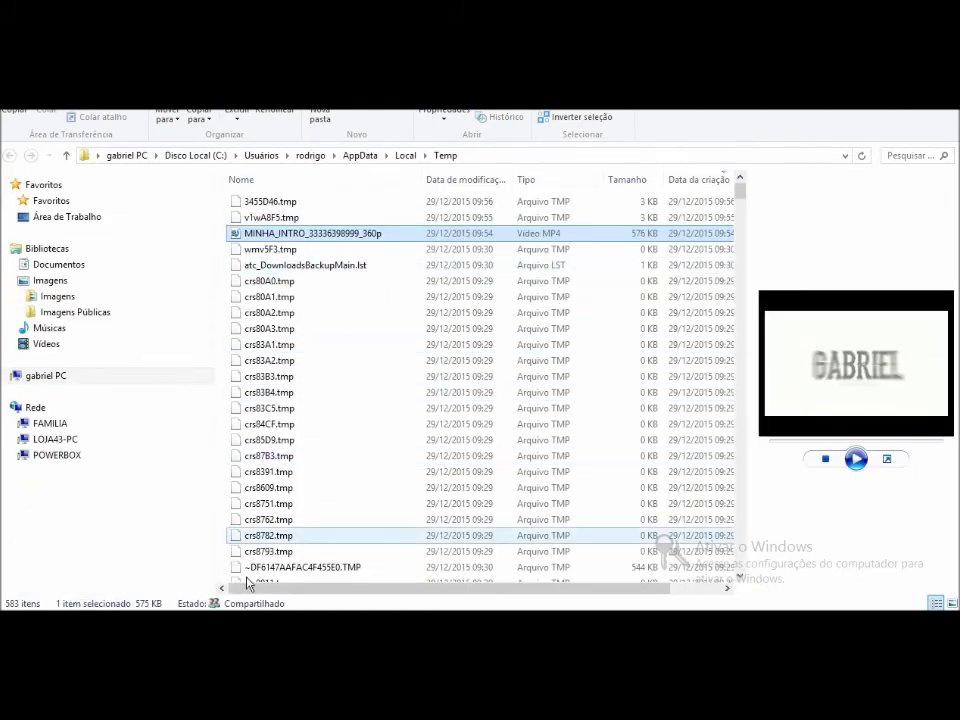
pyautogui.click(175, 615)
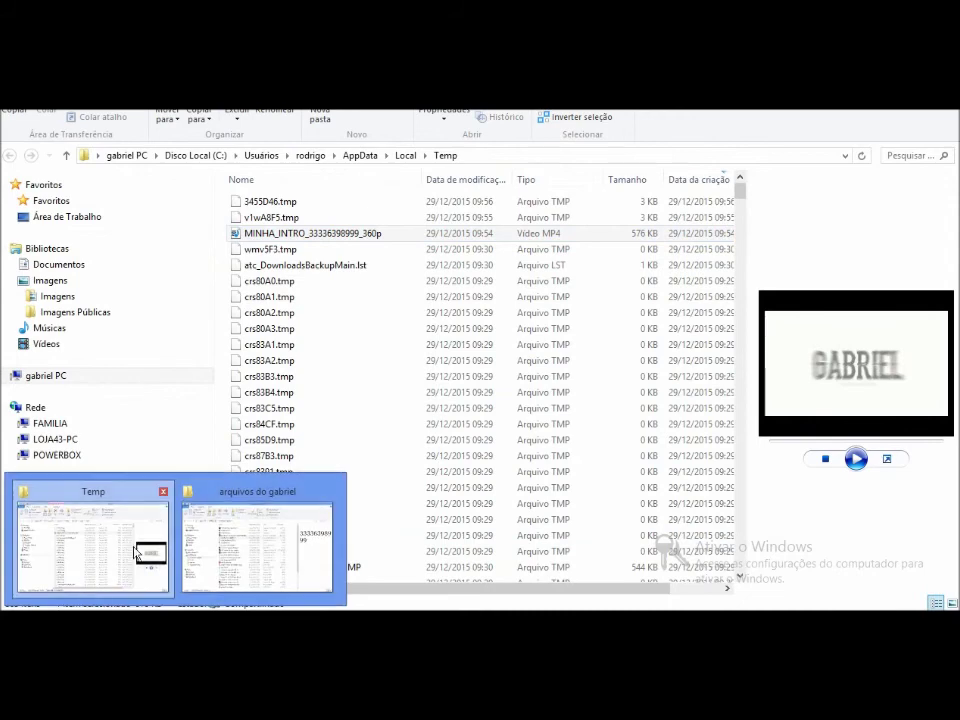
pyautogui.click(163, 492)
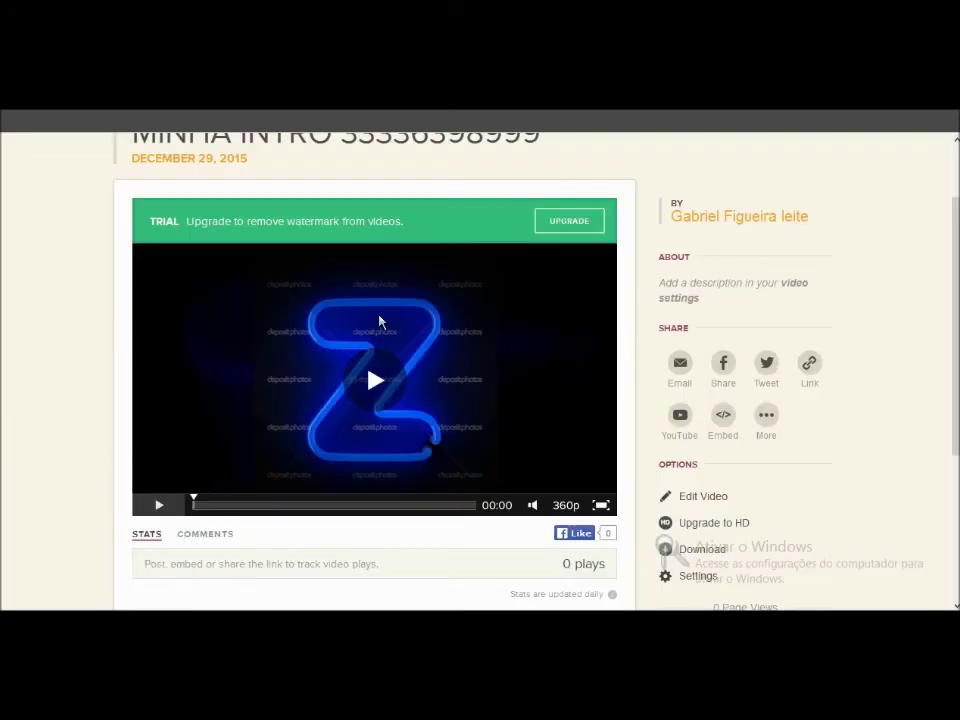
# Replay MINHA INTRO to 0:11, then switch to the aTube Catcher Screen Record window
pyautogui.click(378, 384)
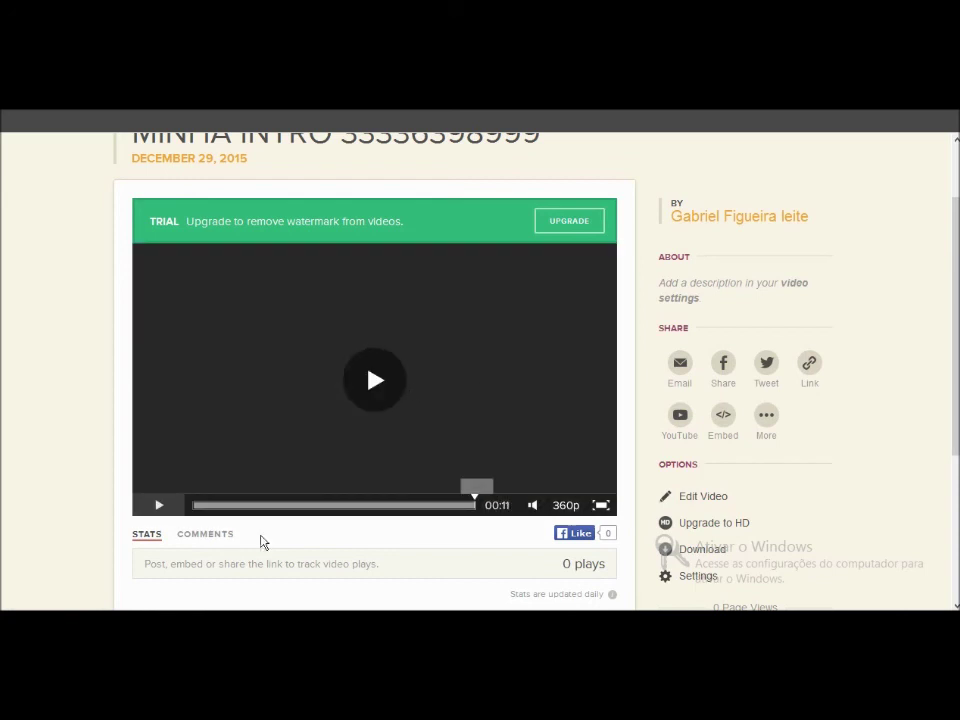
pyautogui.hotkey('alt', 'Tab')
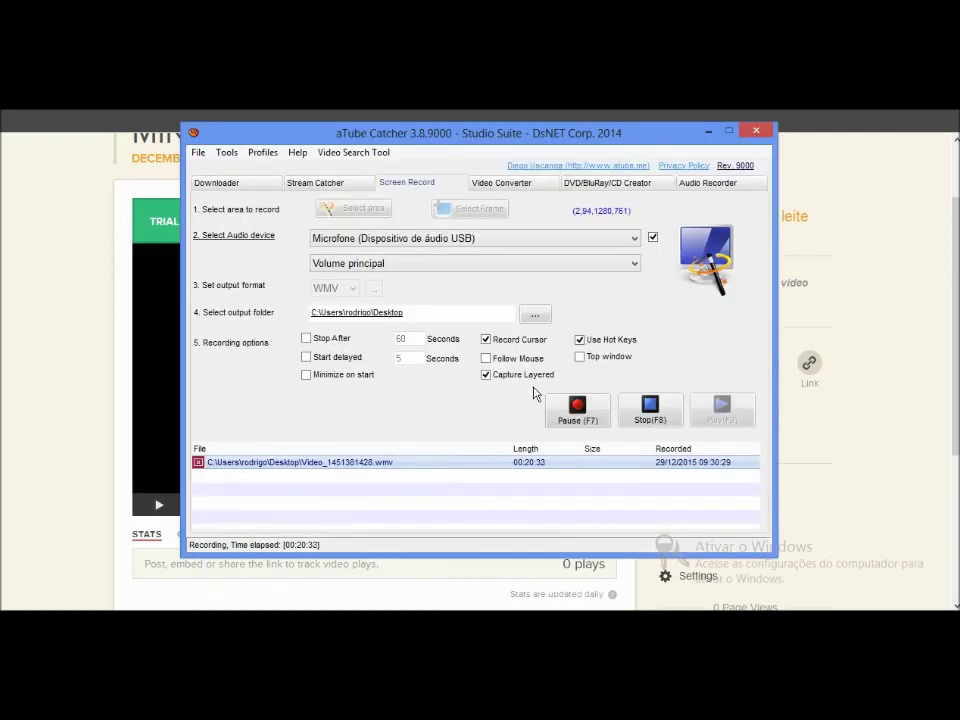